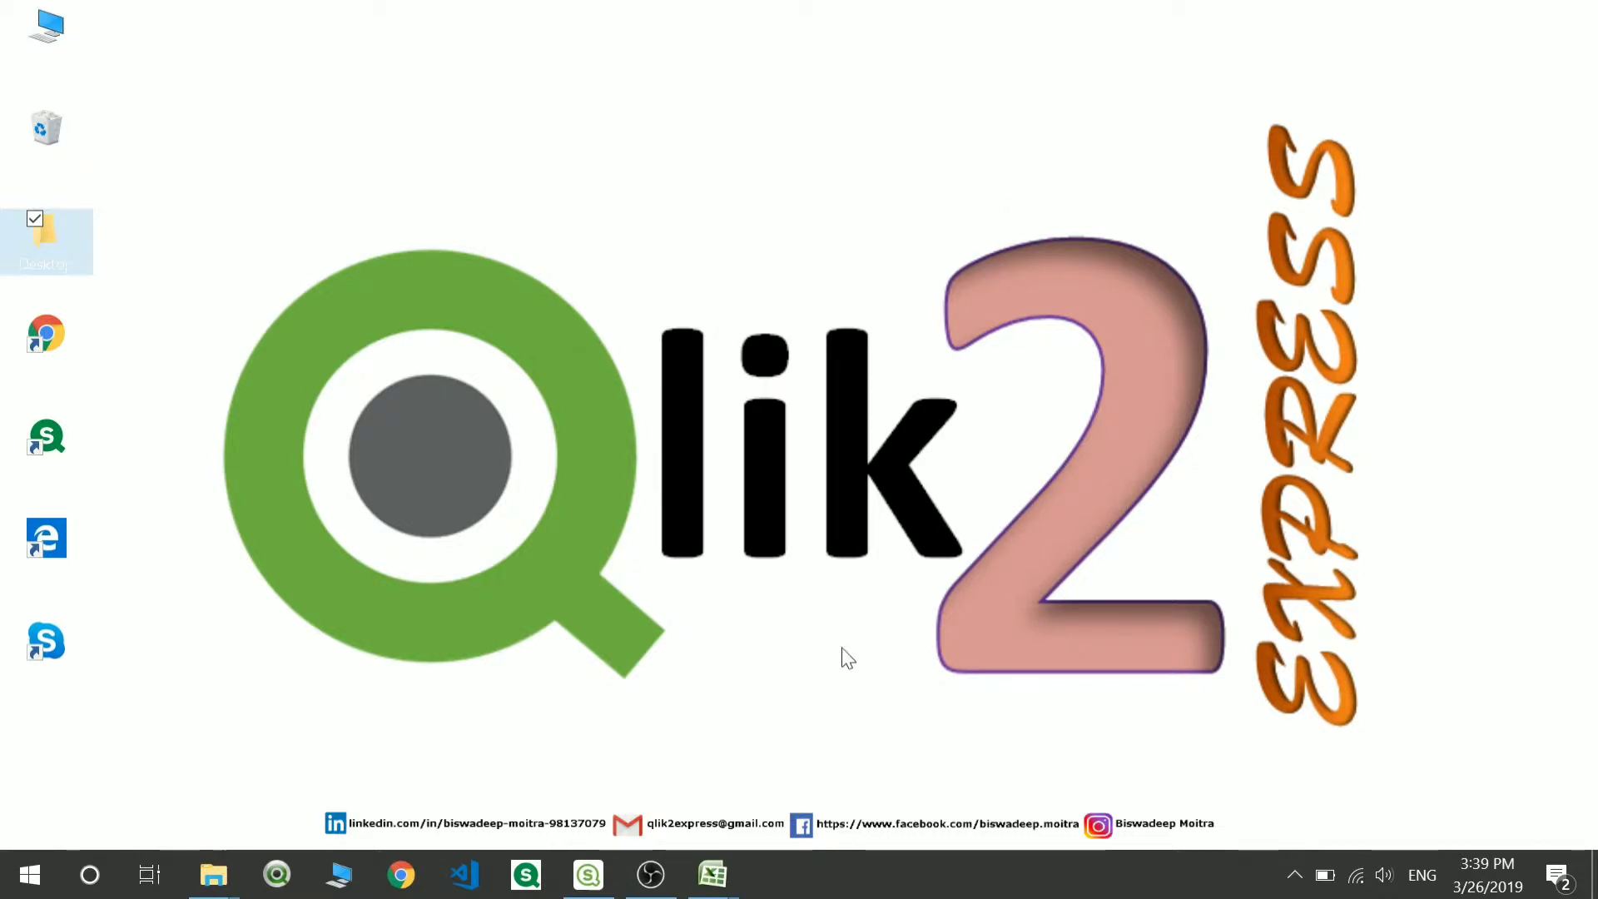
# - Show the taskbar previews of the open Excel workbooks, Topics and Book1
pyautogui.moveTo(721, 874)
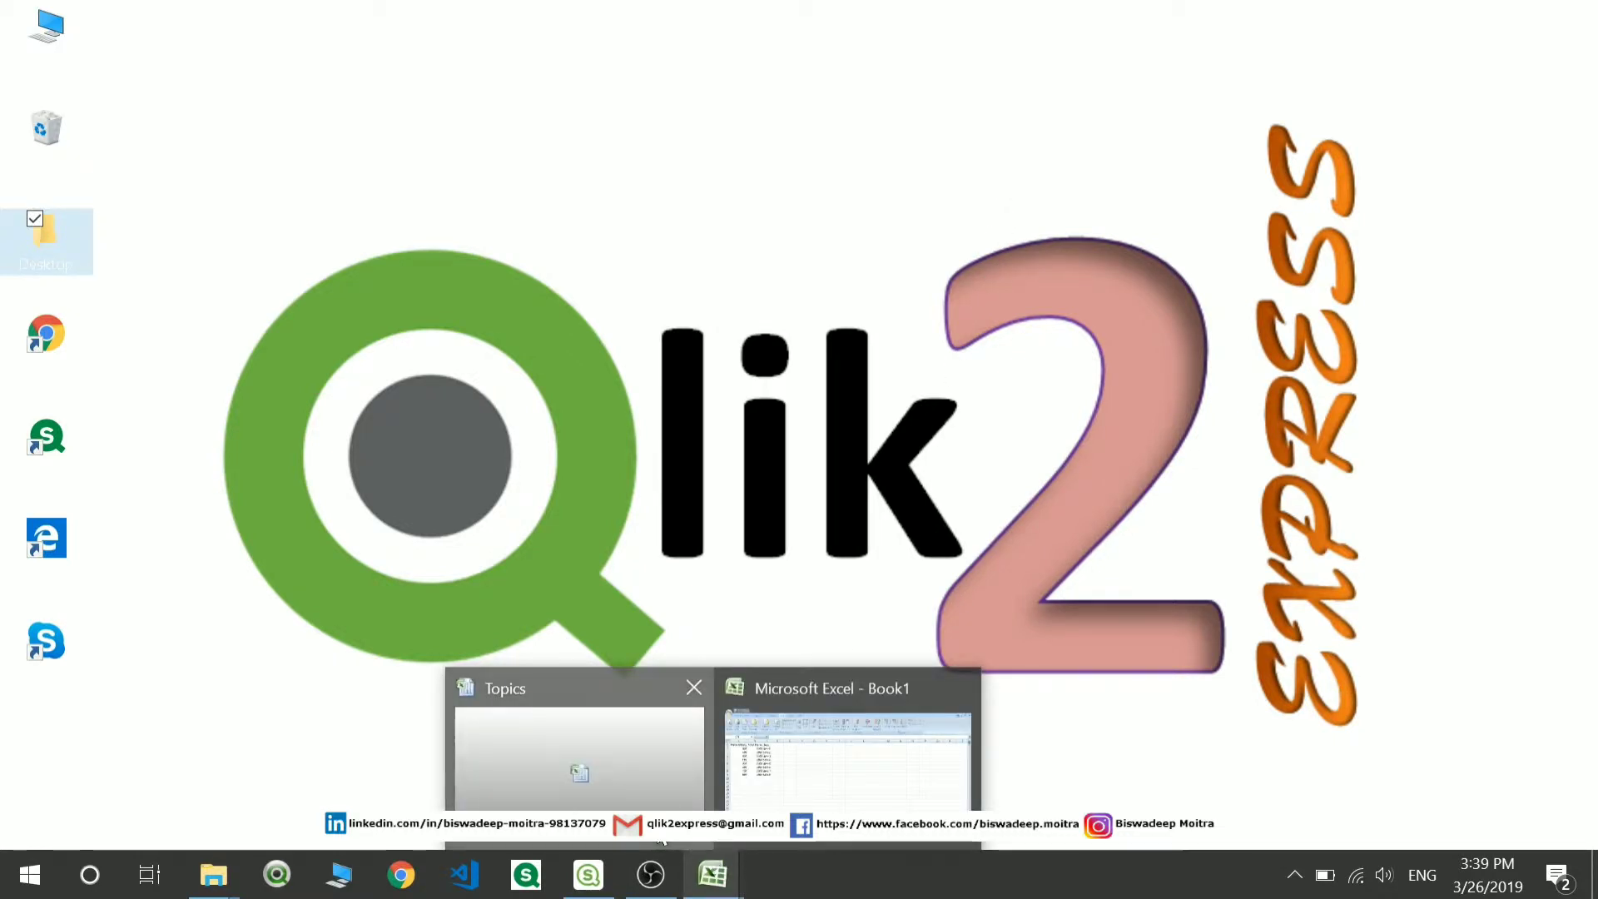
# - Read through the Topics chart notes, then bring the Book1 marks workbook forward
pyautogui.click(580, 753)
pyautogui.scroll(-1, 333, 564)
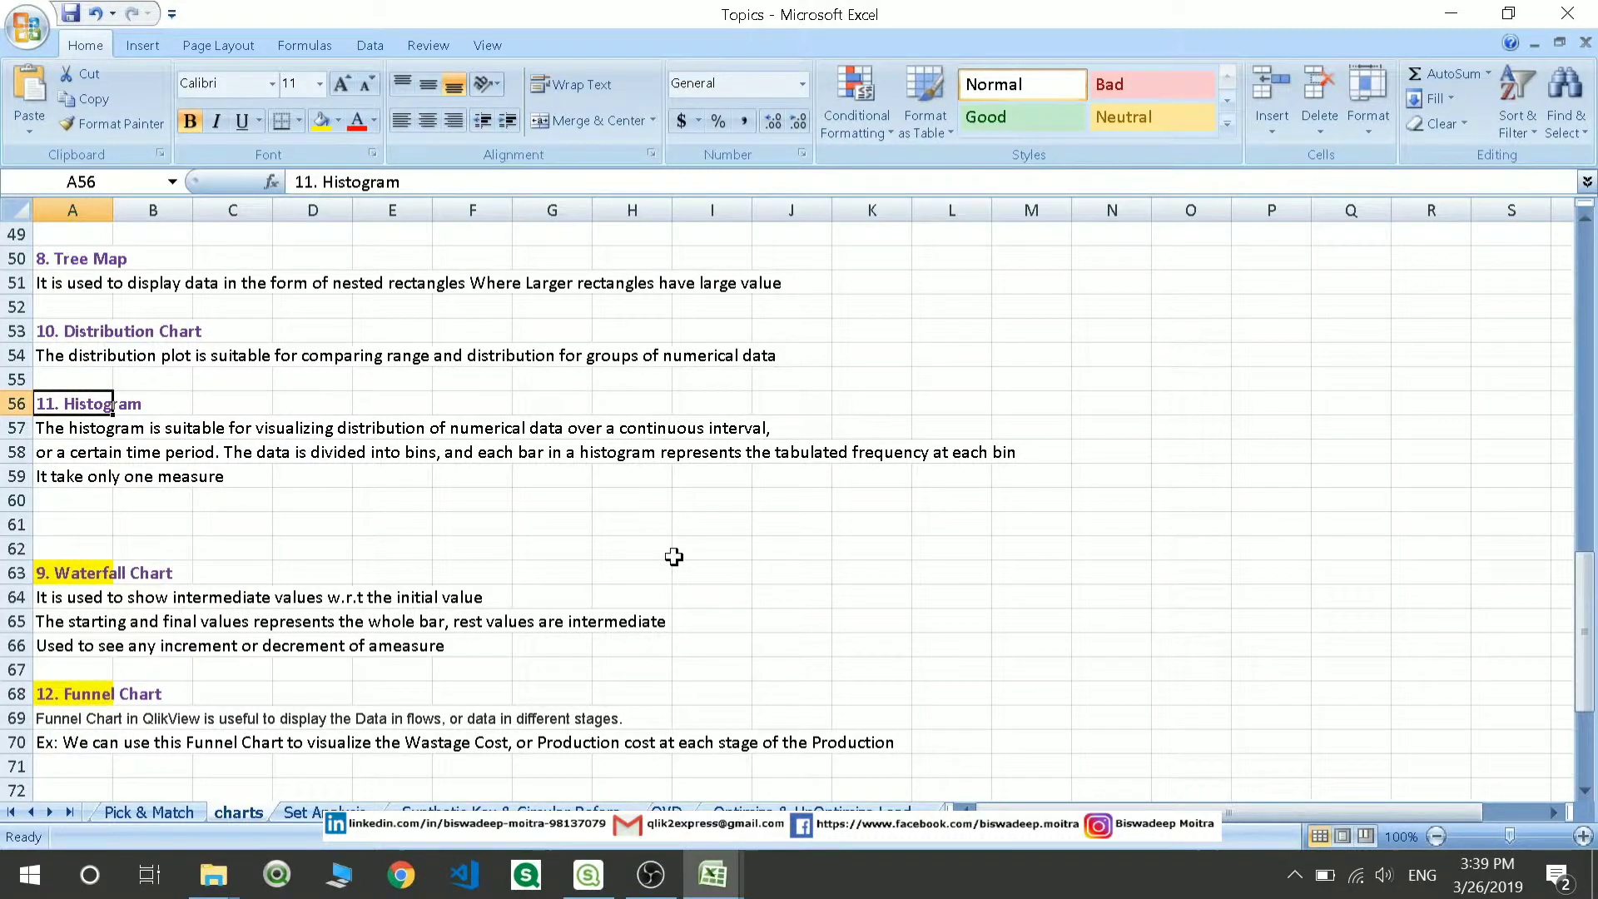
pyautogui.moveTo(713, 874)
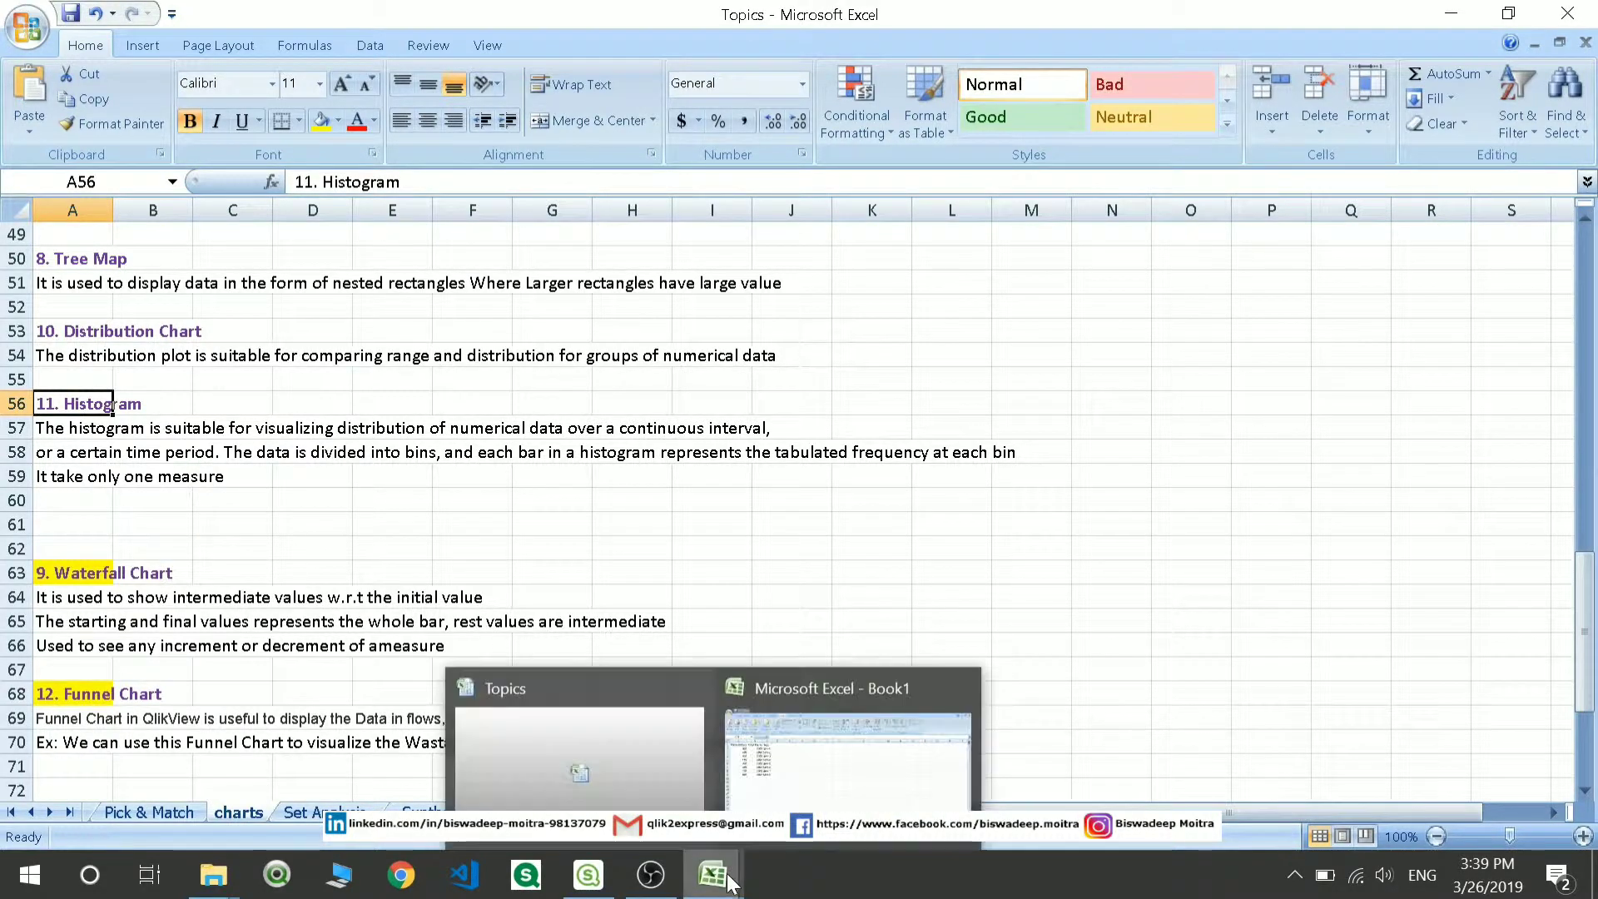
pyautogui.click(782, 801)
pyautogui.click(506, 626)
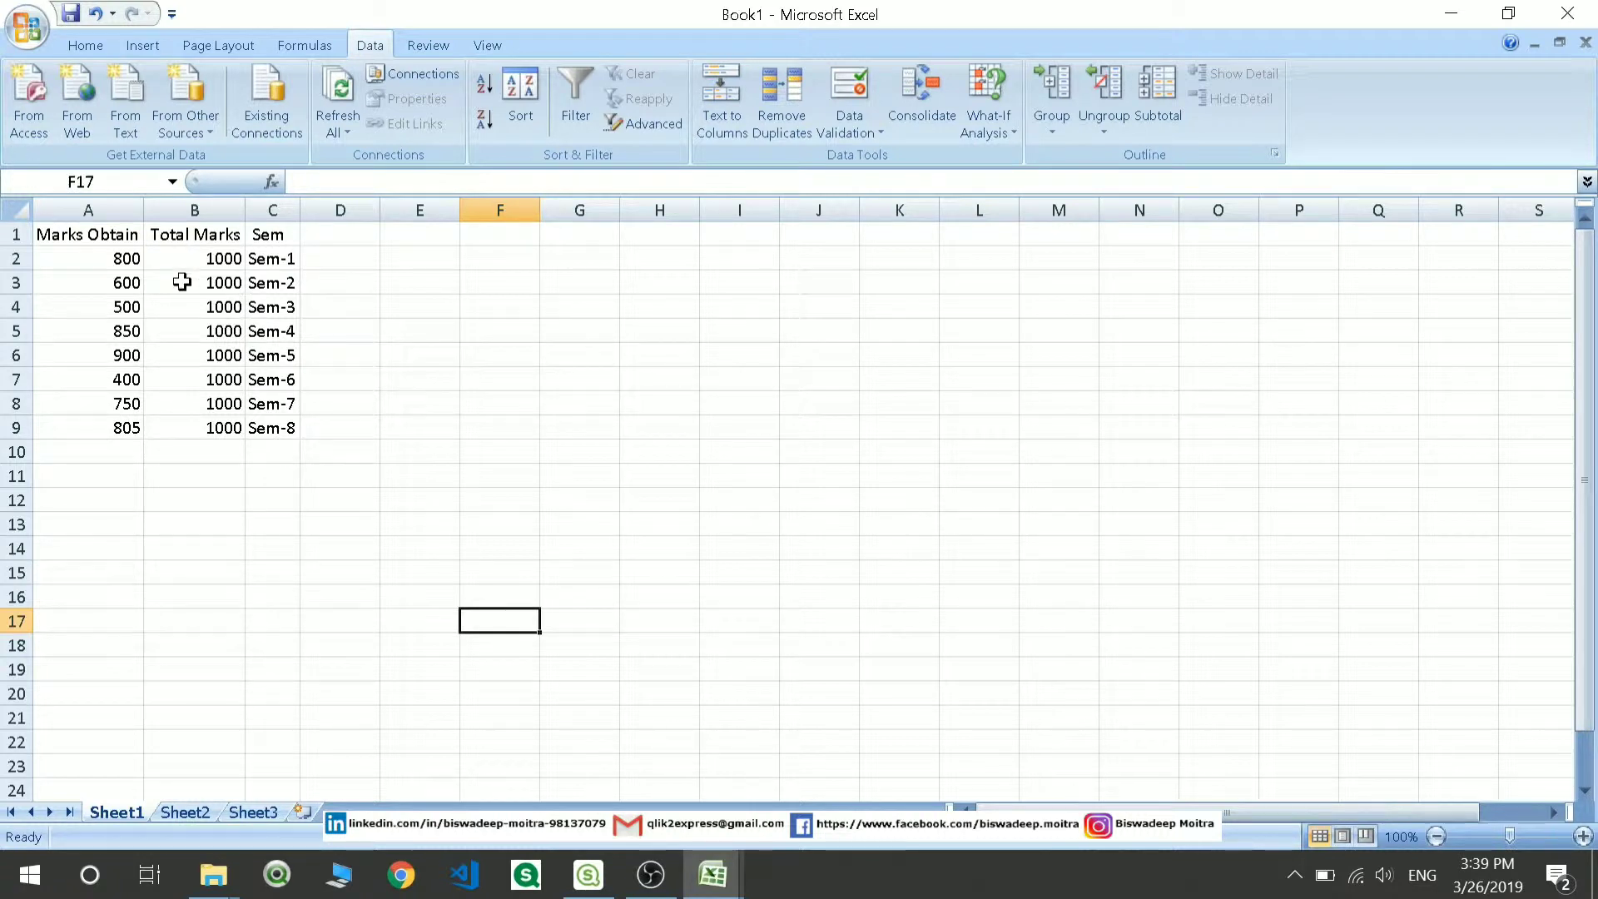
pyautogui.moveTo(71, 261); pyautogui.dragTo(227, 424)
pyautogui.click(267, 404)
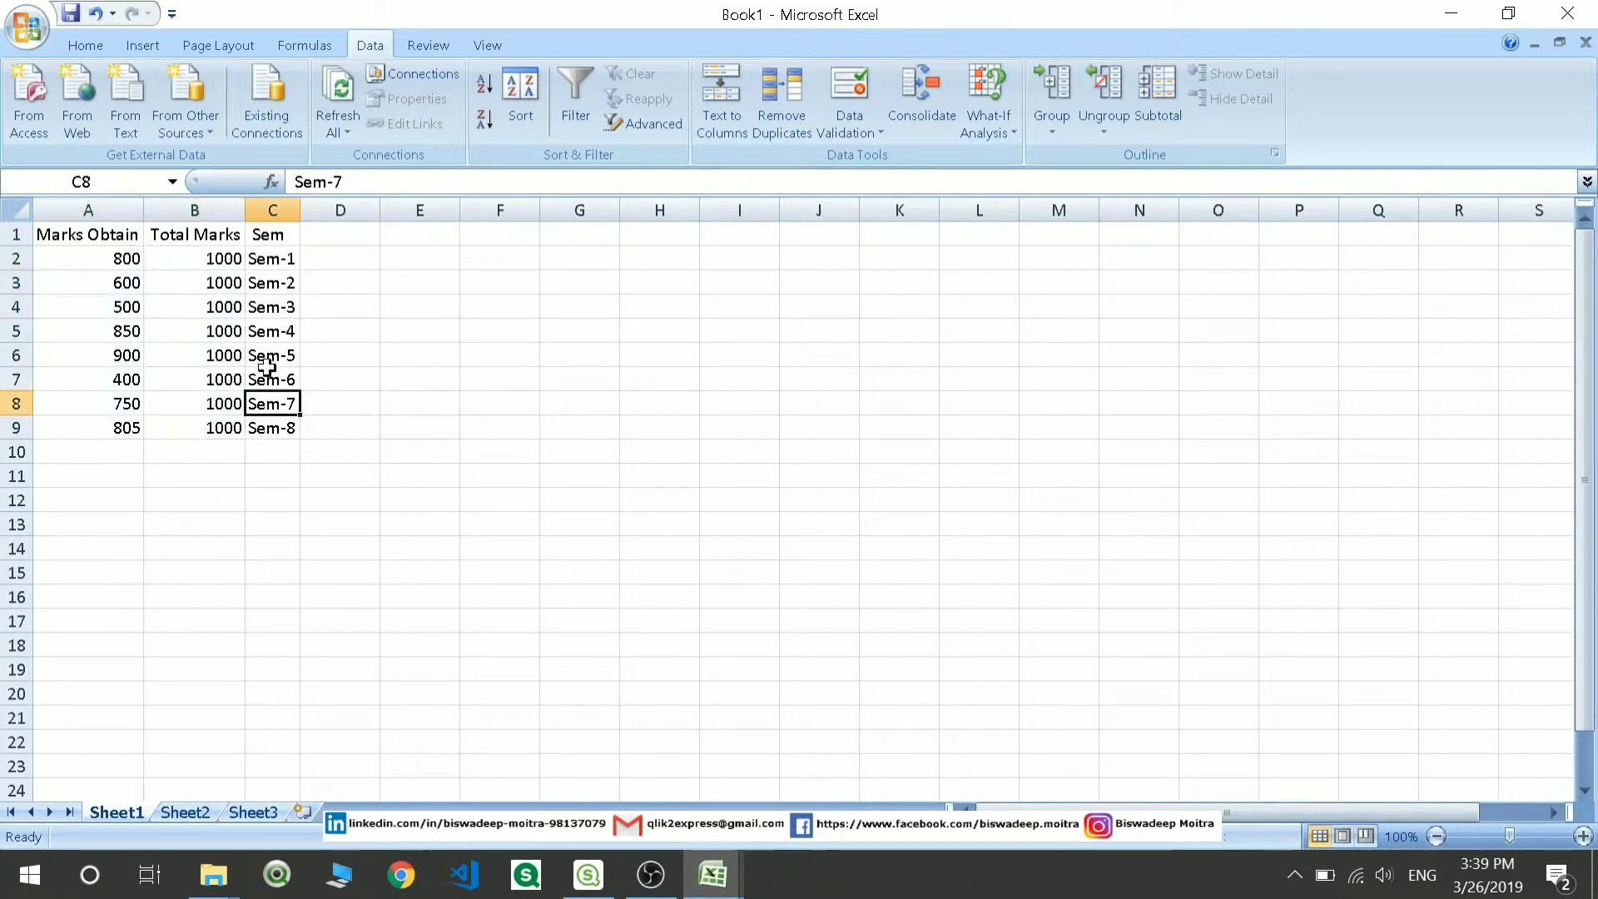
pyautogui.click(268, 258)
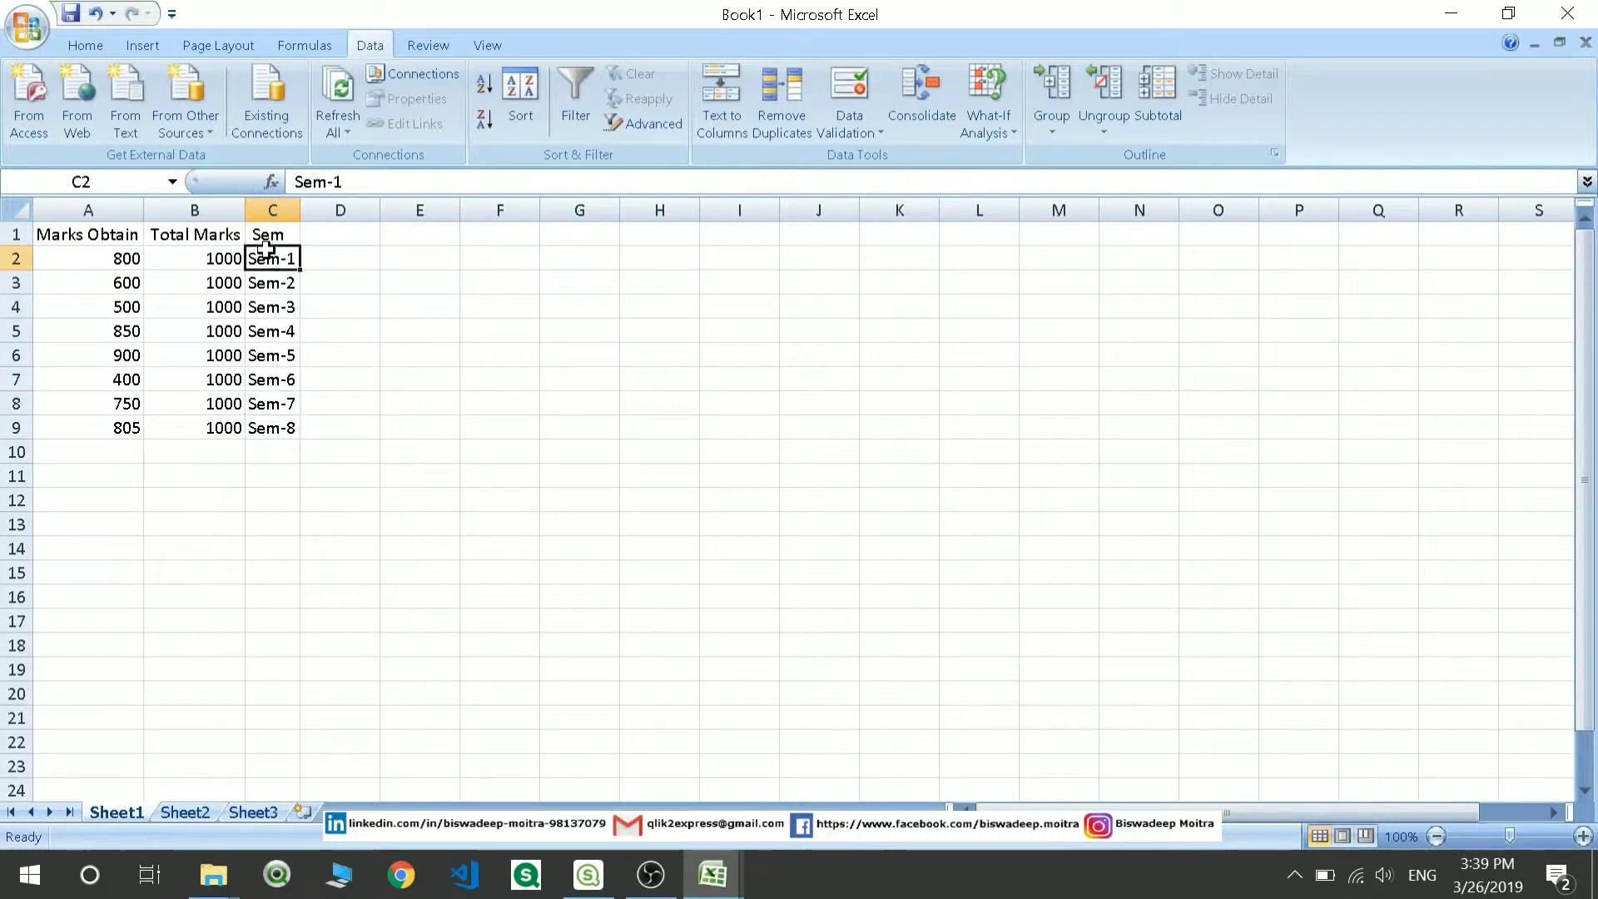
pyautogui.click(80, 259)
pyautogui.moveTo(81, 259); pyautogui.dragTo(260, 288)
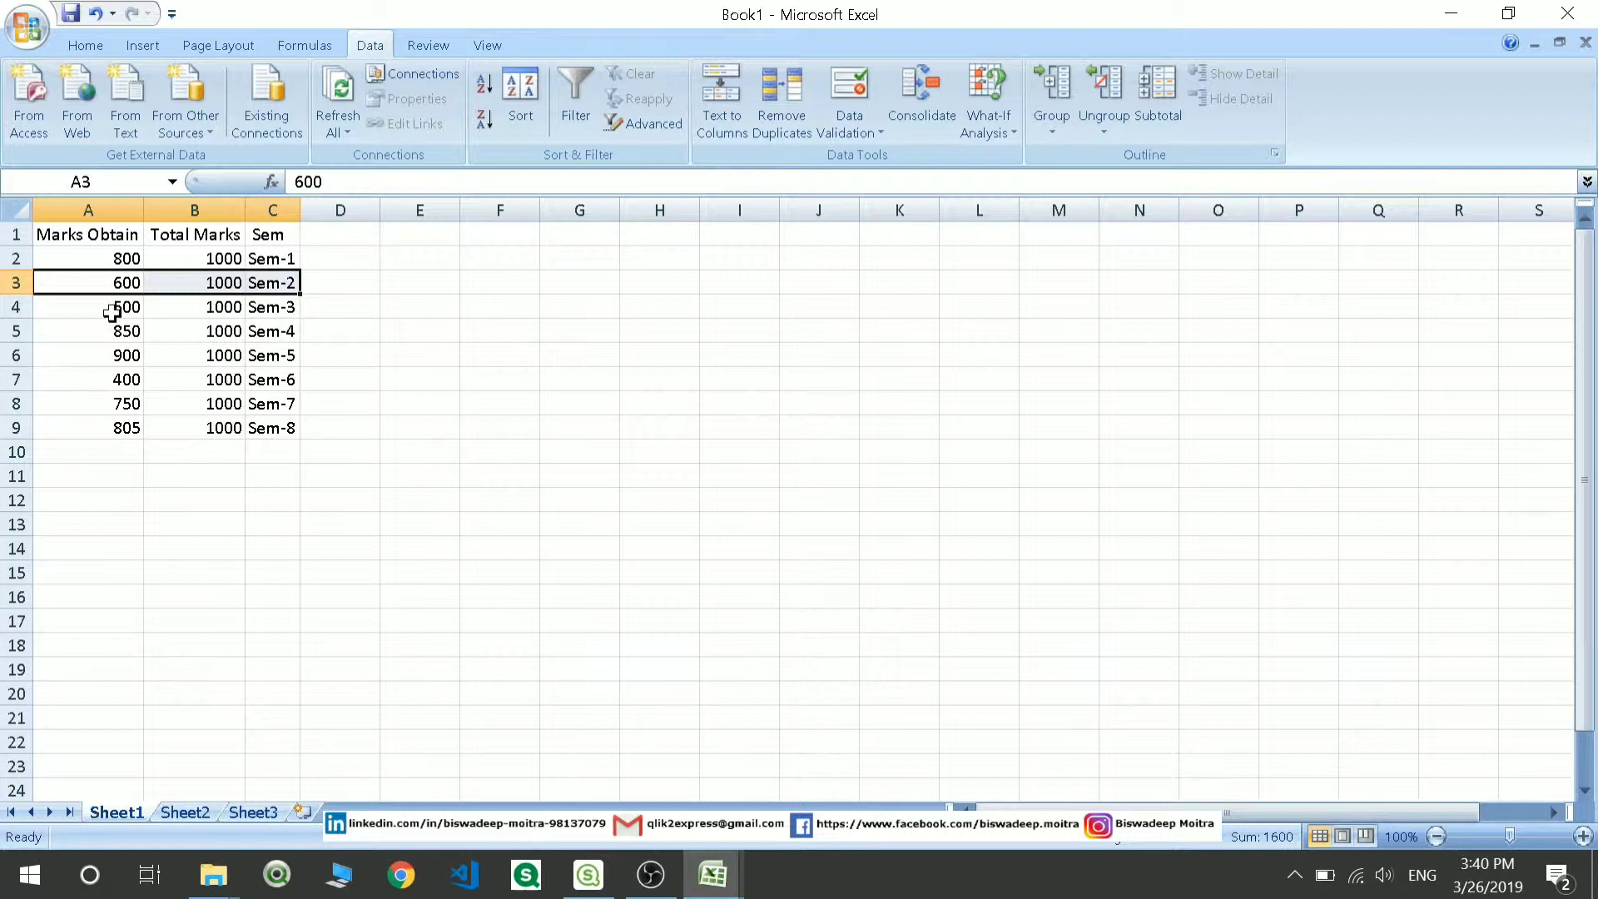
pyautogui.click(106, 312)
pyautogui.moveTo(106, 312); pyautogui.dragTo(293, 334)
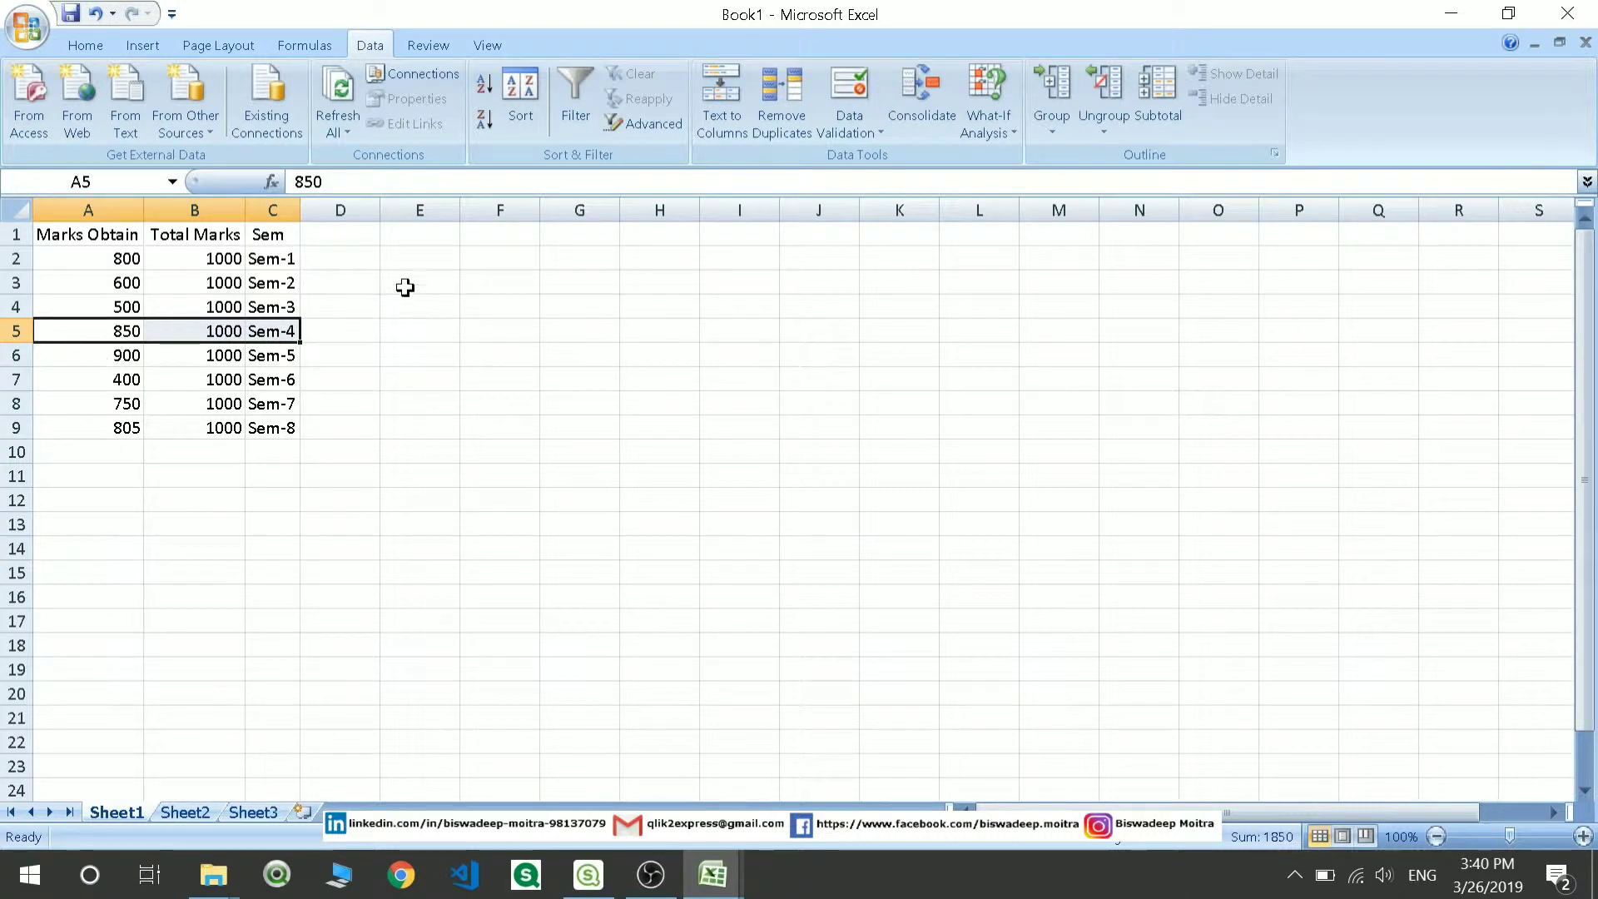
pyautogui.moveTo(487, 358); pyautogui.dragTo(685, 500)
pyautogui.moveTo(64, 260); pyautogui.dragTo(260, 268)
pyautogui.click(261, 272)
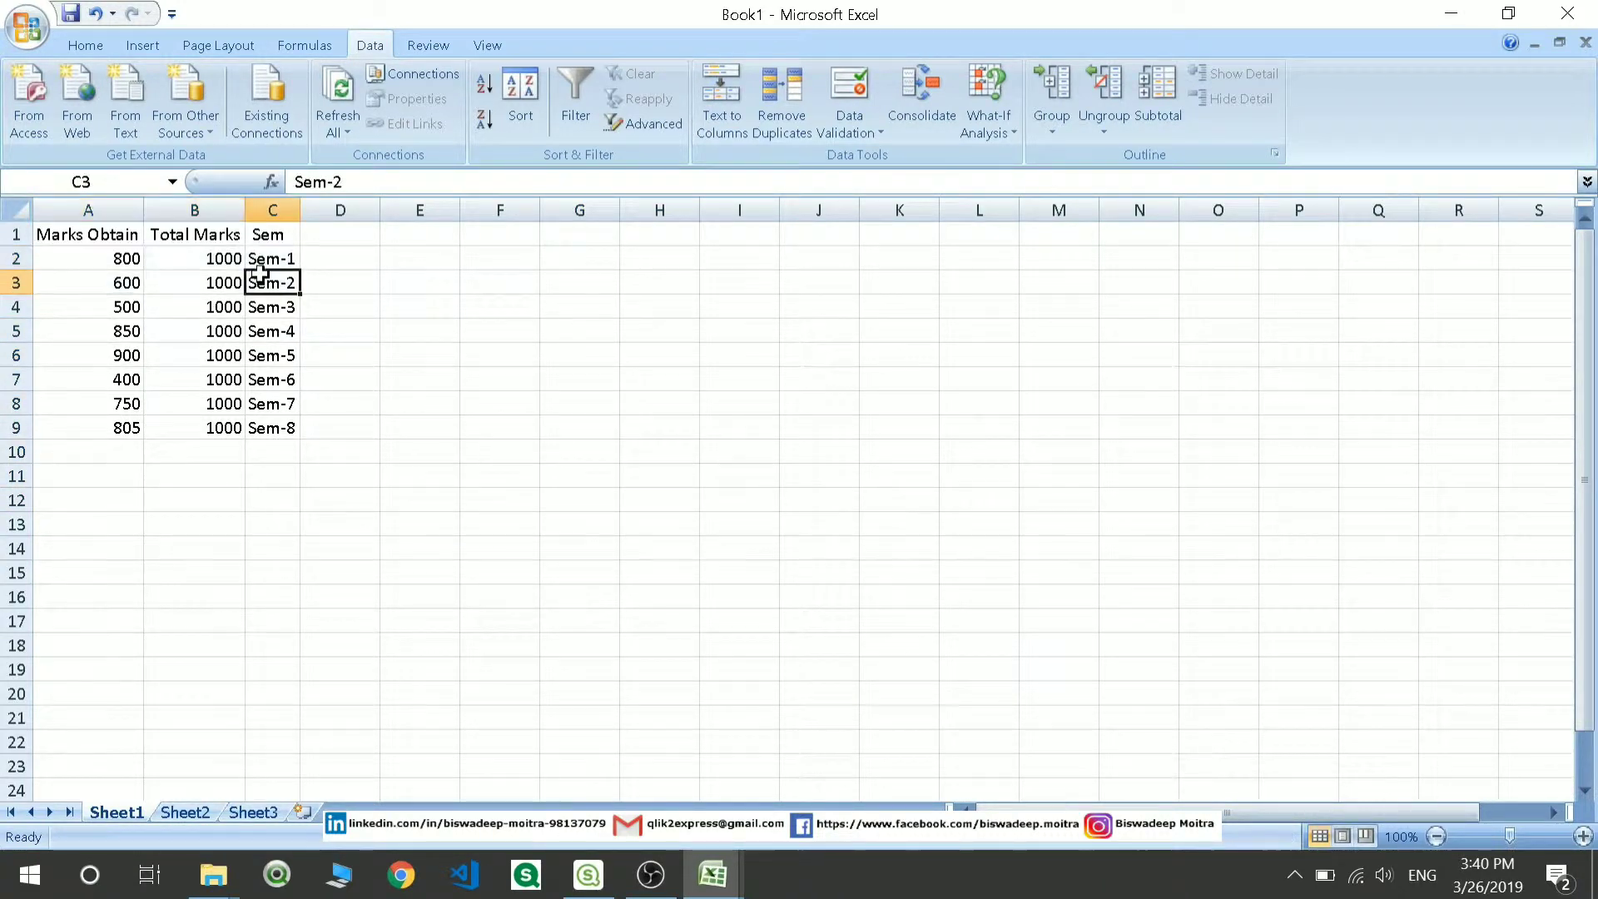
pyautogui.moveTo(96, 252); pyautogui.dragTo(250, 258)
pyautogui.moveTo(117, 282); pyautogui.dragTo(283, 283)
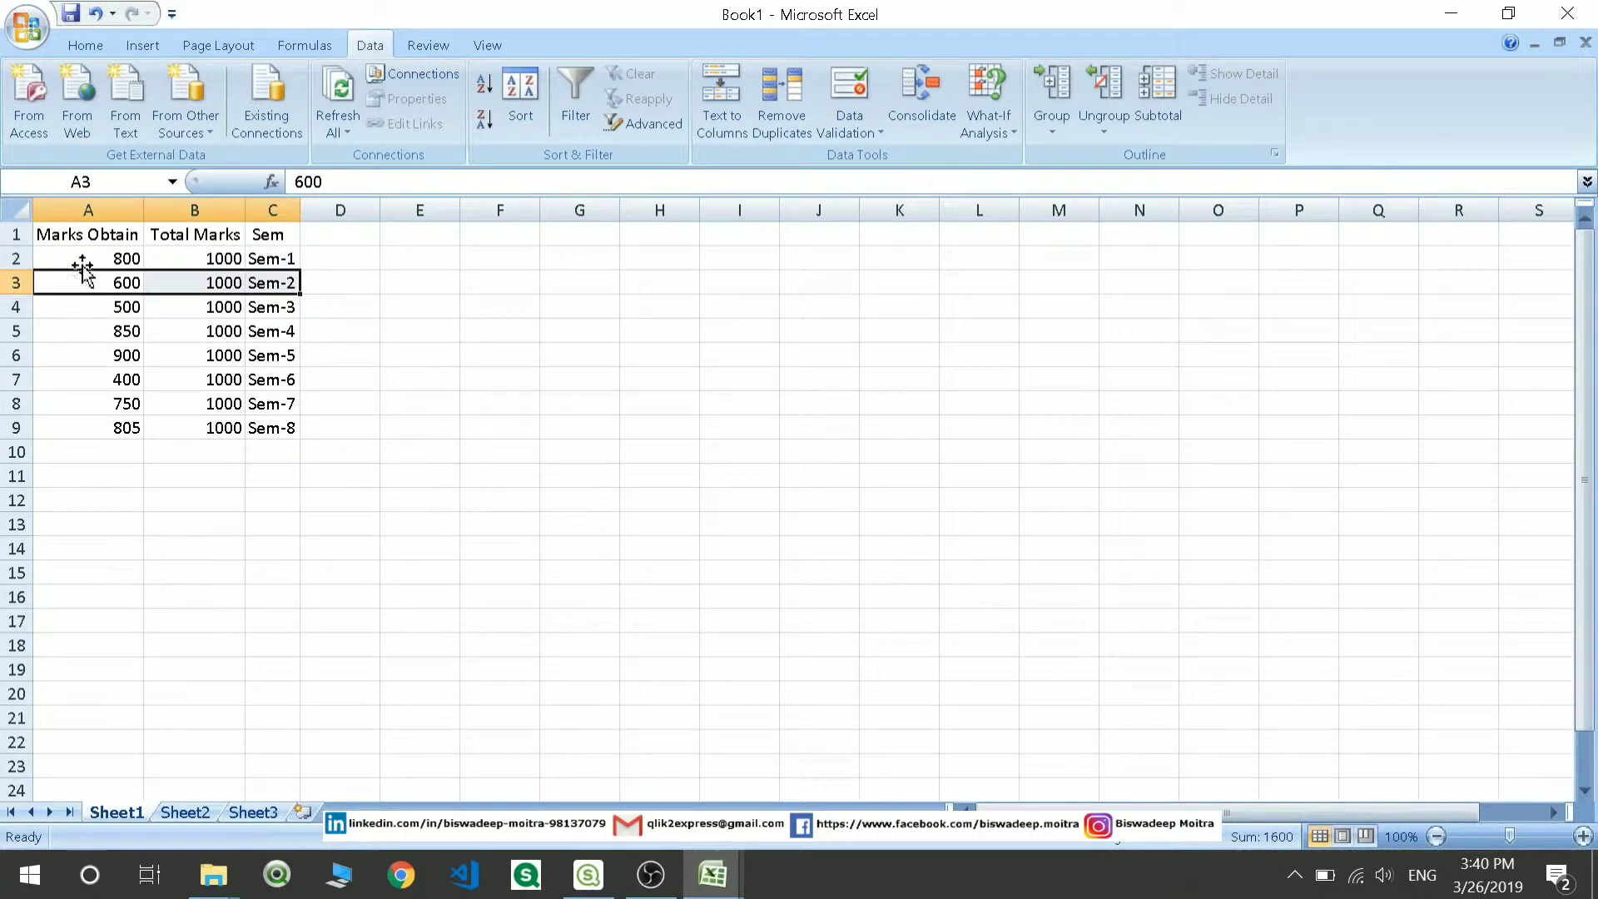
pyautogui.click(336, 257)
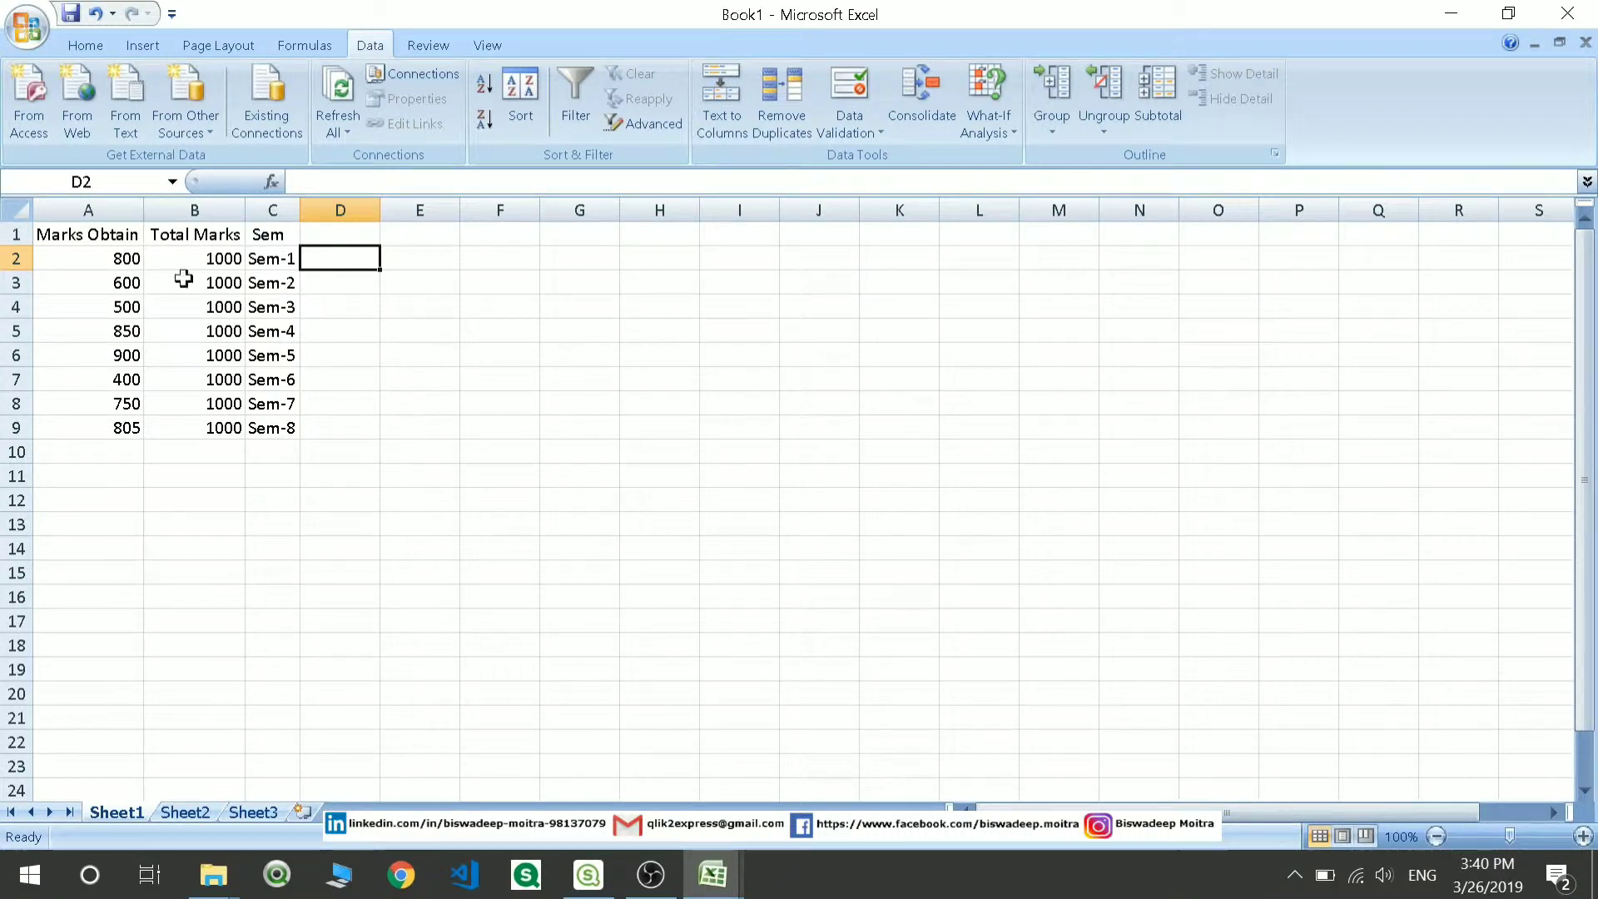
# - Add an X heading in D1 with 800 as the Sem-1 value
pyautogui.click(332, 233)
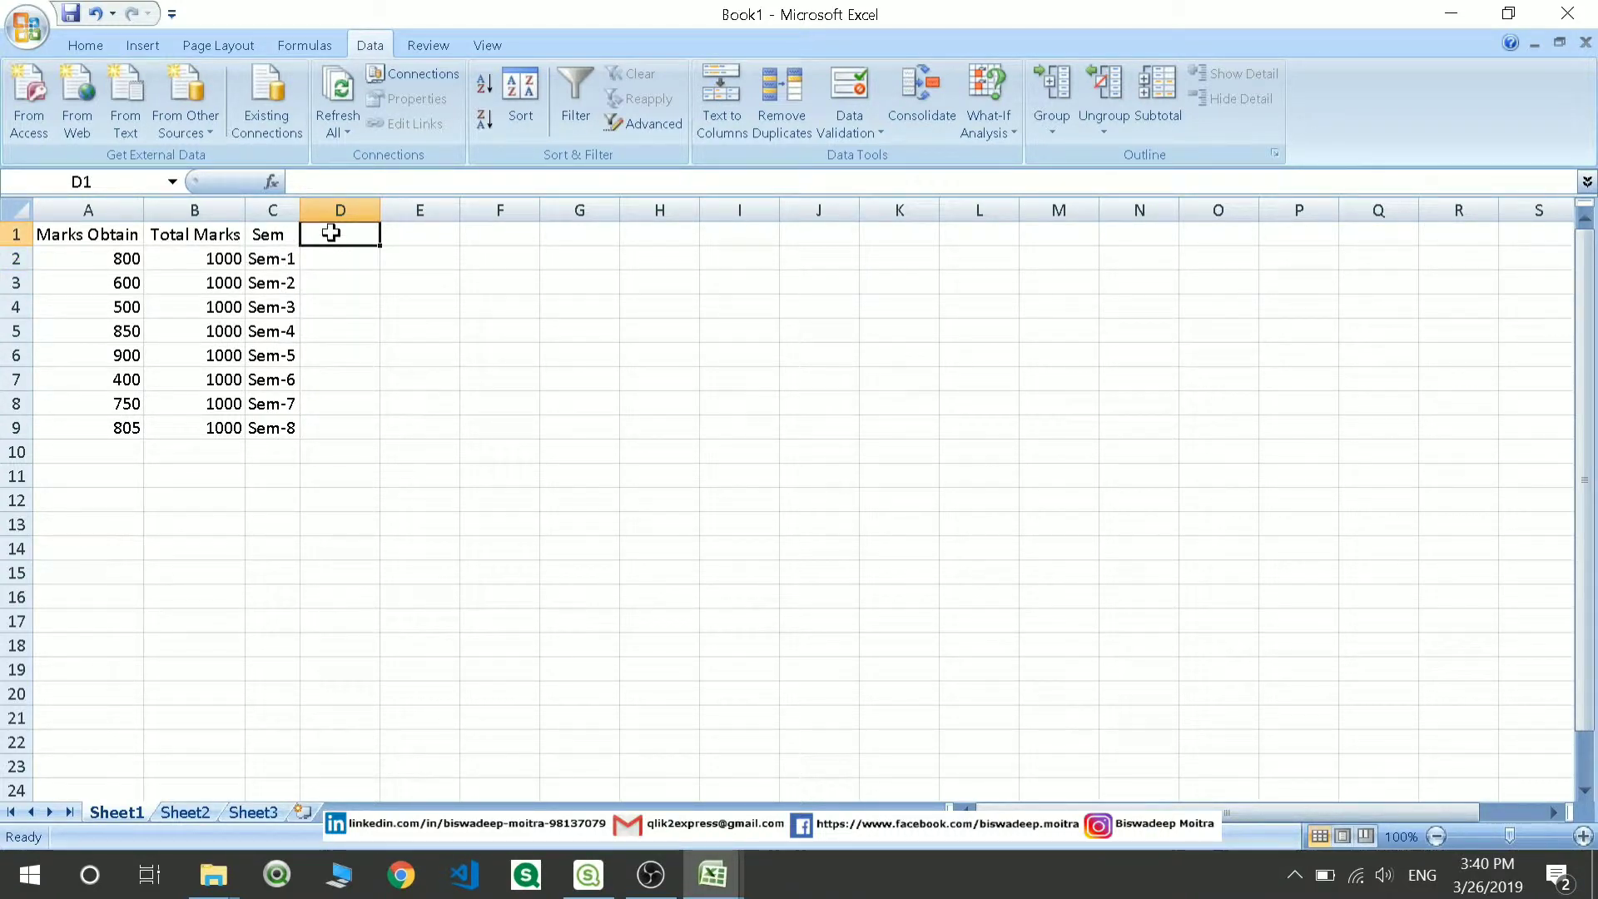
pyautogui.write('X')
pyautogui.press('Return')
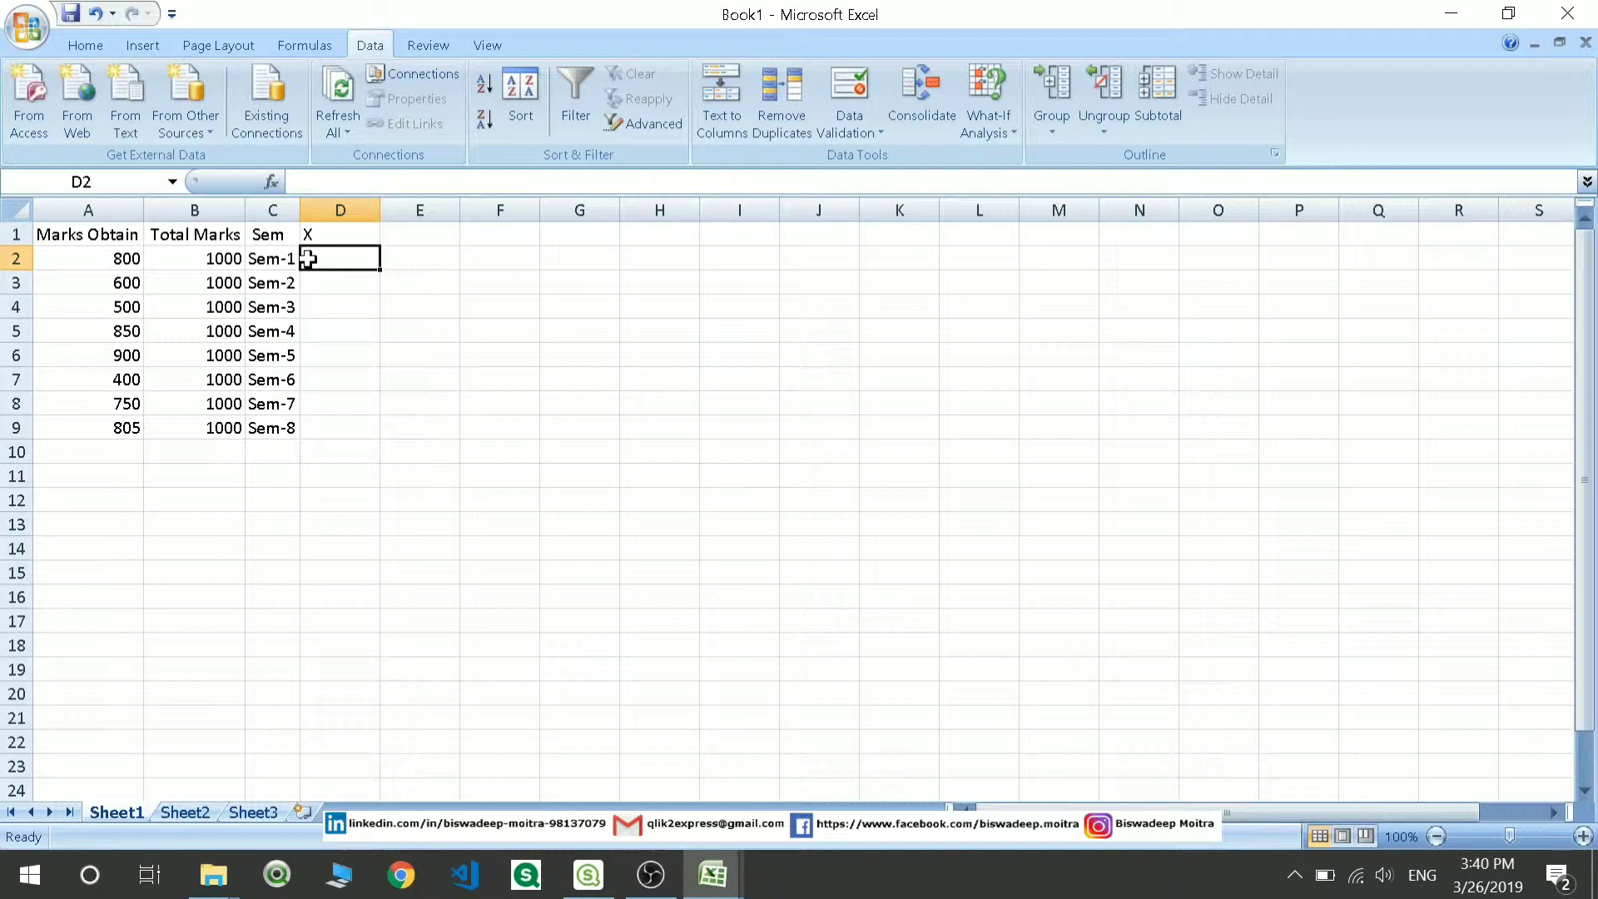
pyautogui.write('800')
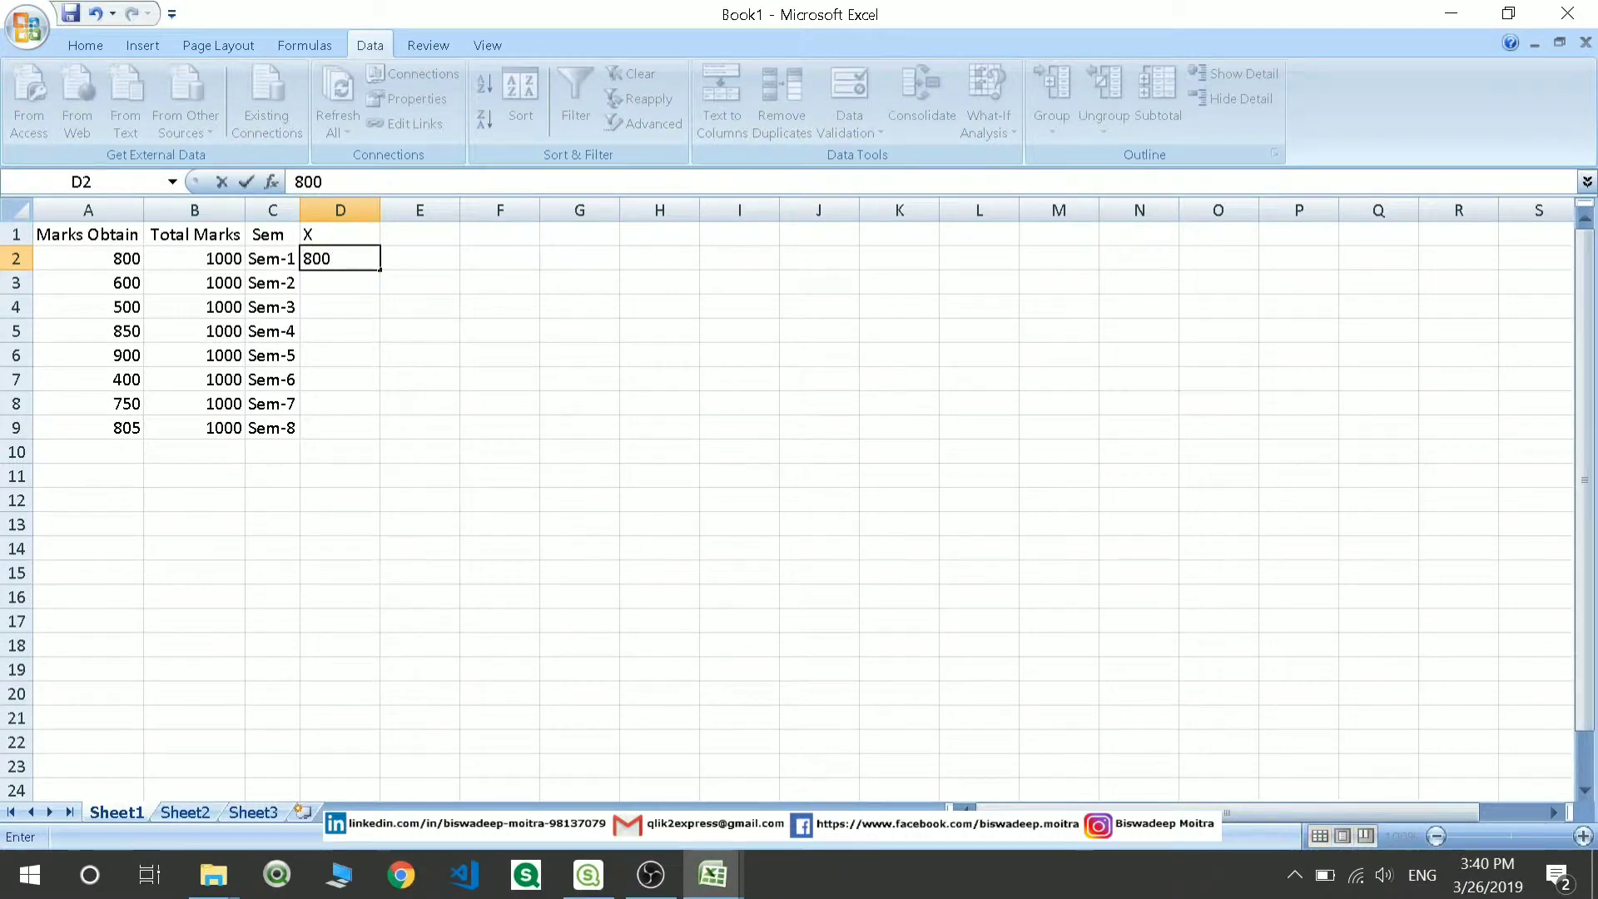
pyautogui.click(328, 314)
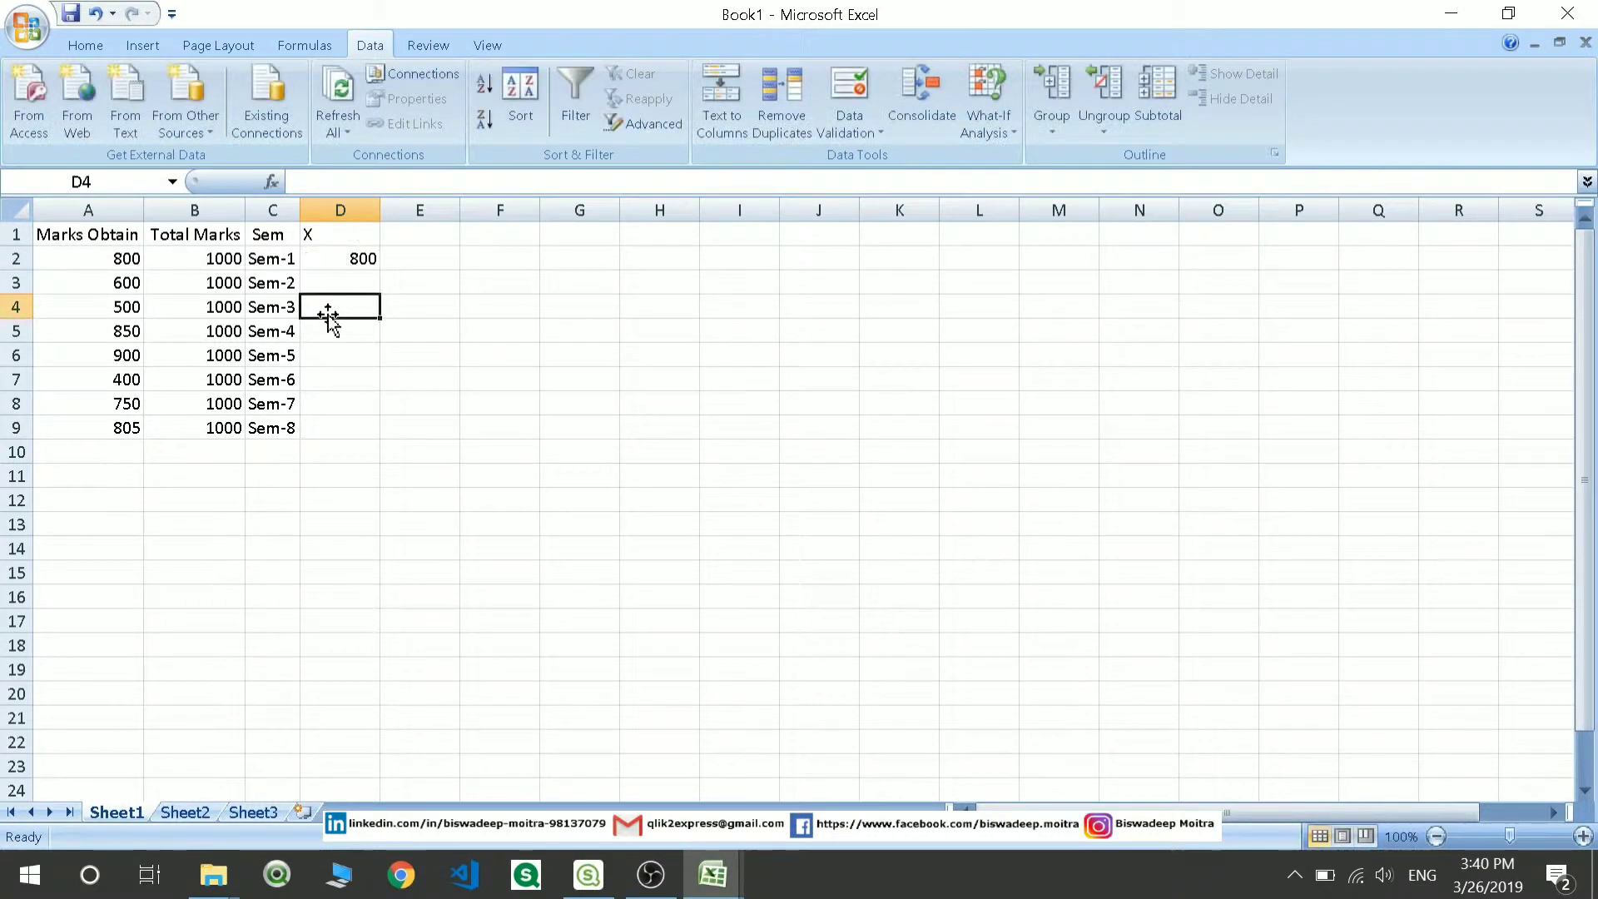
# - Enter the Sem-2 and Sem-3 changes as =600-800 and =500-600
pyautogui.click(345, 274)
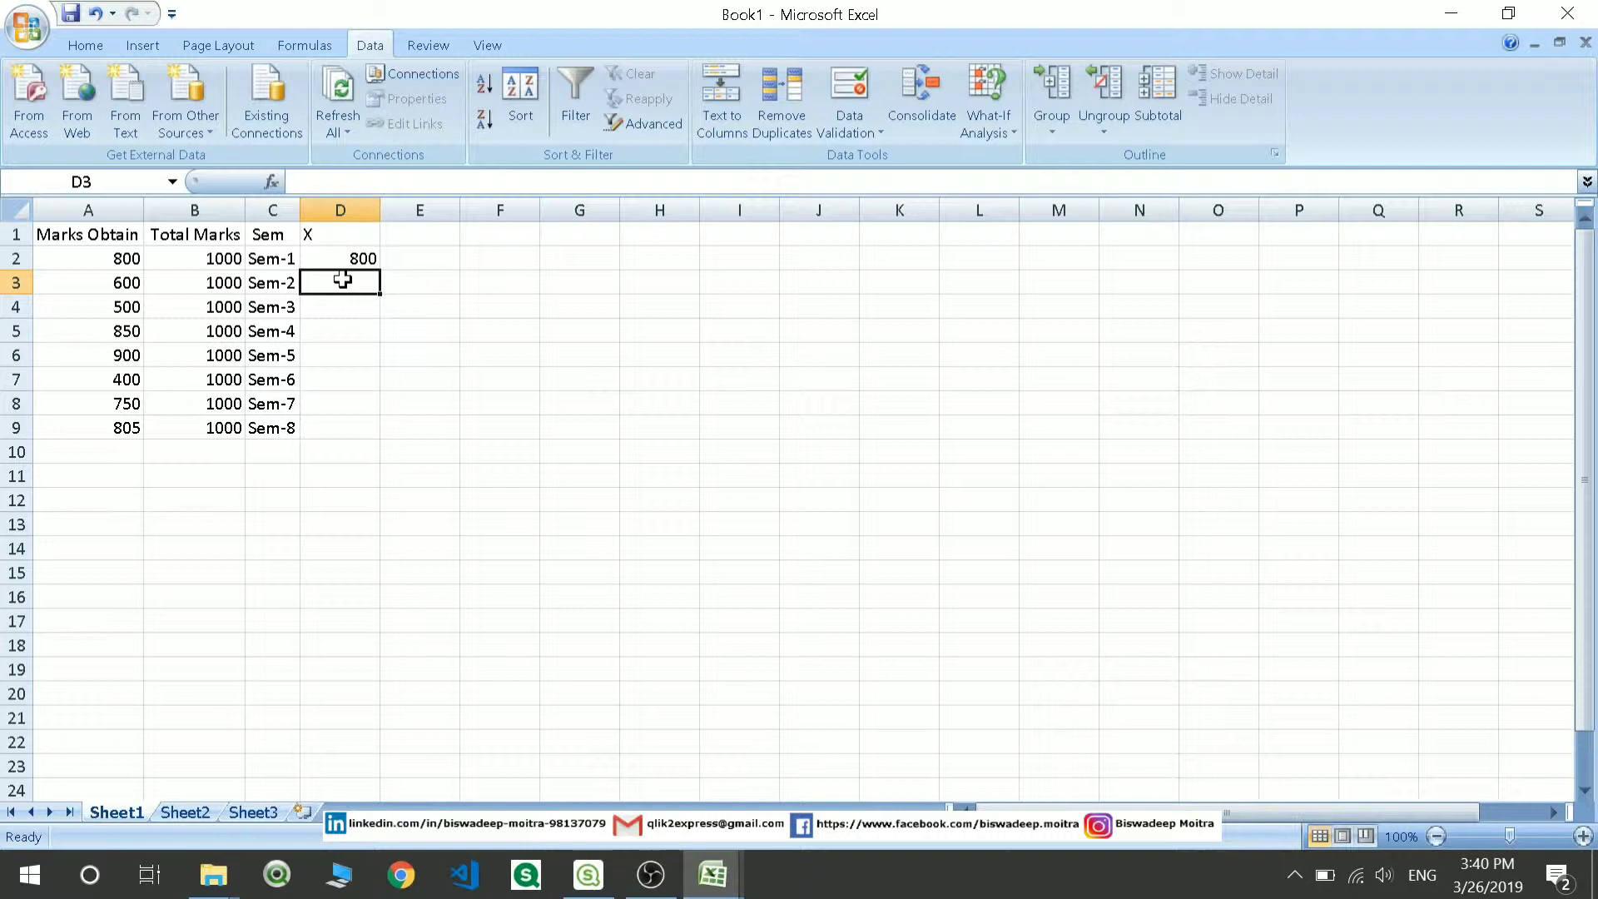
pyautogui.write('=600')
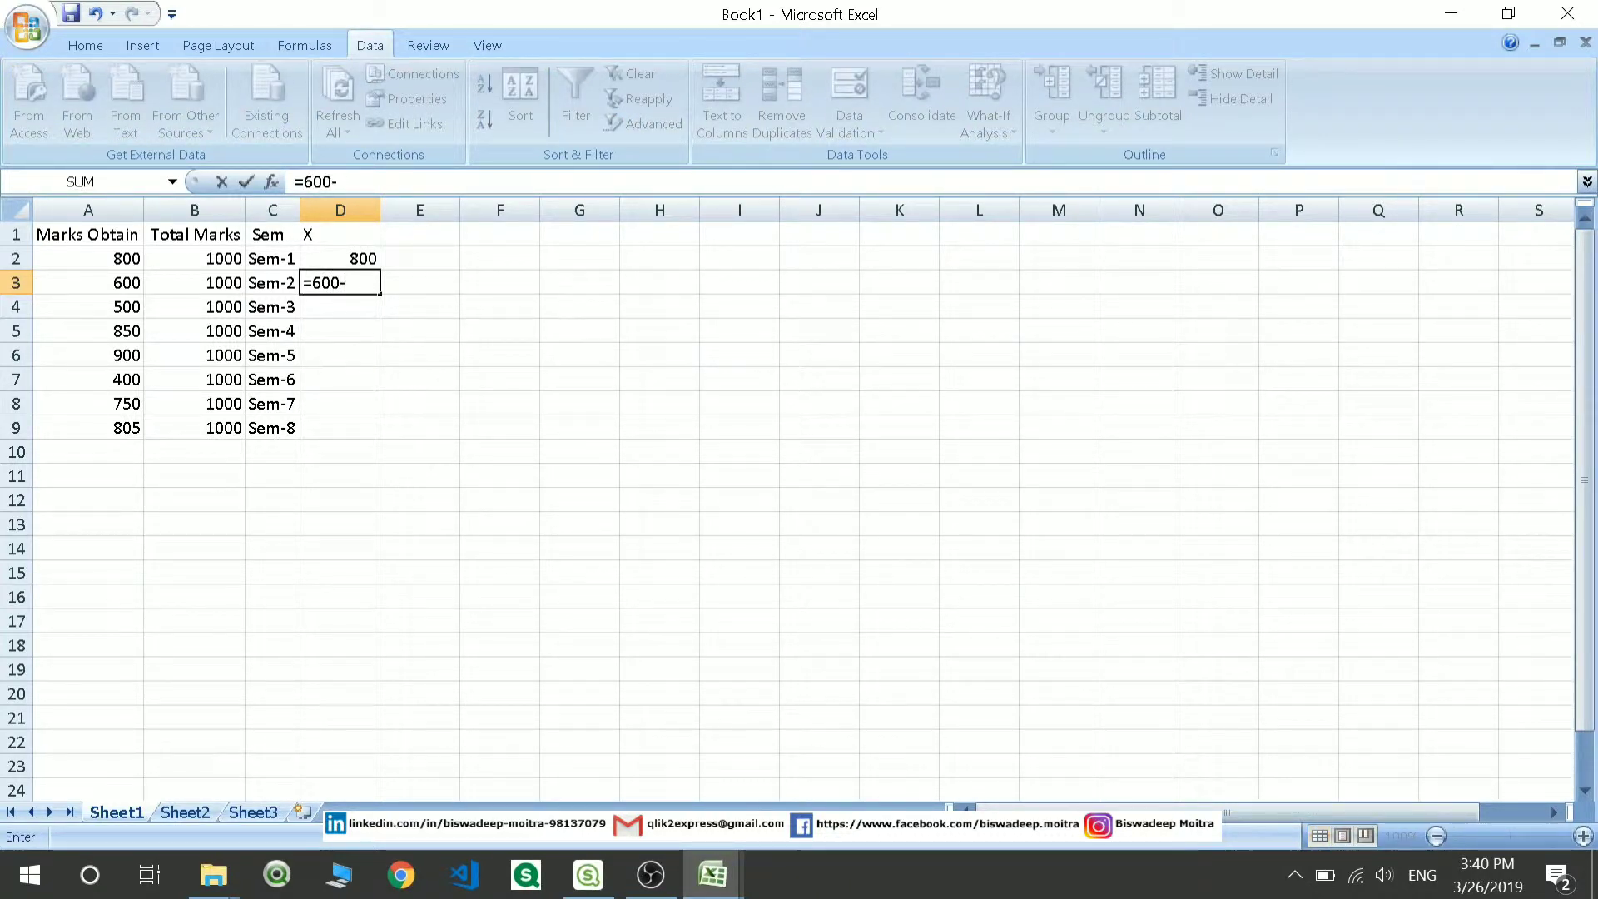
pyautogui.write('-800')
pyautogui.press('Return')
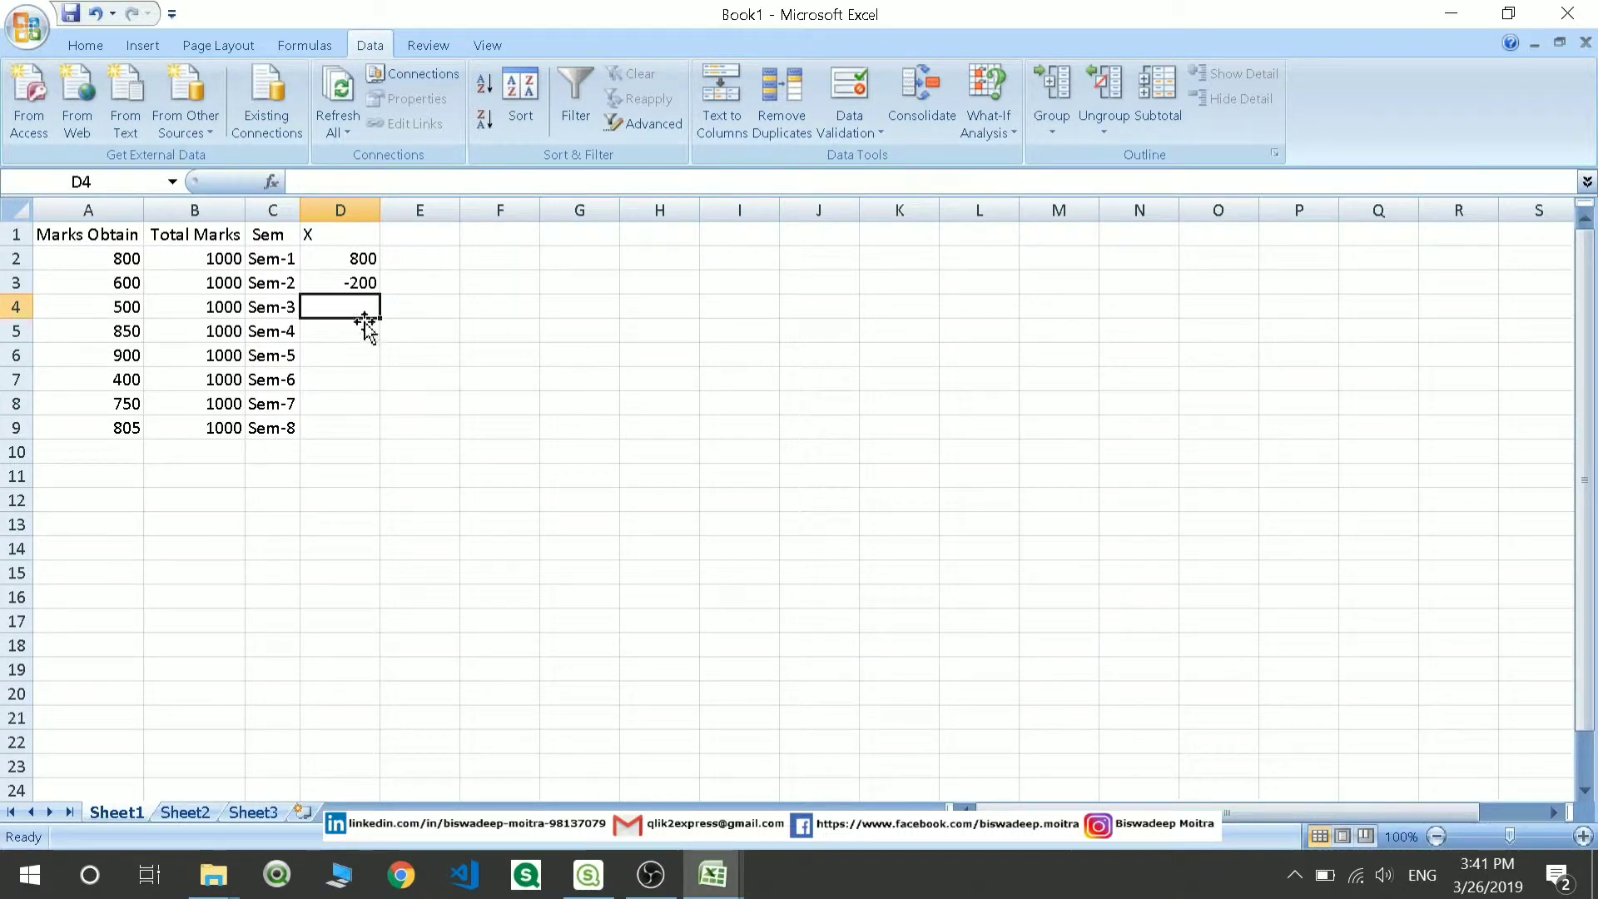
pyautogui.write('=')
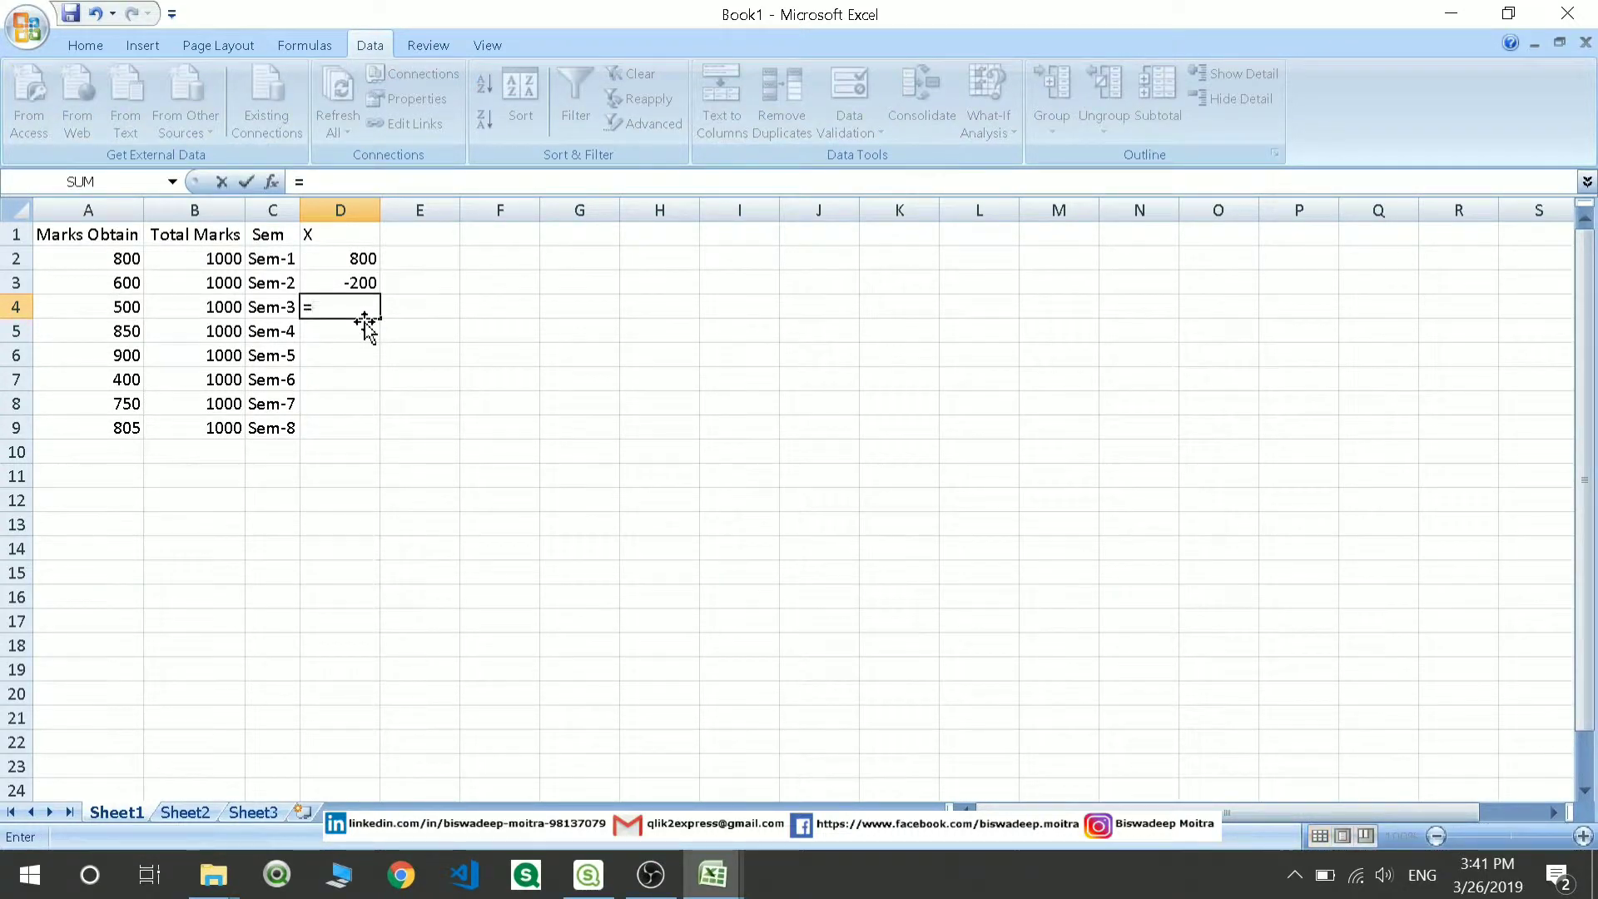
pyautogui.write('500')
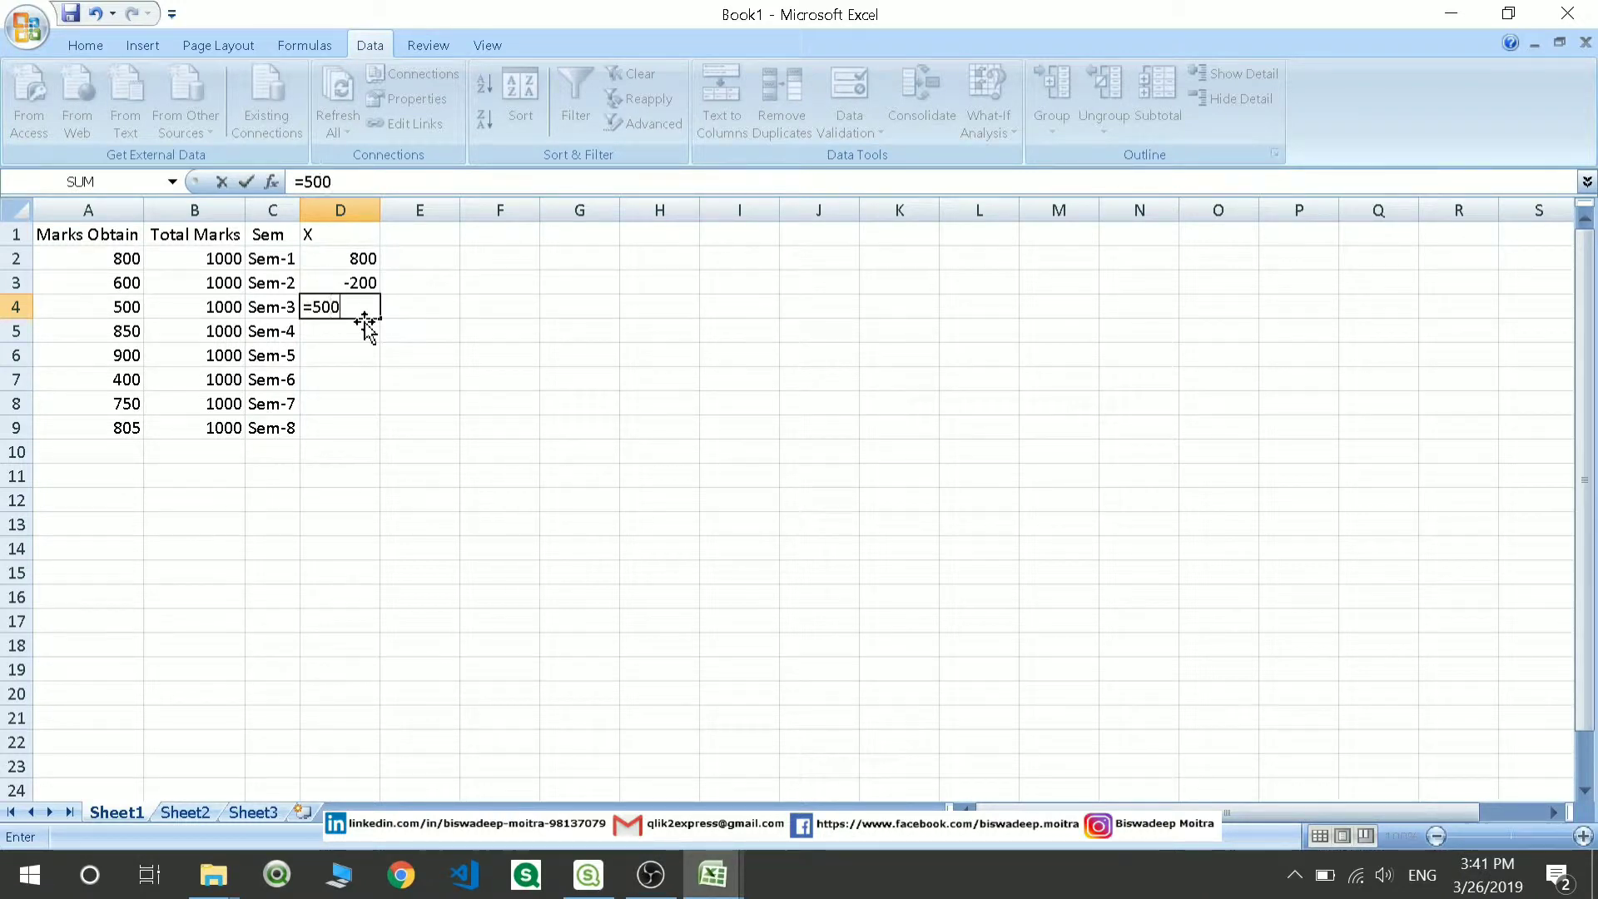
pyautogui.write('-600')
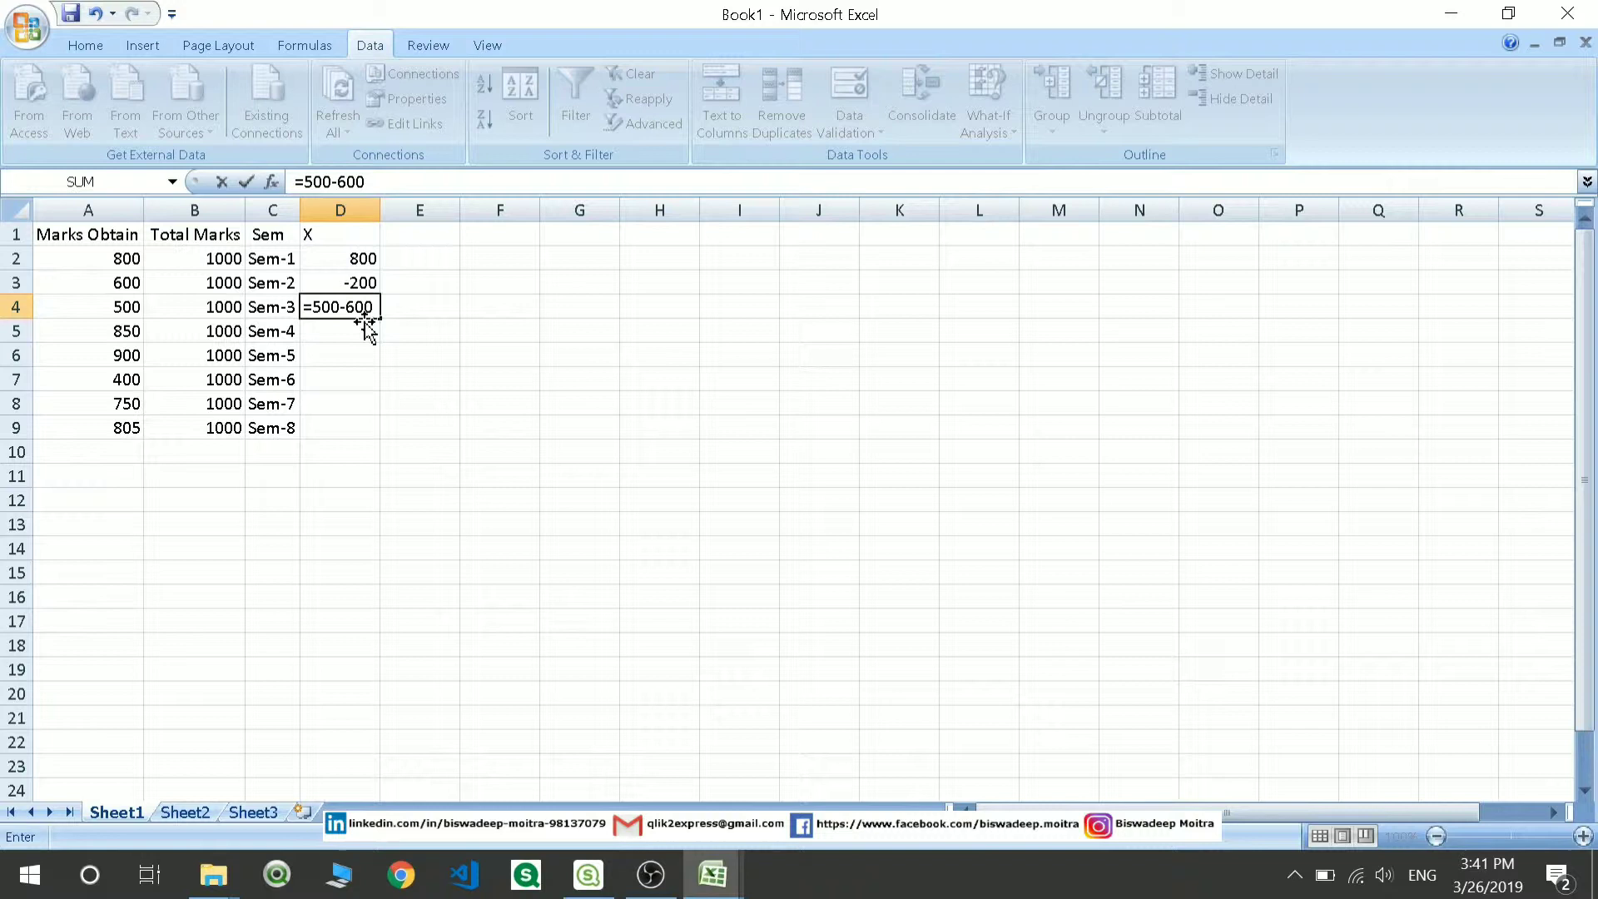
pyautogui.press('Return')
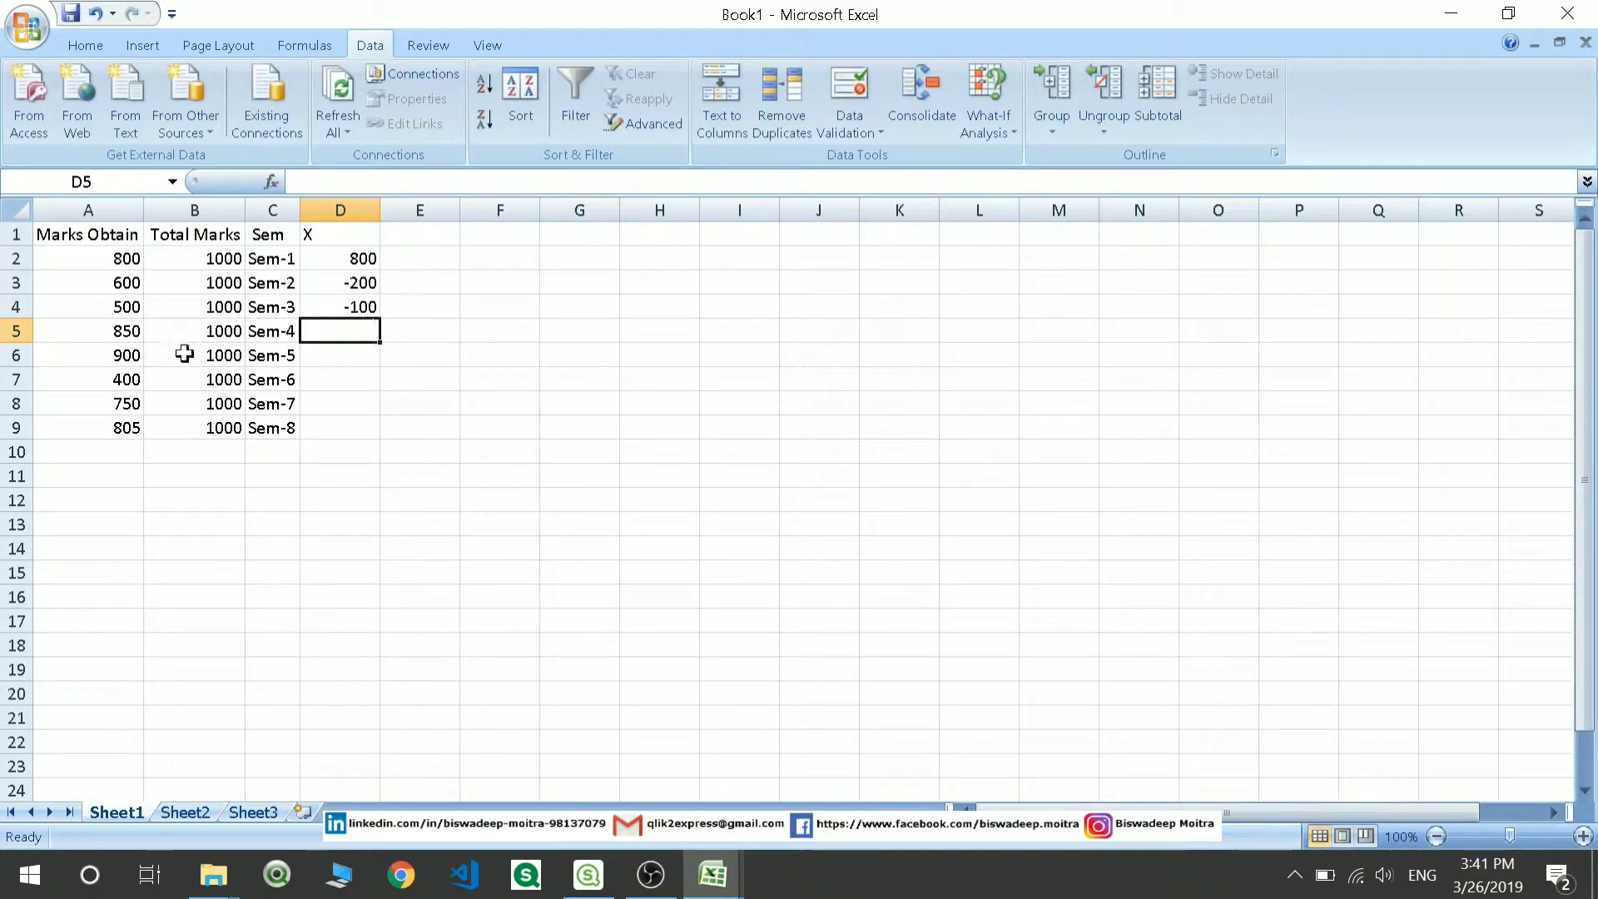
pyautogui.moveTo(364, 253); pyautogui.dragTo(349, 427)
pyautogui.click(441, 408)
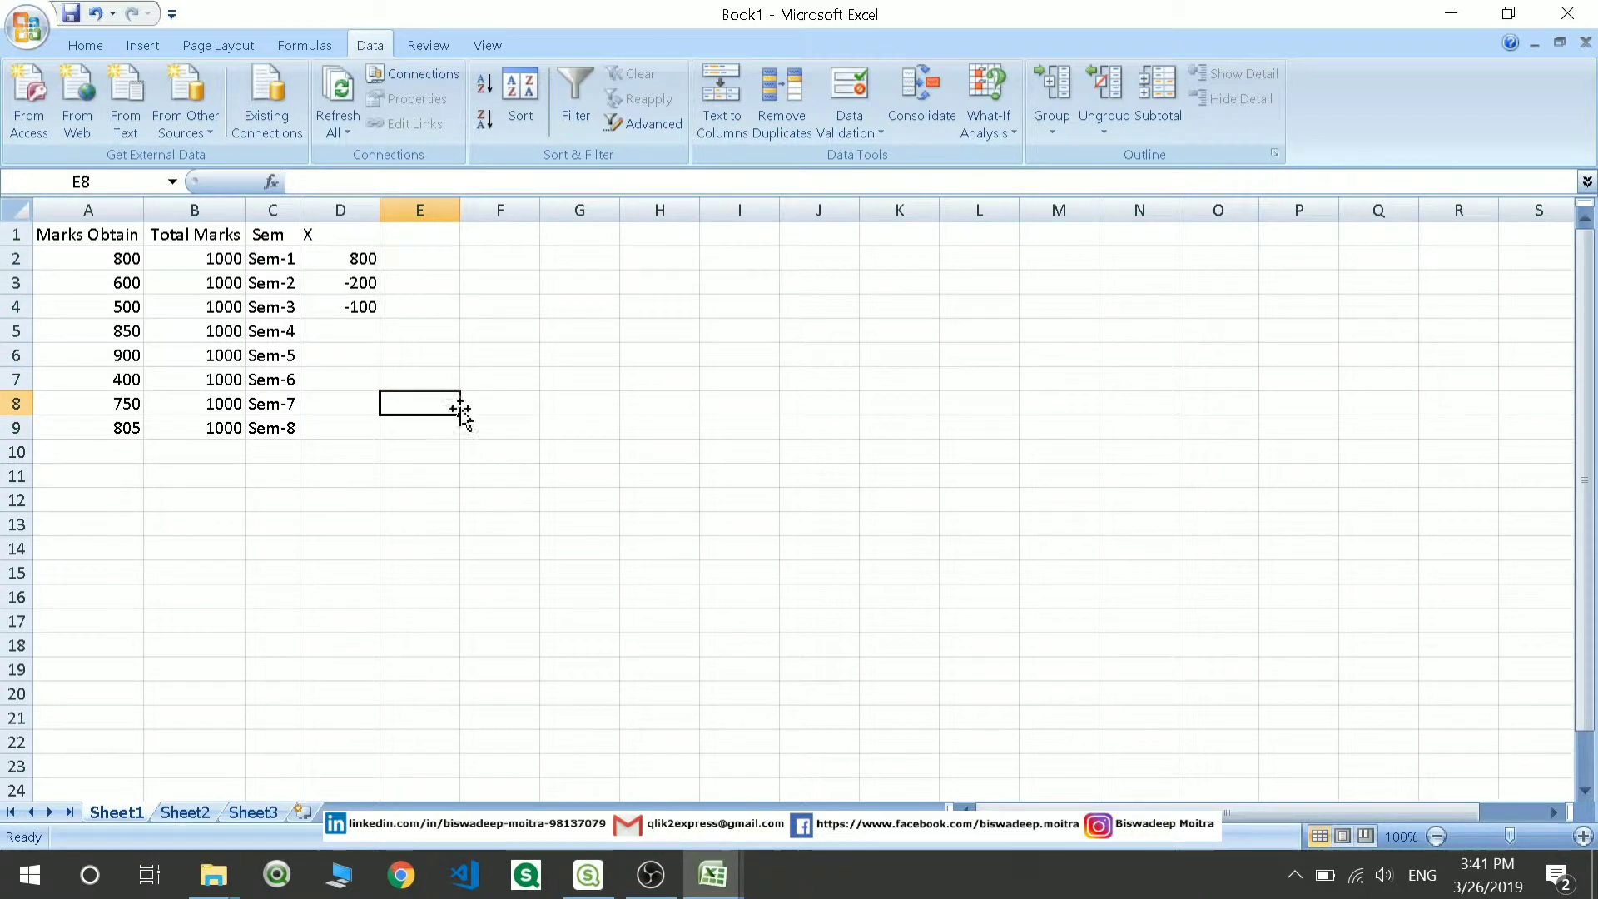
# - Place a waterfall chart on My new sheet (1) after checking the Excel X values
pyautogui.click(588, 874)
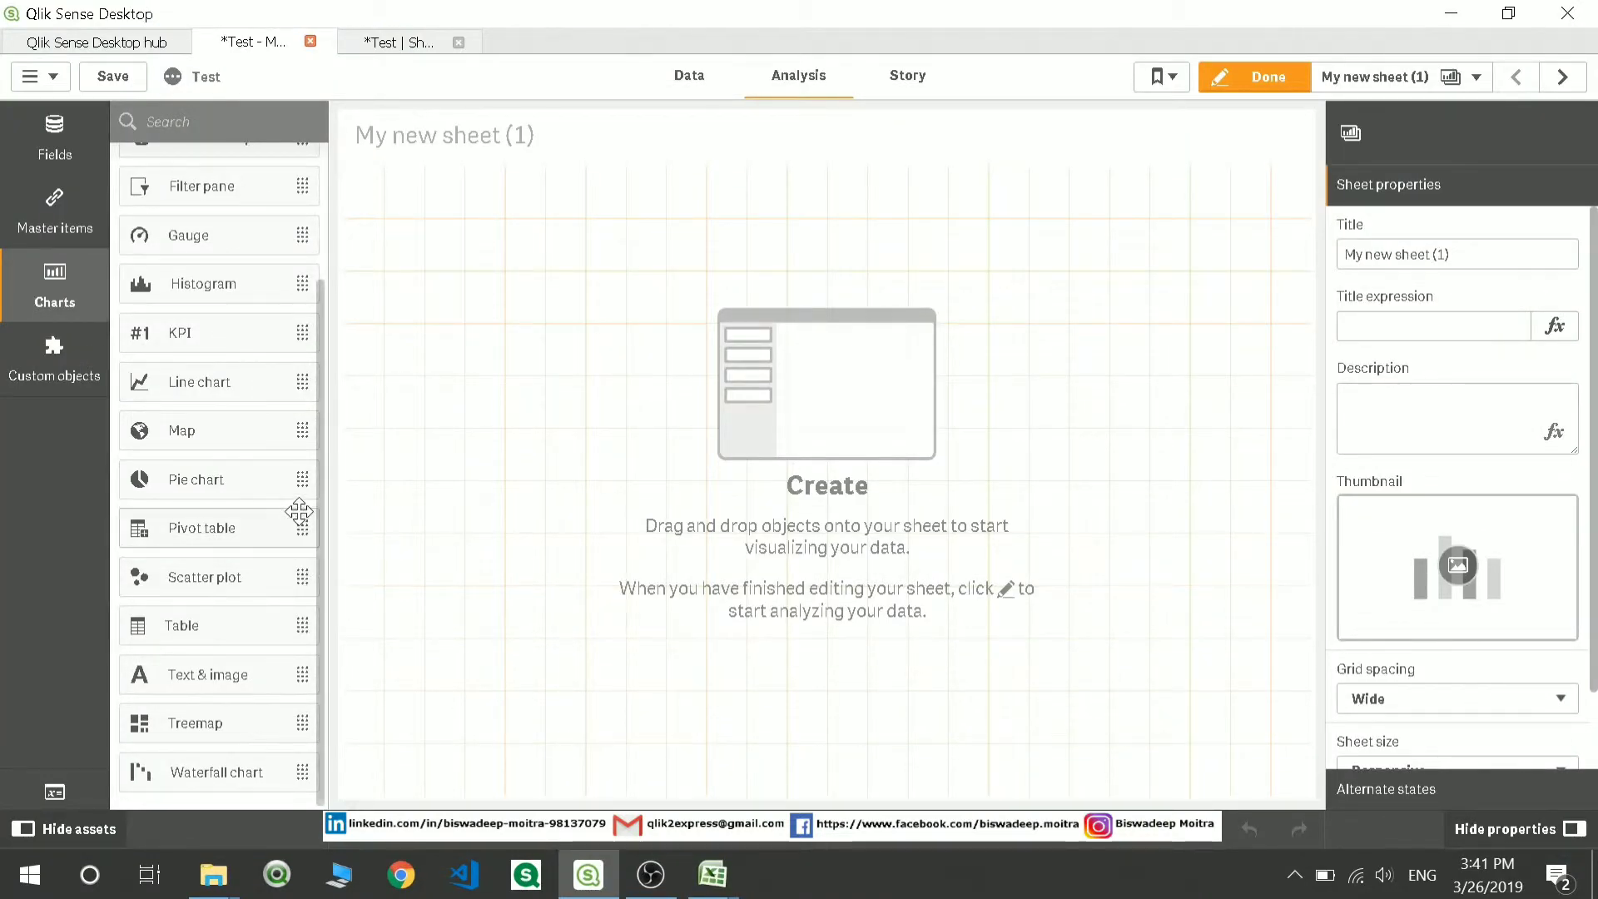
pyautogui.moveTo(261, 763); pyautogui.dragTo(607, 436)
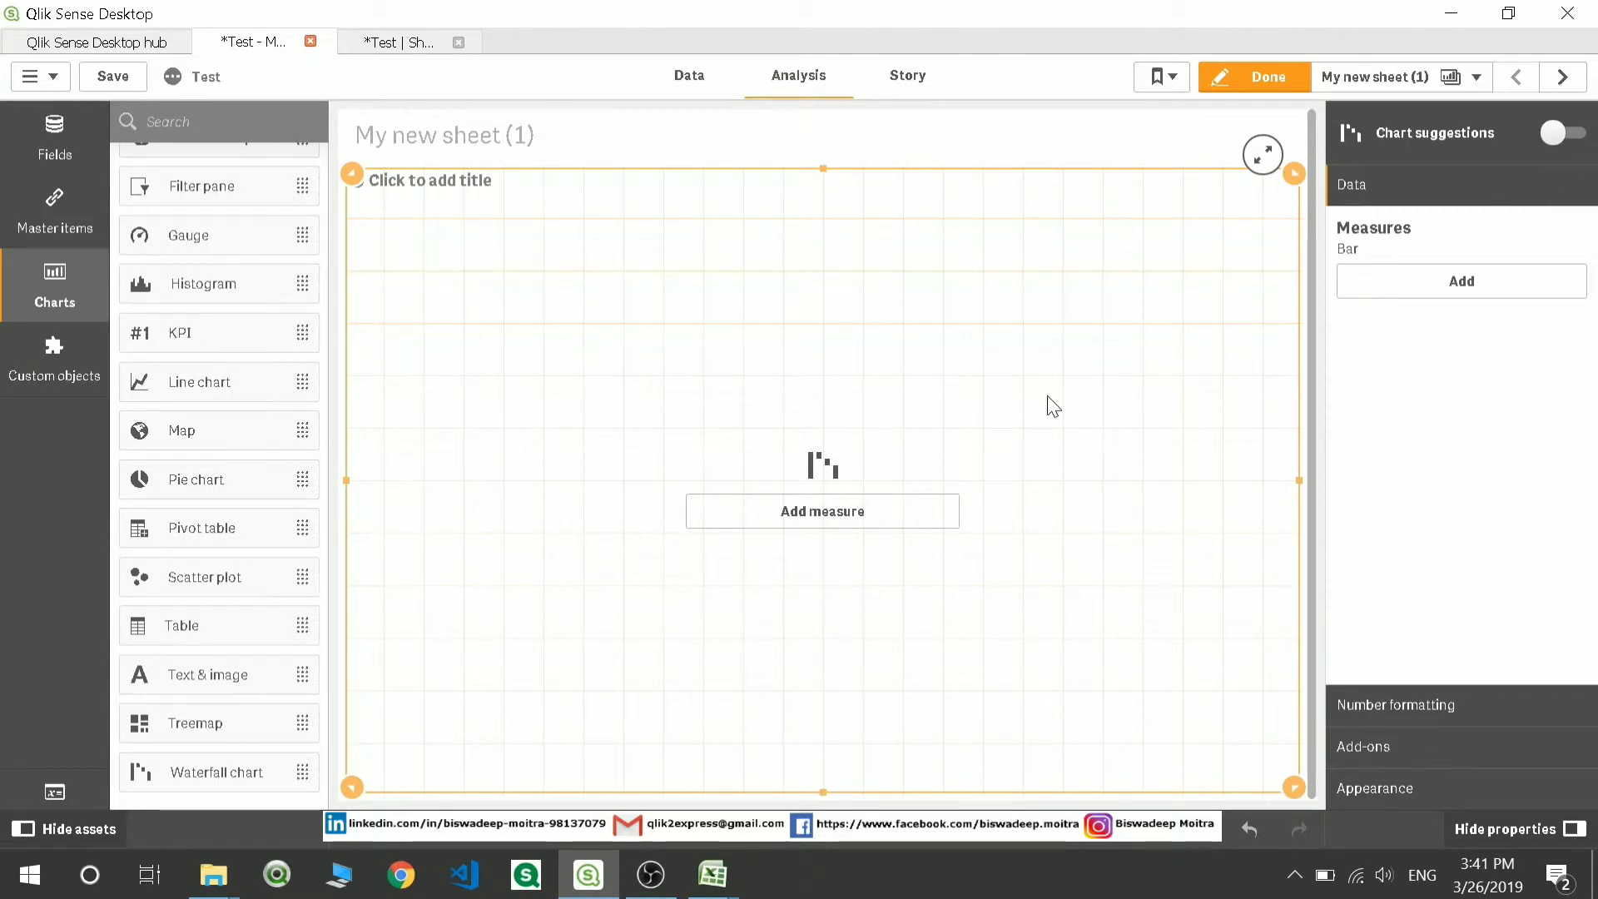
pyautogui.hotkey('alt', 'Tab')
pyautogui.moveTo(363, 259); pyautogui.dragTo(365, 308)
pyautogui.hotkey('alt', 'Tab')
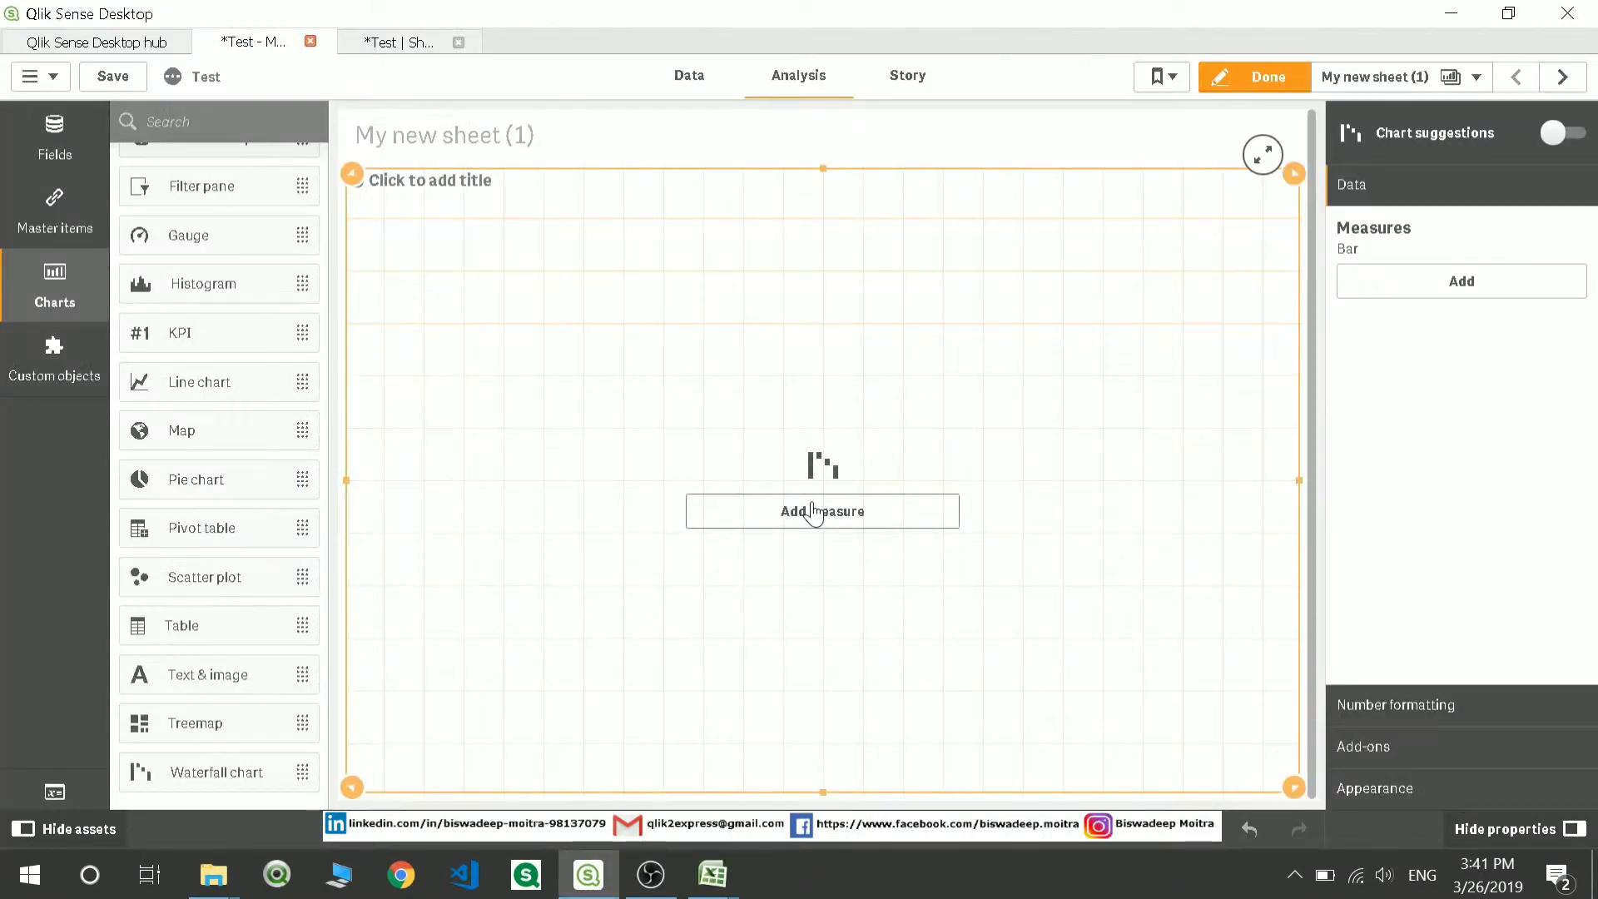
pyautogui.click(1433, 289)
# - Set the first measure to sum({<Sem={'Sem-1'}>}[Marks Obtain]), giving an 800 bar
pyautogui.click(1550, 333)
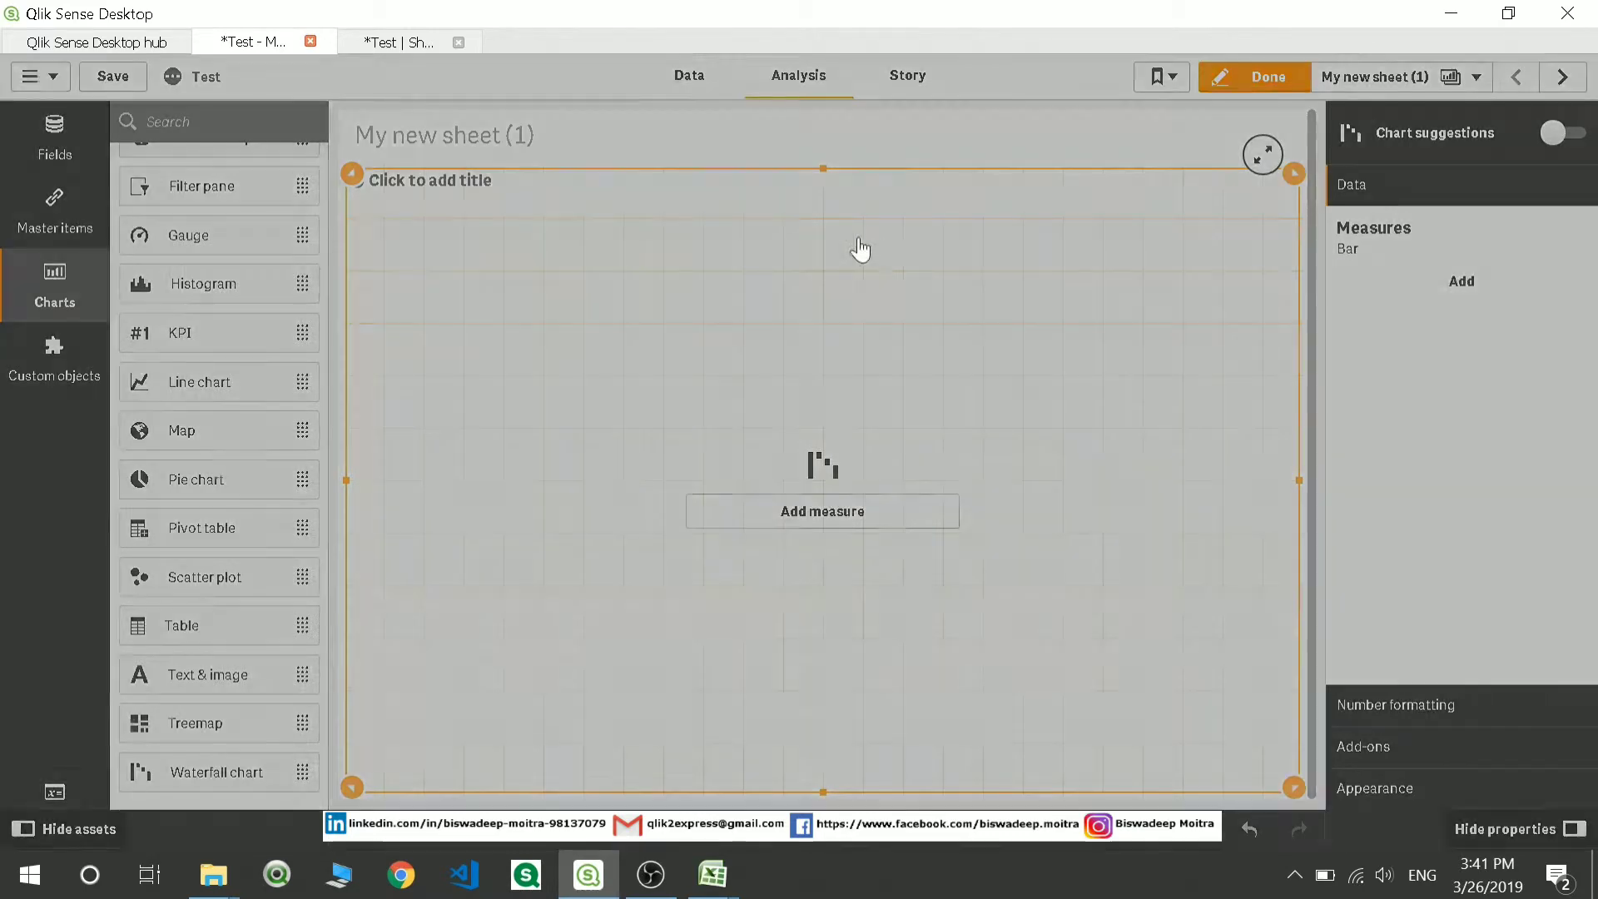
pyautogui.write('su')
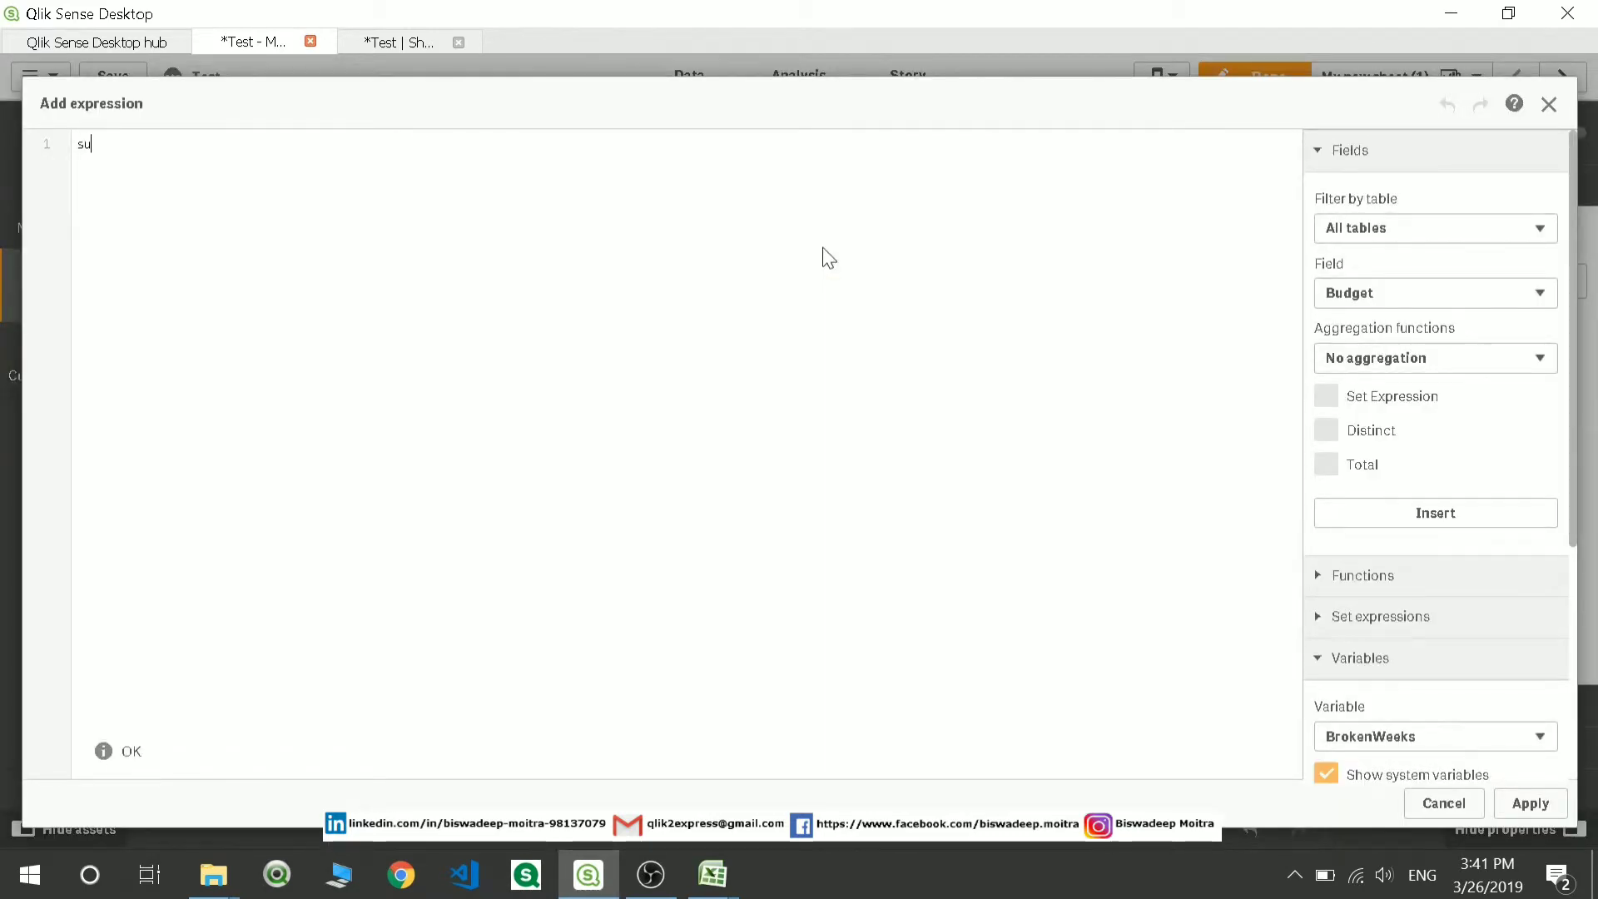
pyautogui.write('m(')
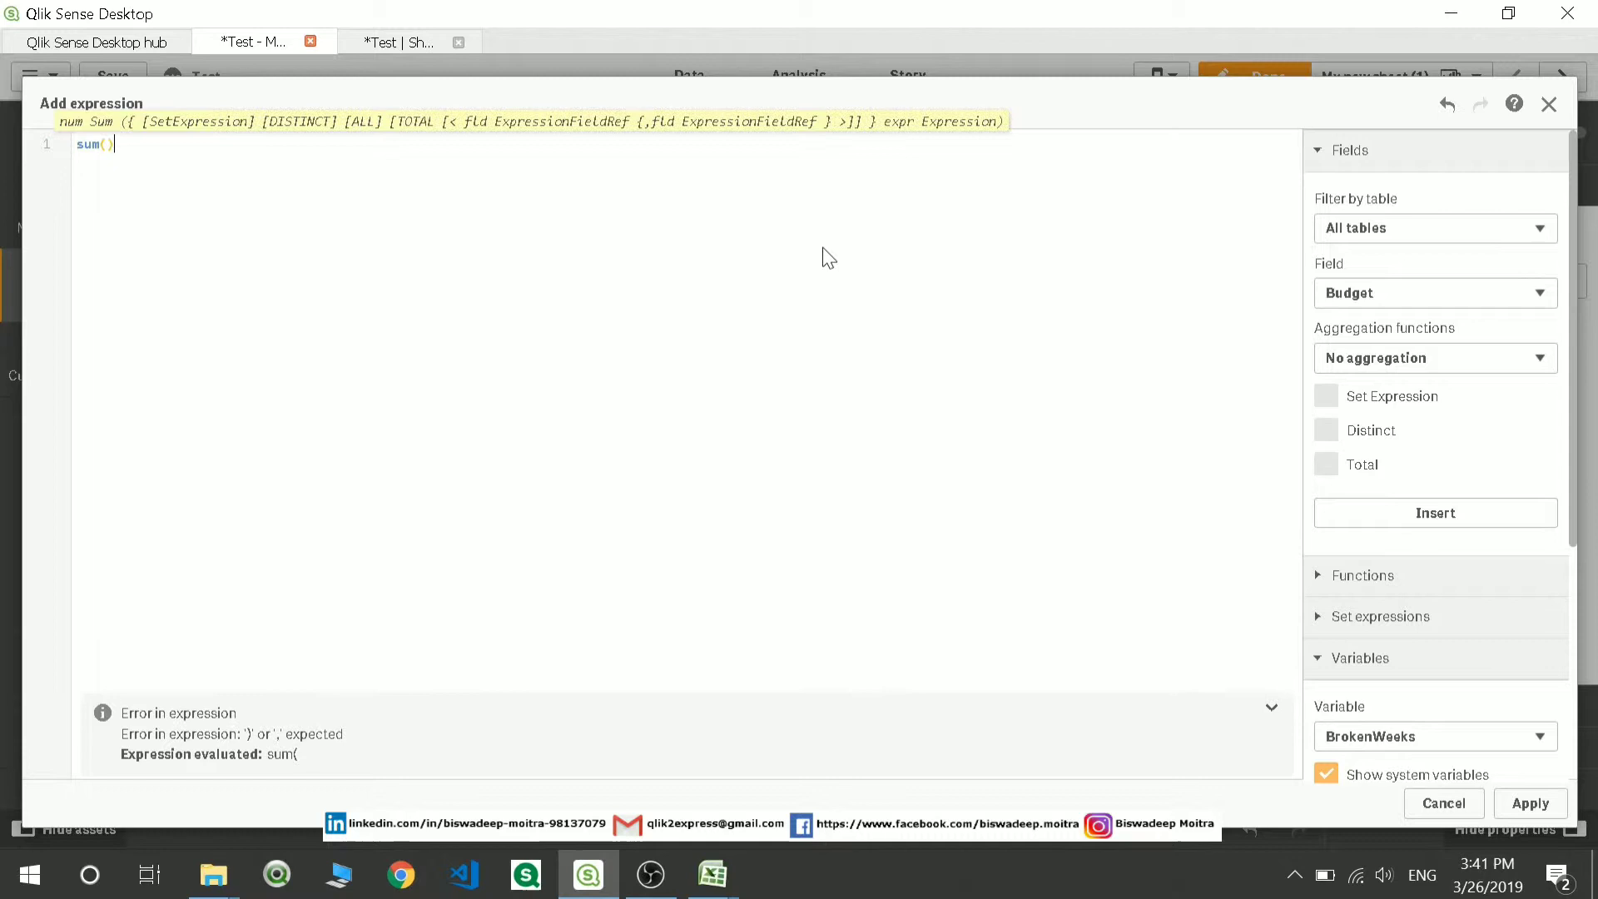
pyautogui.write(')')
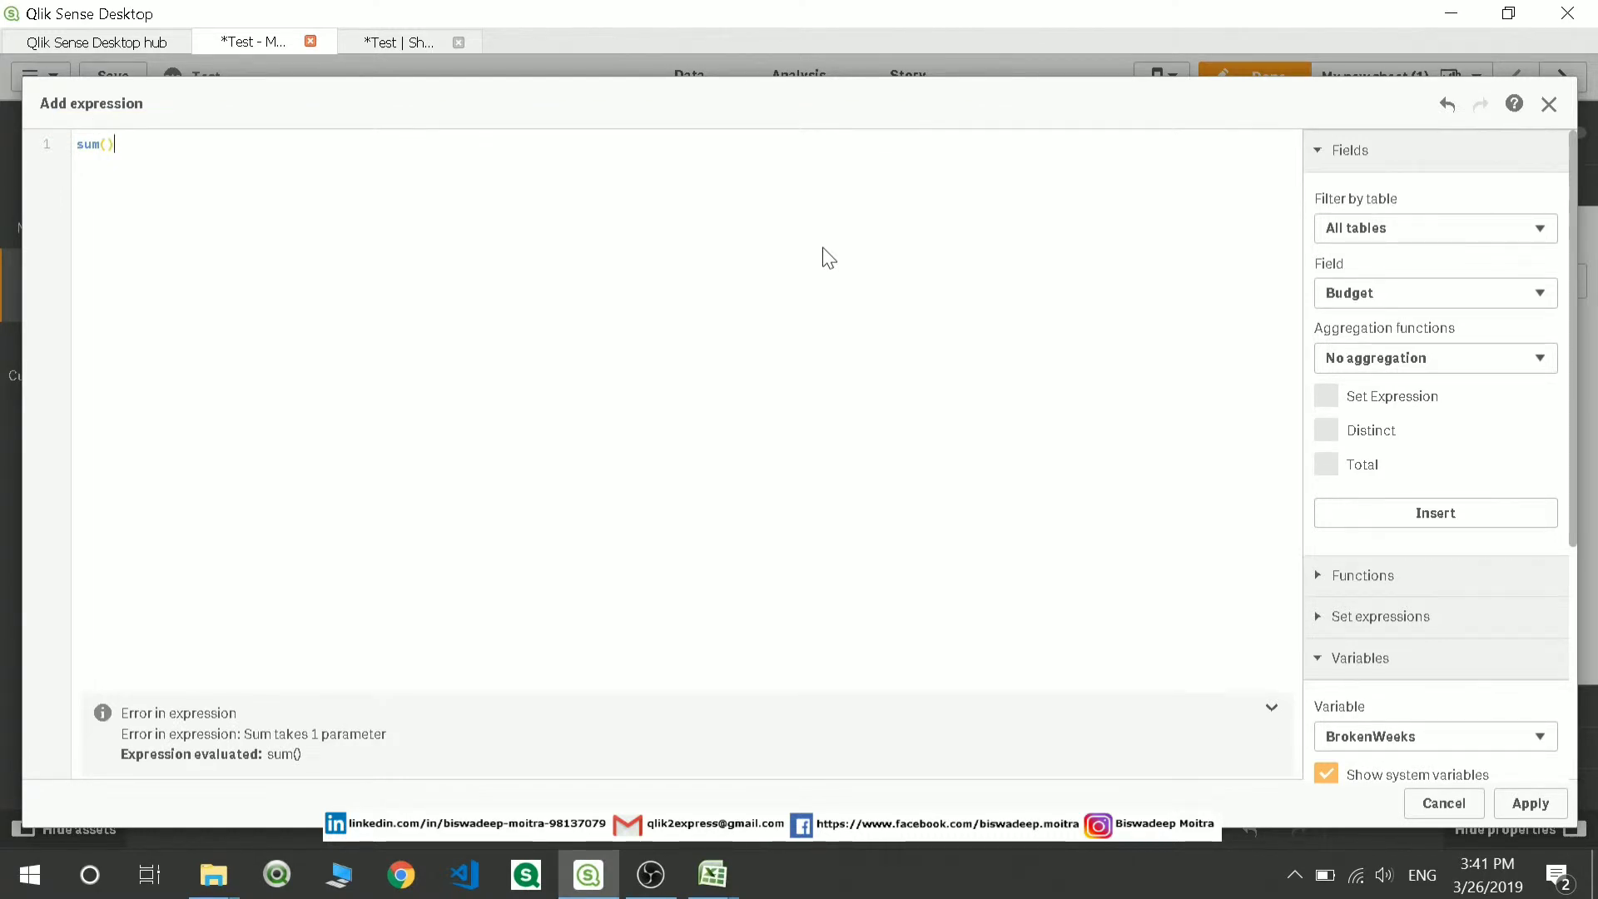
pyautogui.press('Left')
pyautogui.write('ma')
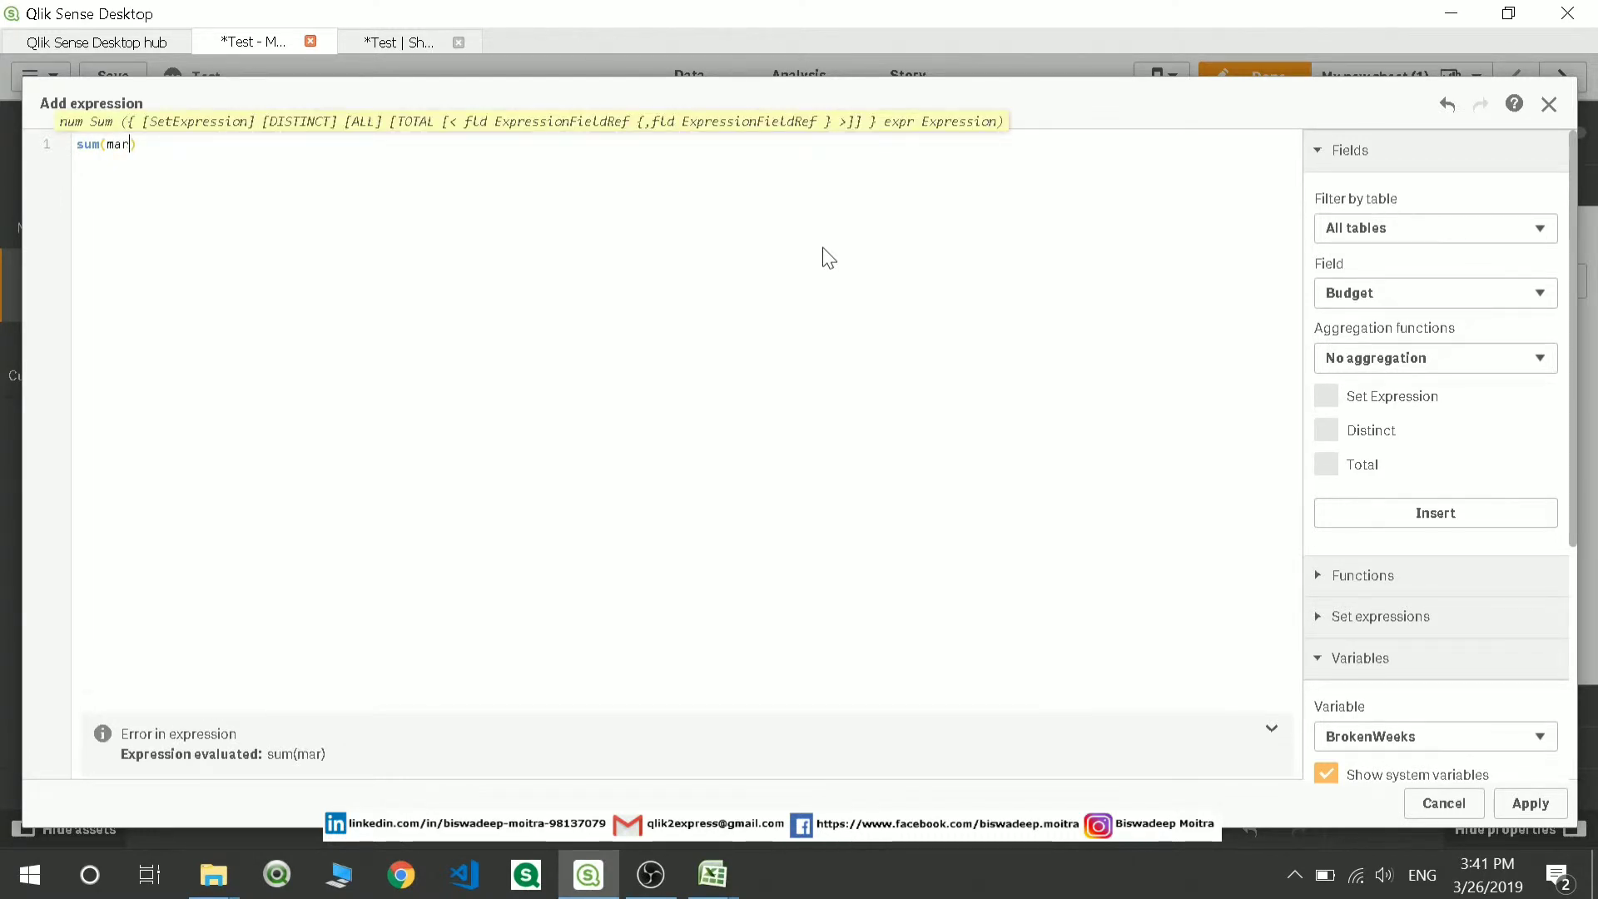
pyautogui.write('r')
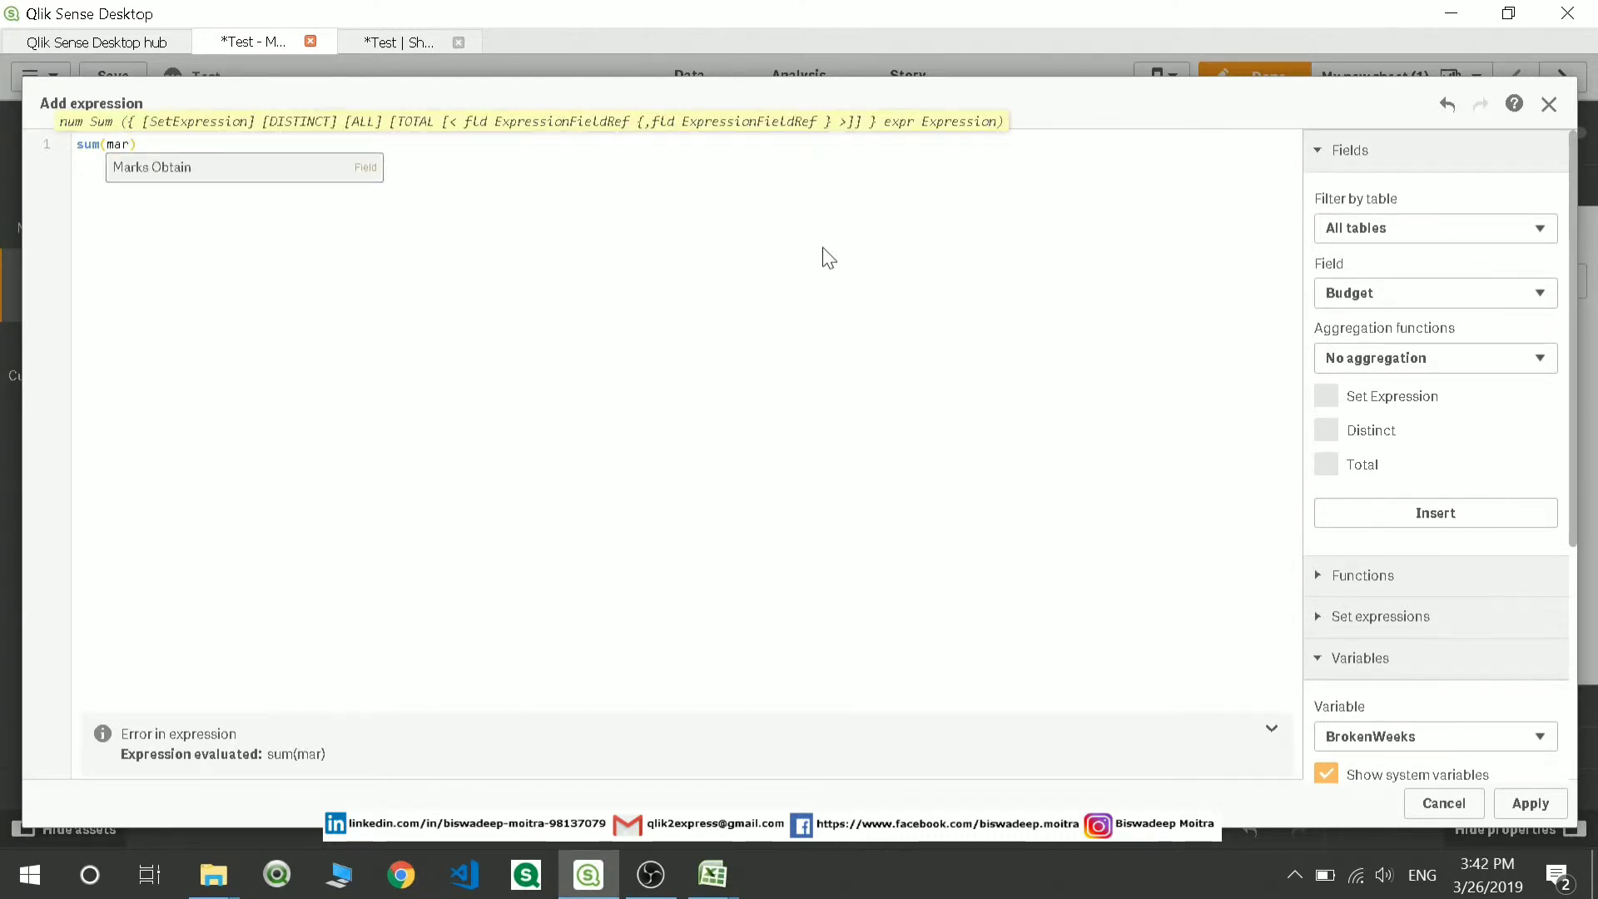
pyautogui.click(296, 177)
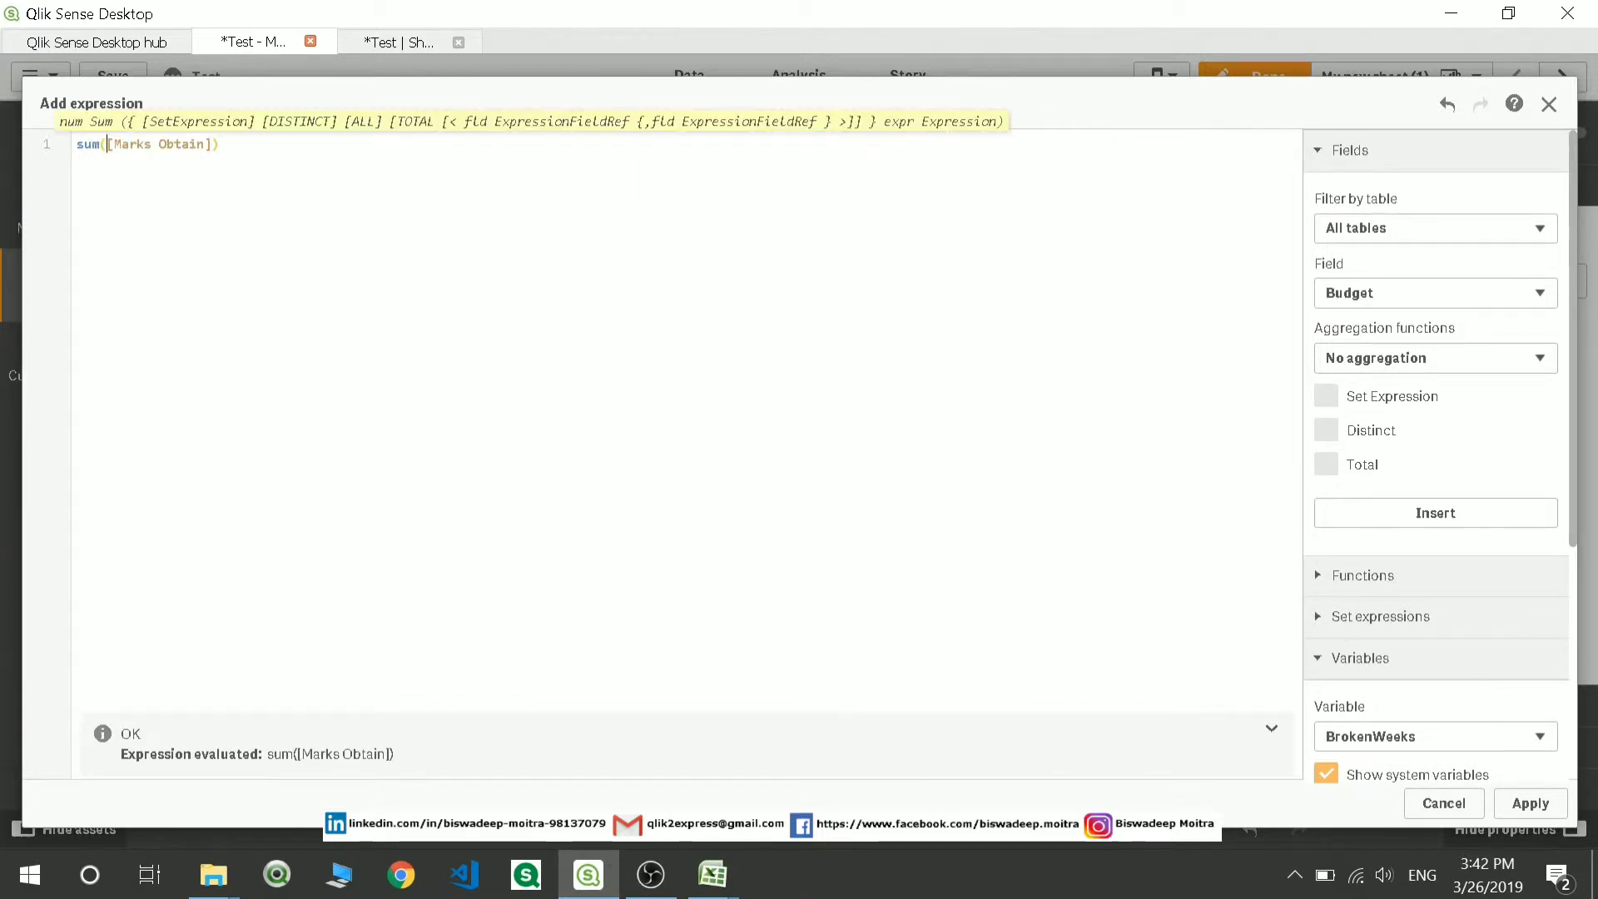
pyautogui.write('{}')
pyautogui.write('<>')
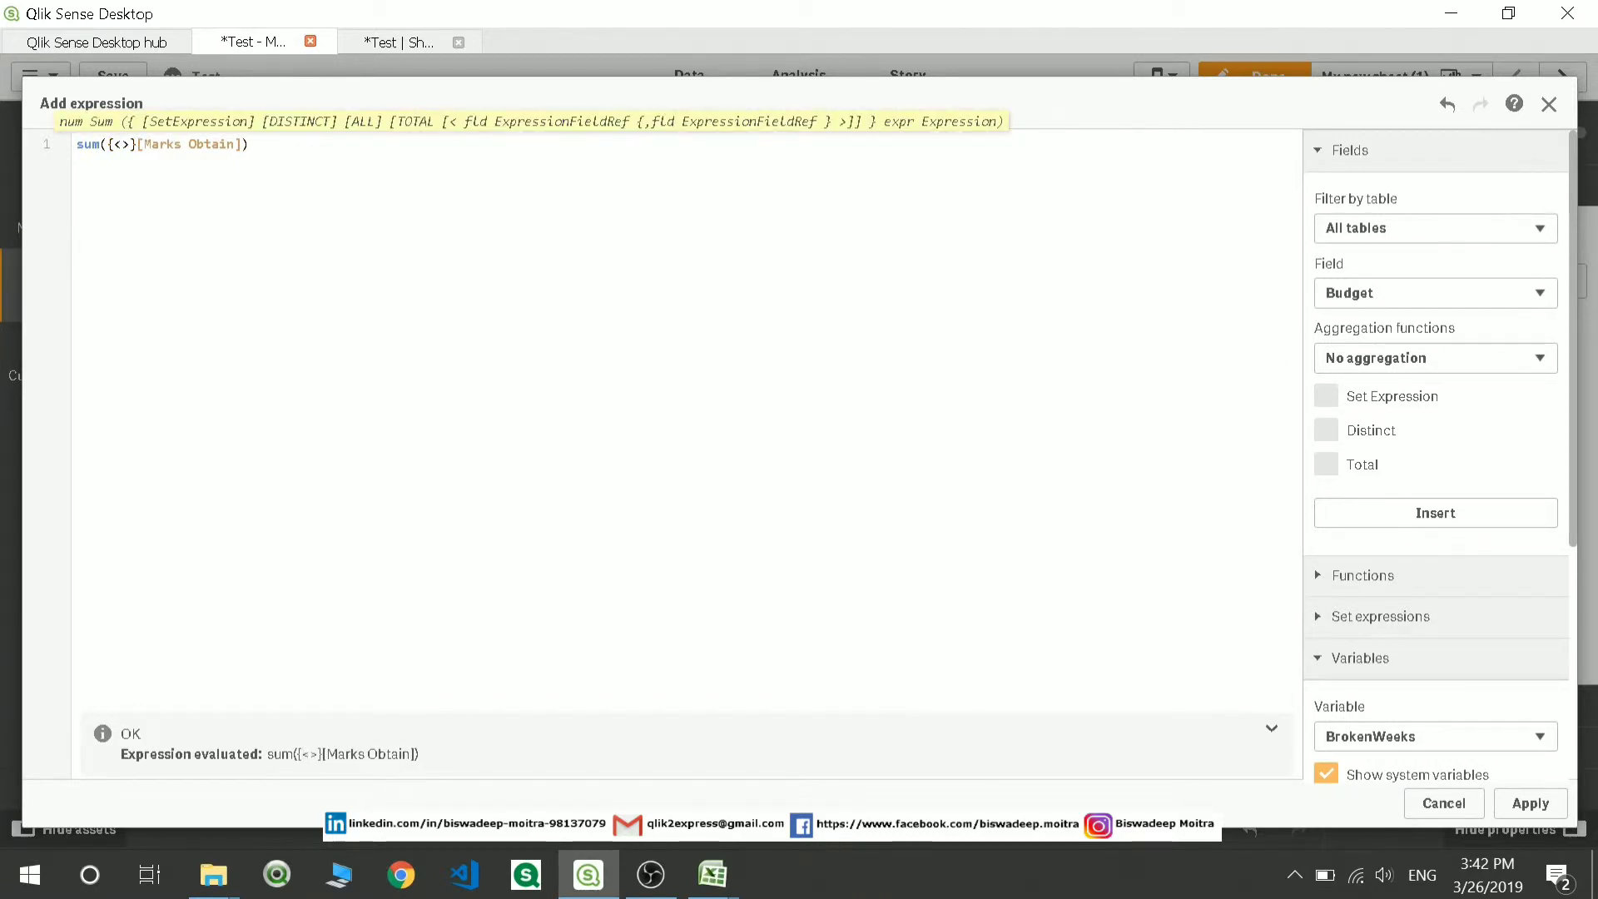
pyautogui.press('Left')
pyautogui.write('Sem')
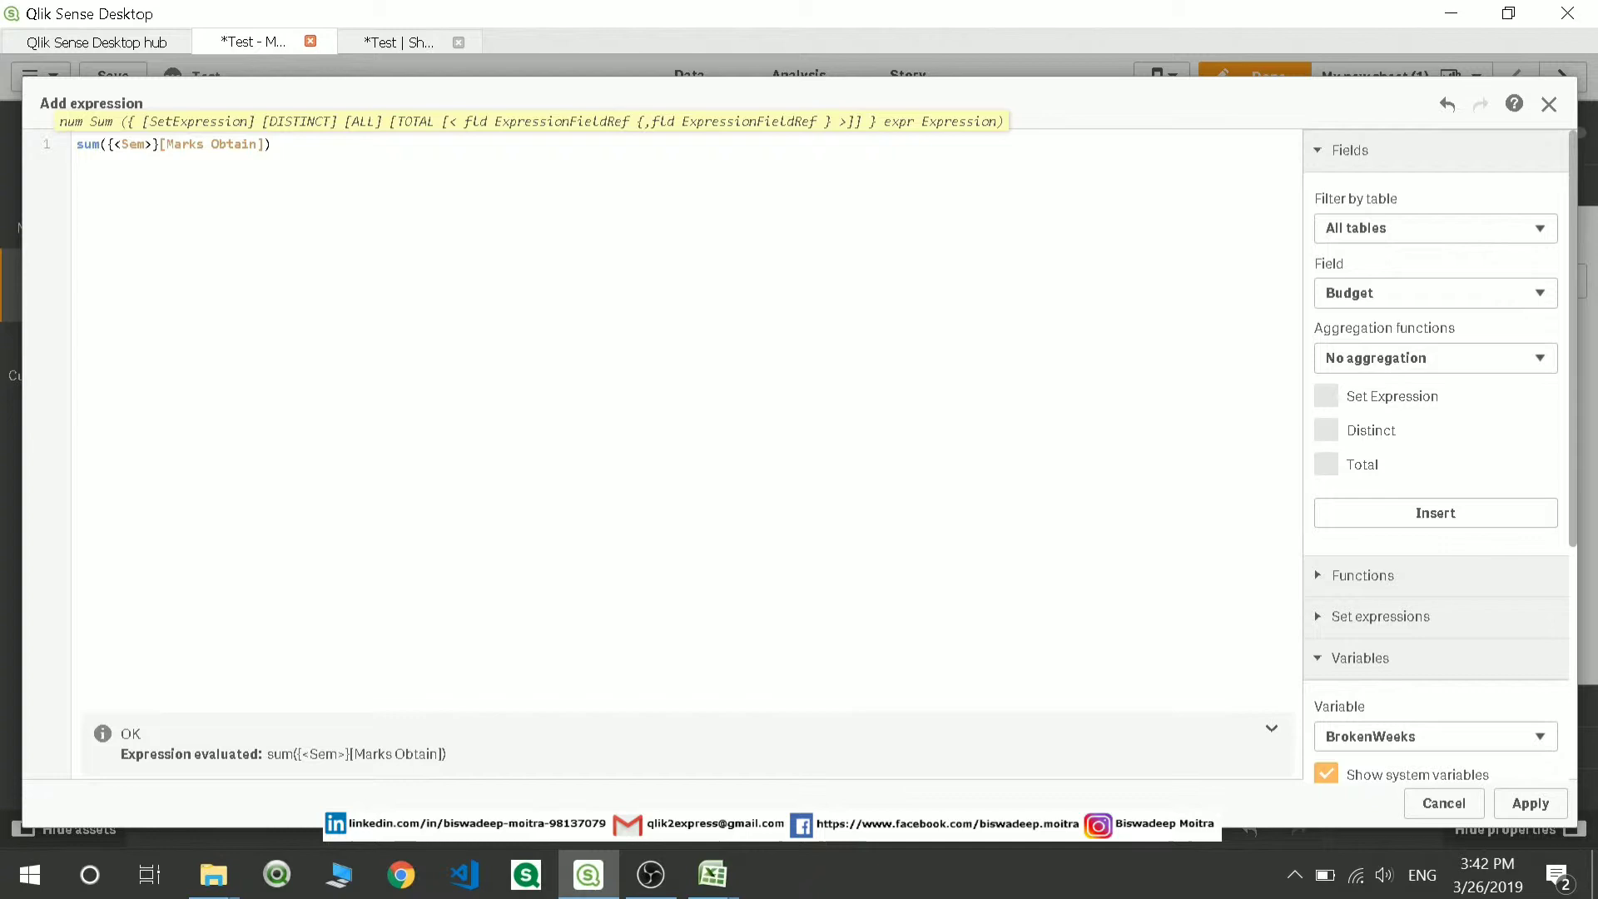
pyautogui.write('={}')
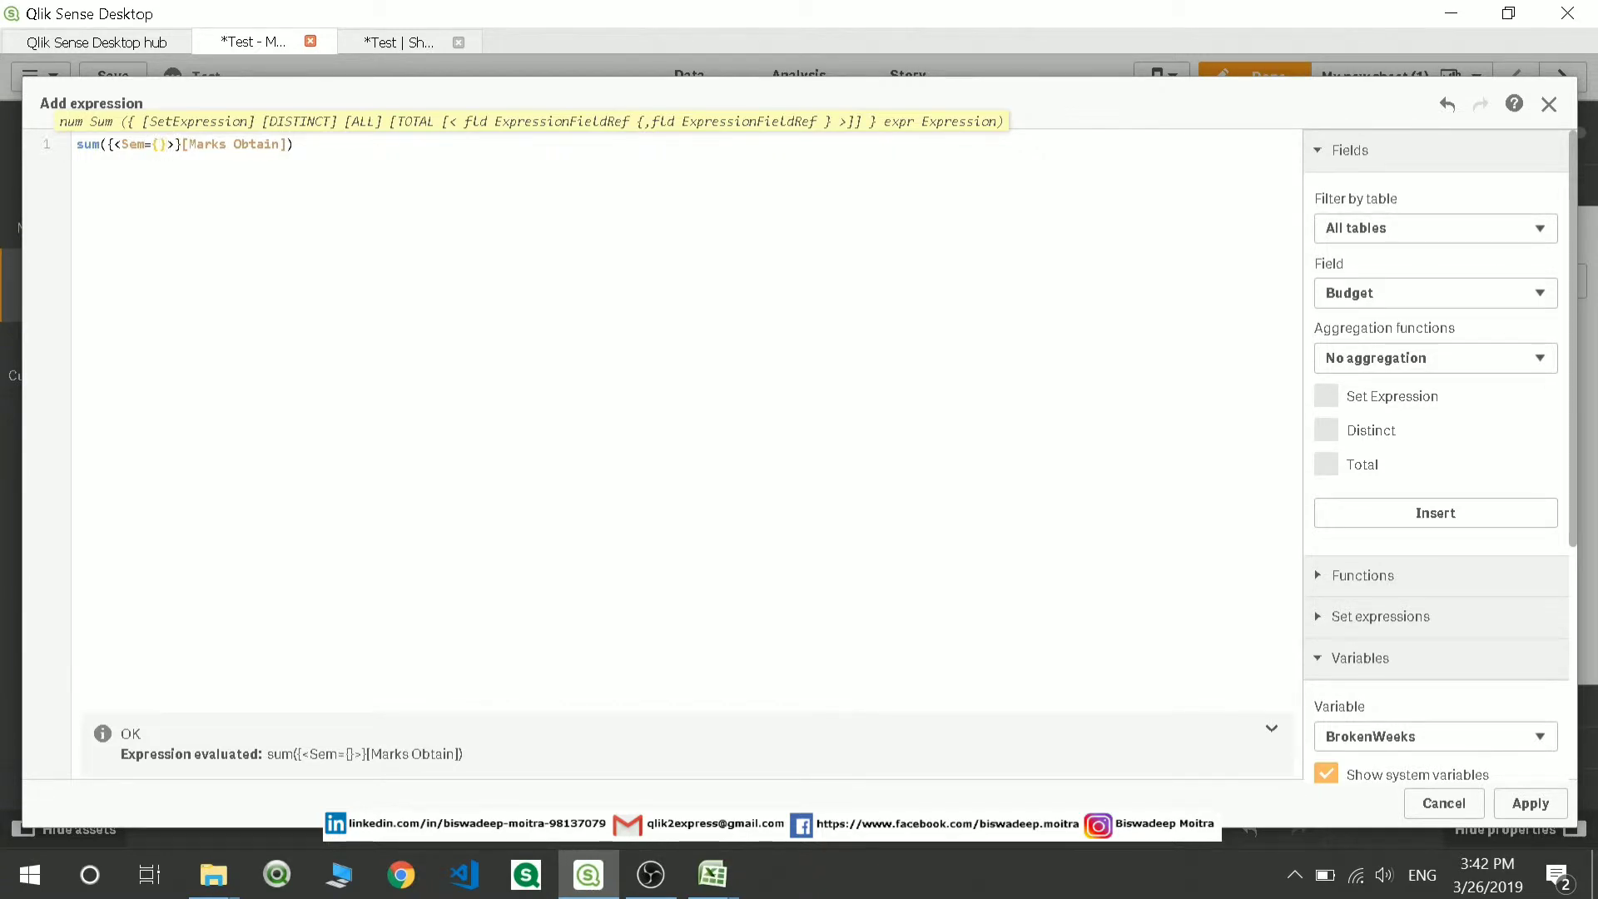
pyautogui.write("''")
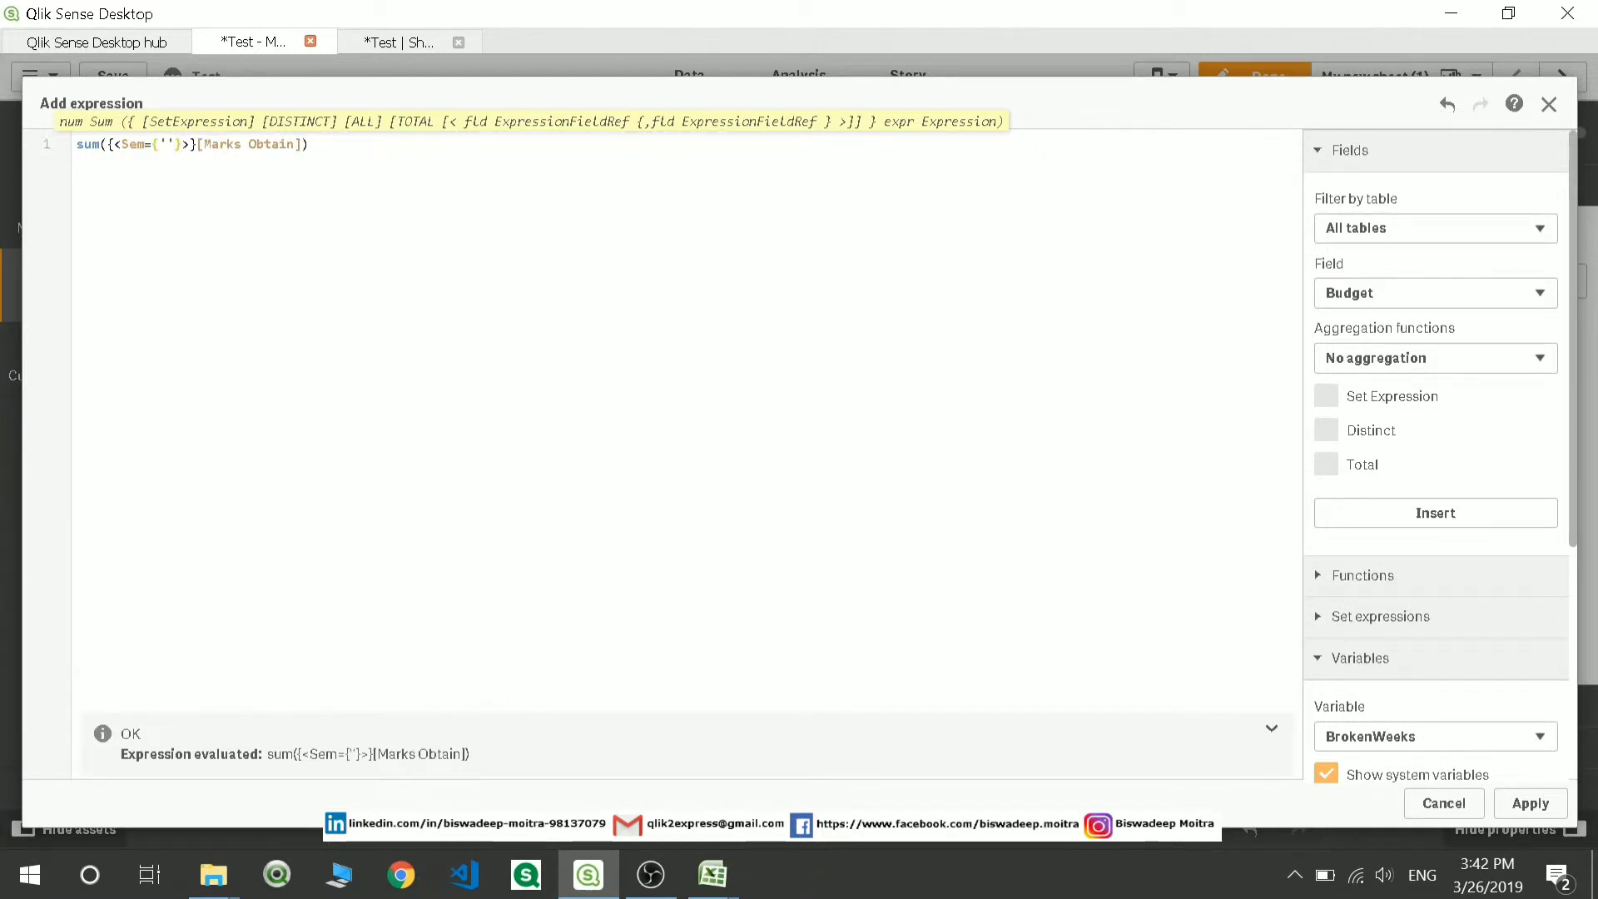
pyautogui.write('Sem-')
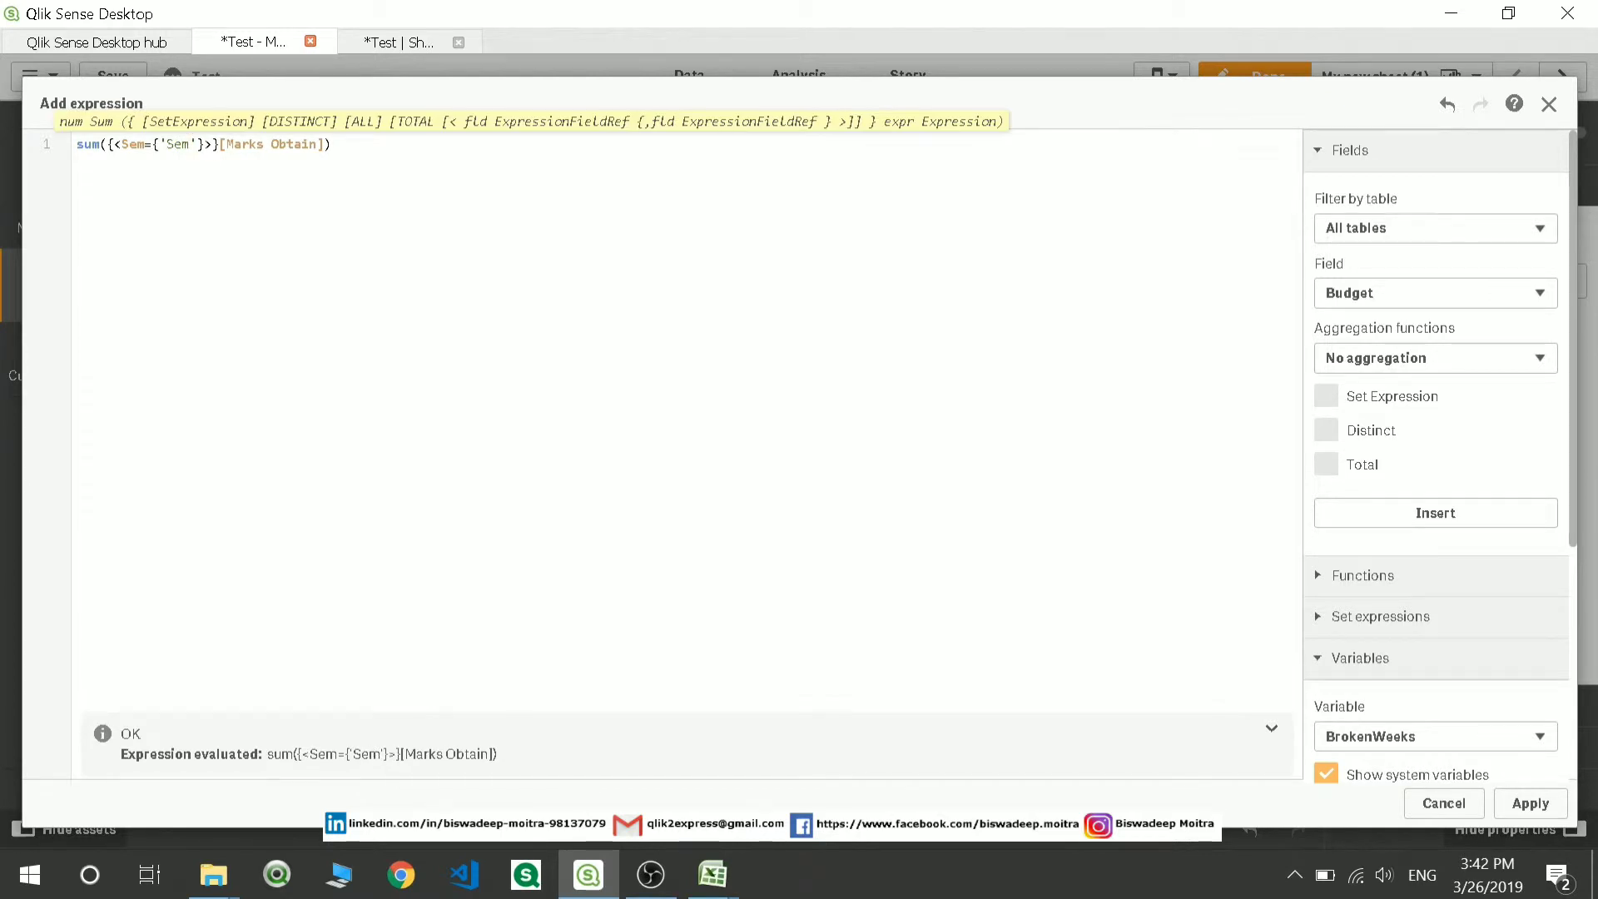
pyautogui.write('1')
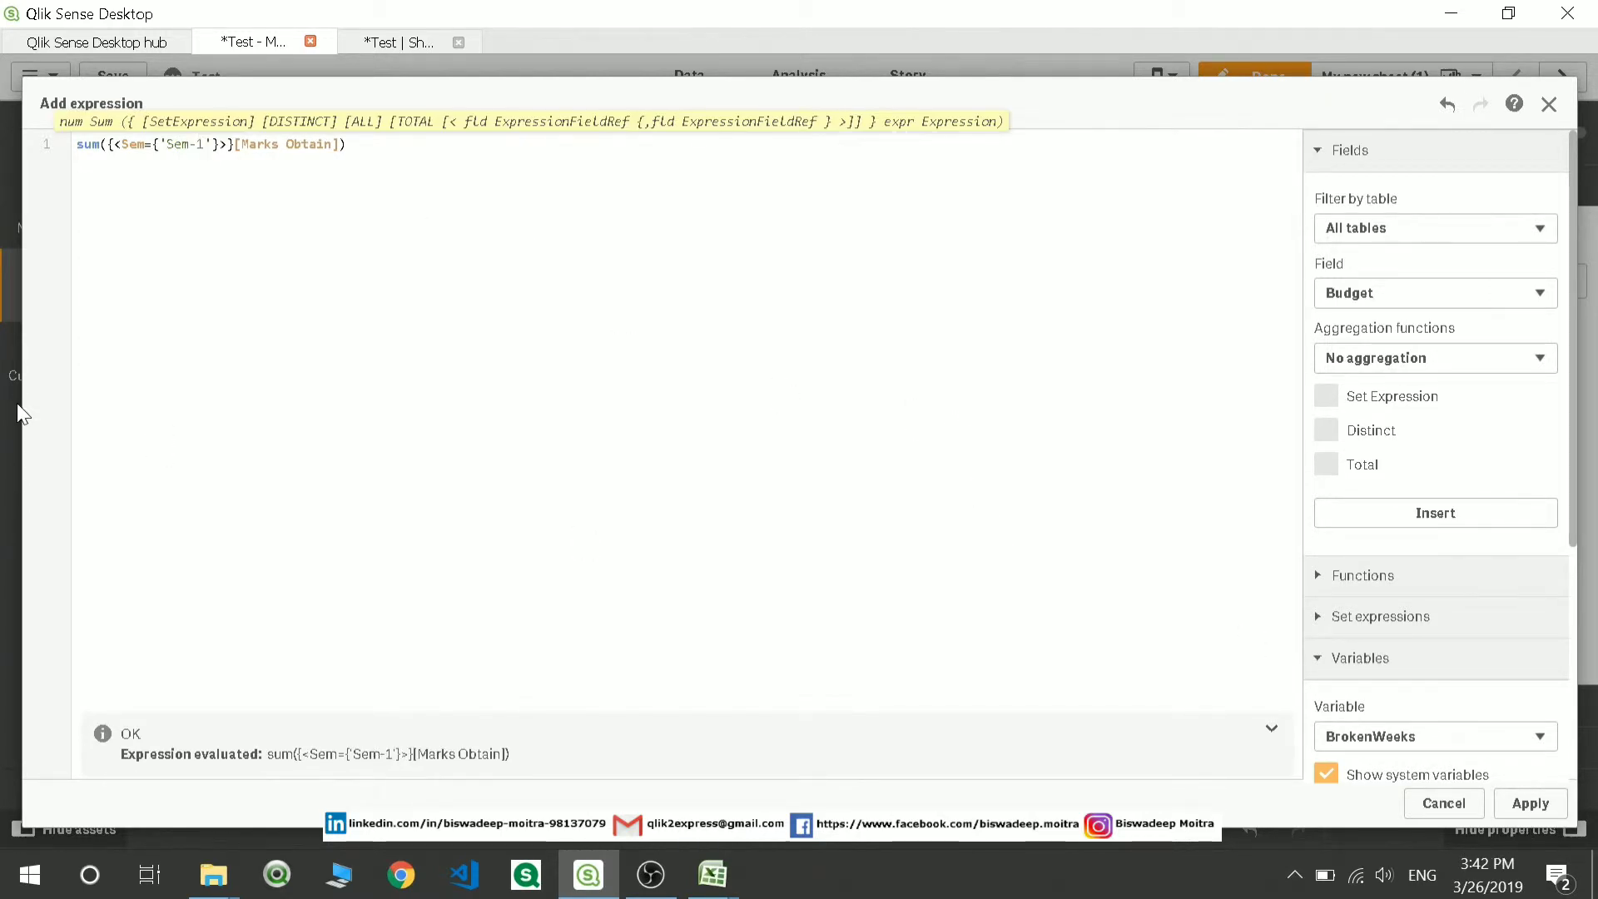
pyautogui.hotkey('ctrl', 'a')
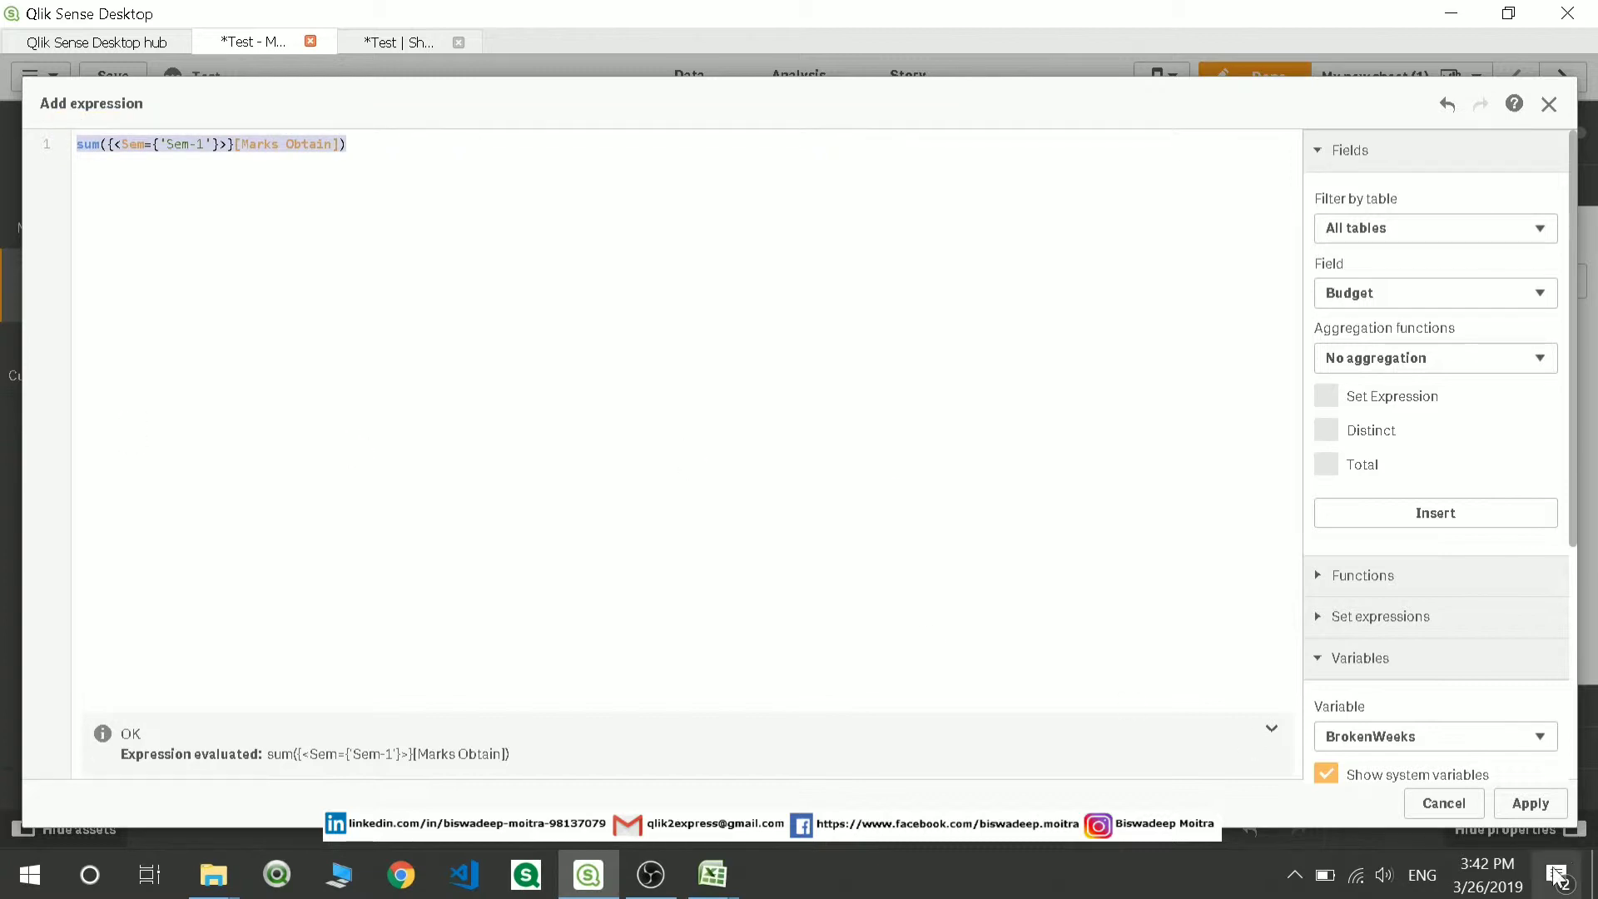
pyautogui.click(1528, 818)
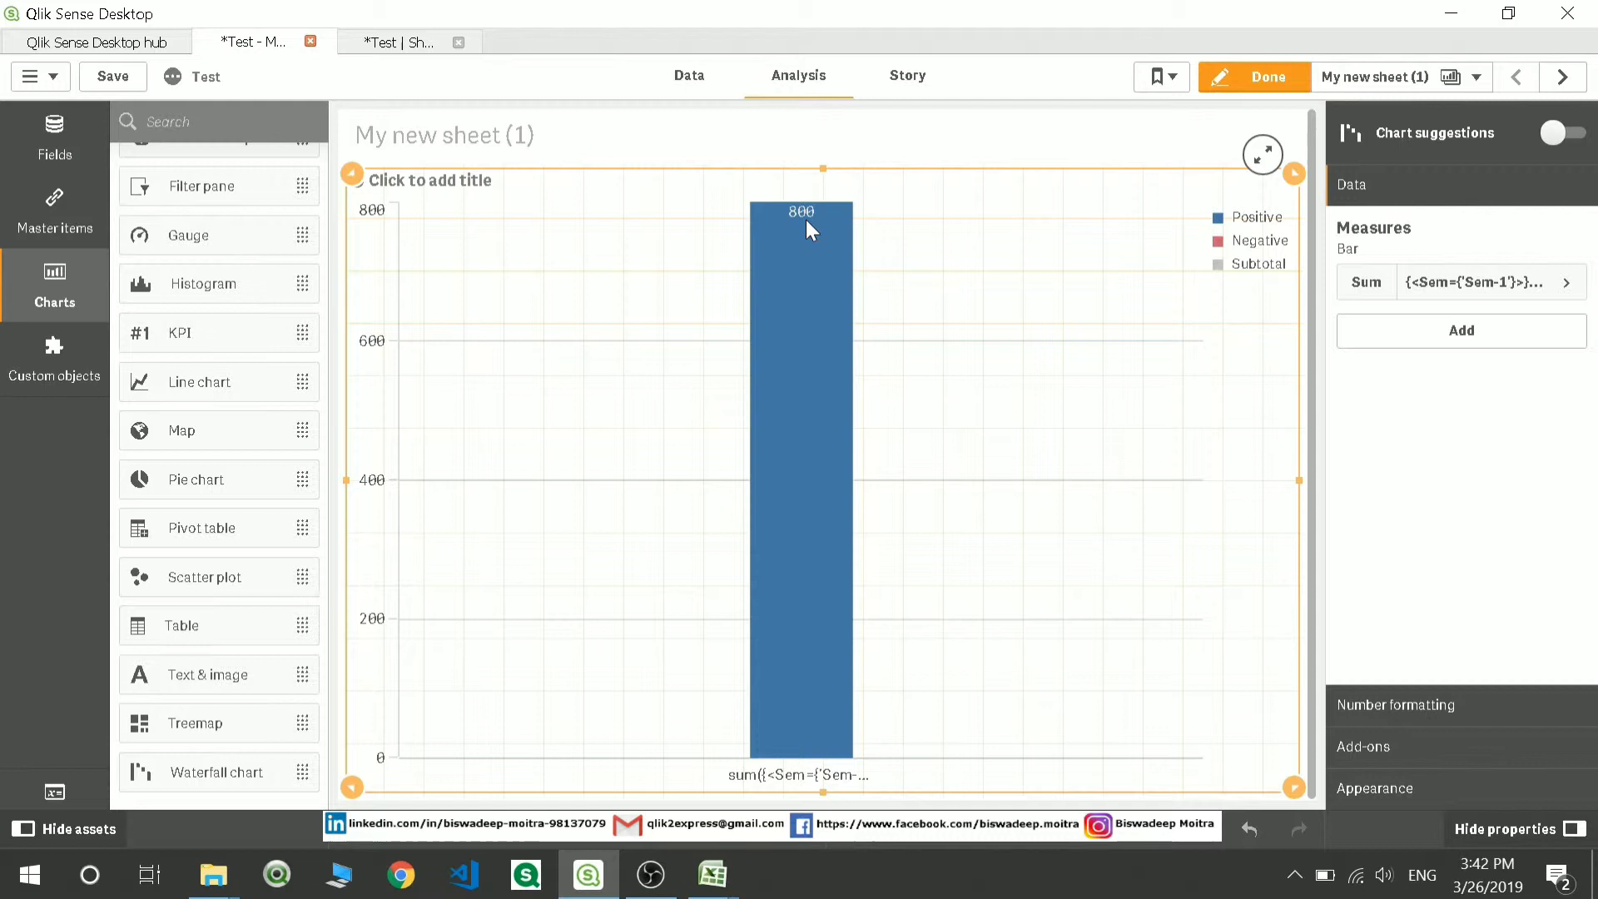
# - Label the first measure Sem 1, then cancel a mistaken paste into a new expression
pyautogui.click(1452, 334)
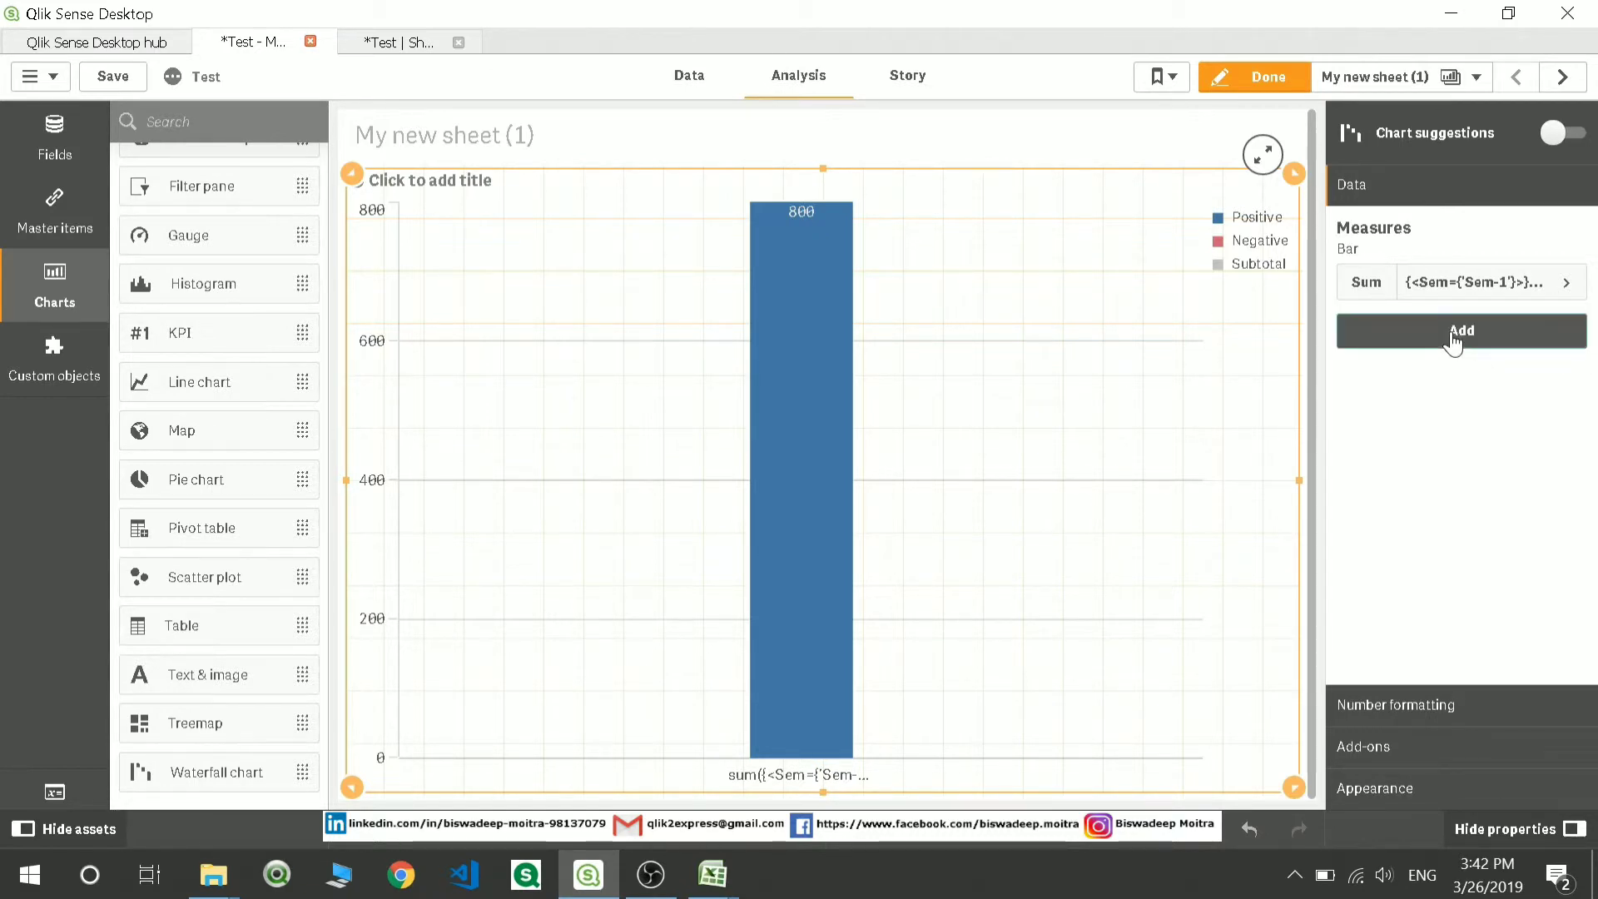
pyautogui.click(1441, 296)
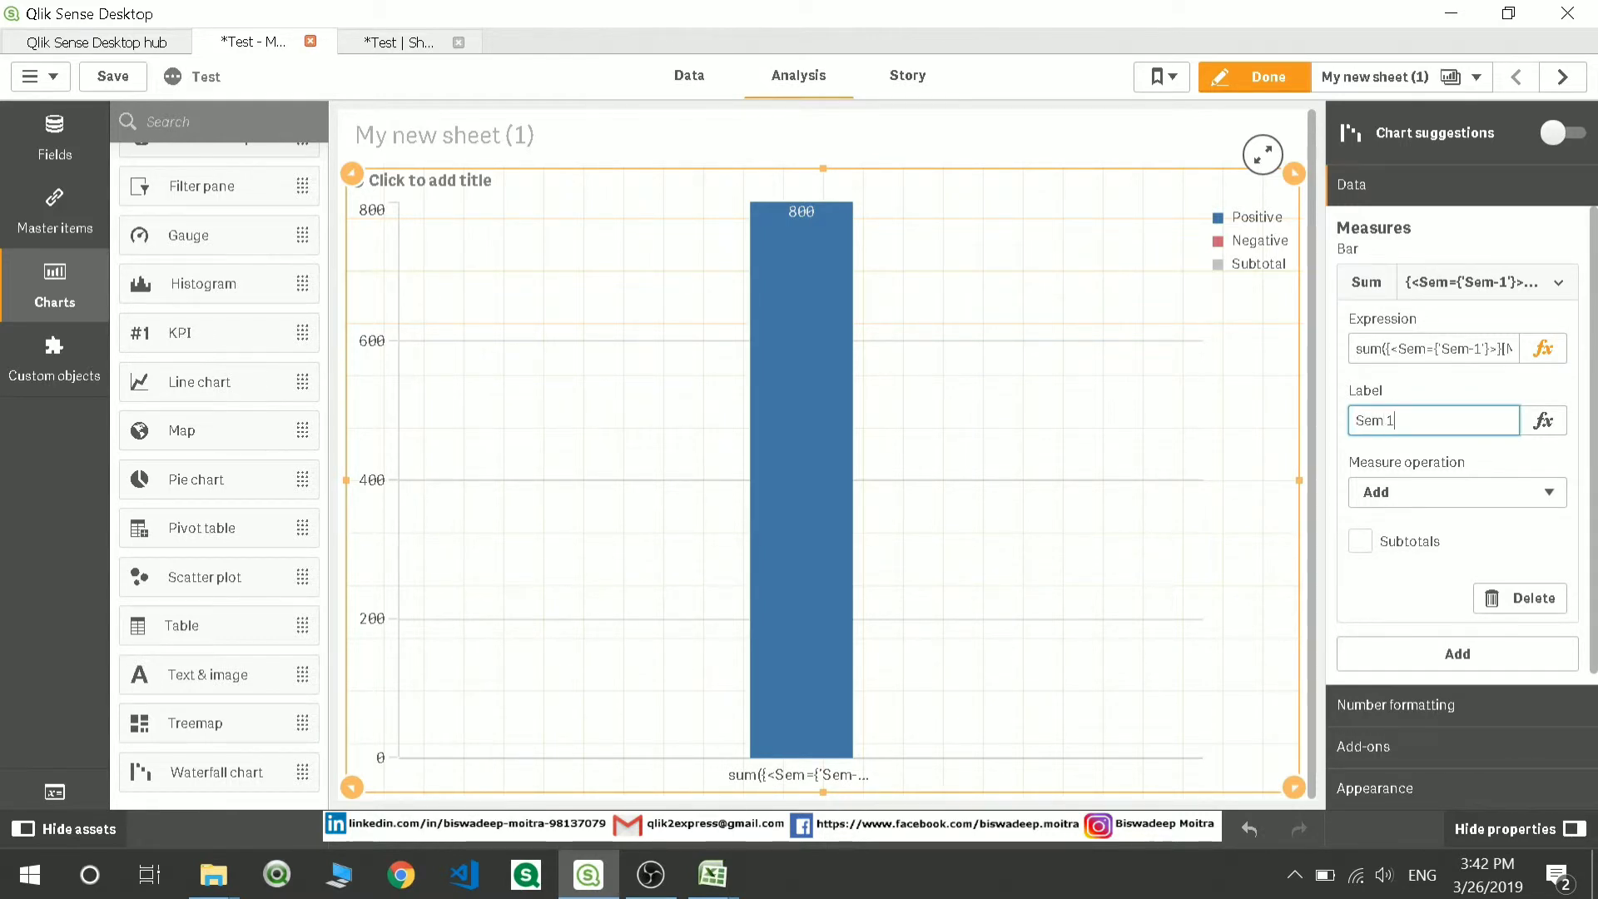
pyautogui.press('Return')
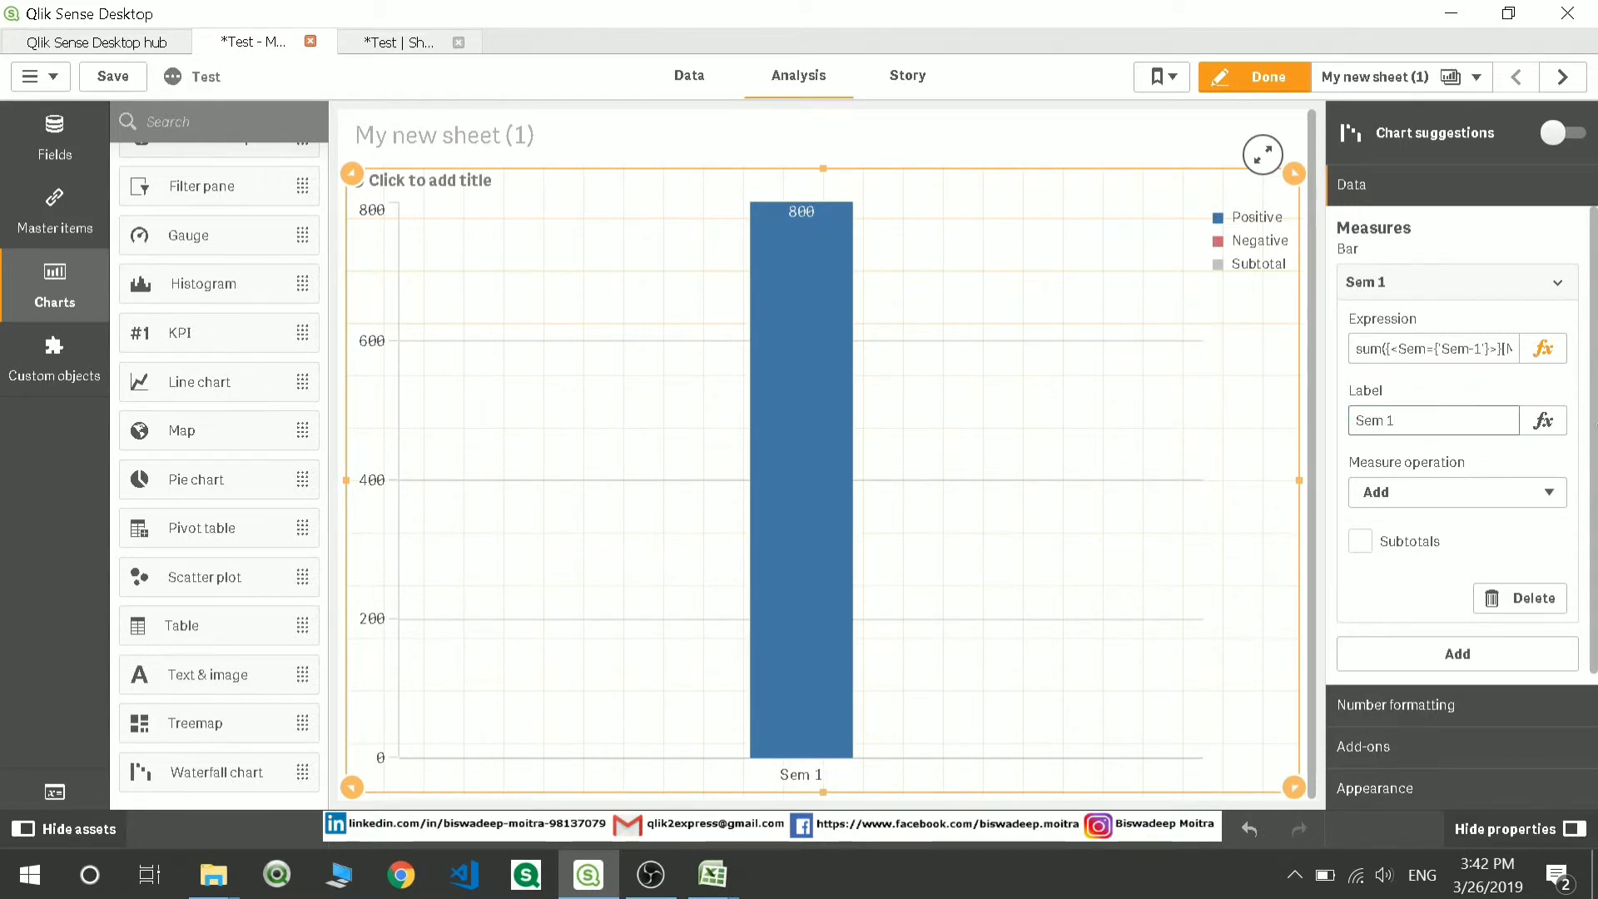
pyautogui.click(1384, 291)
pyautogui.click(1420, 330)
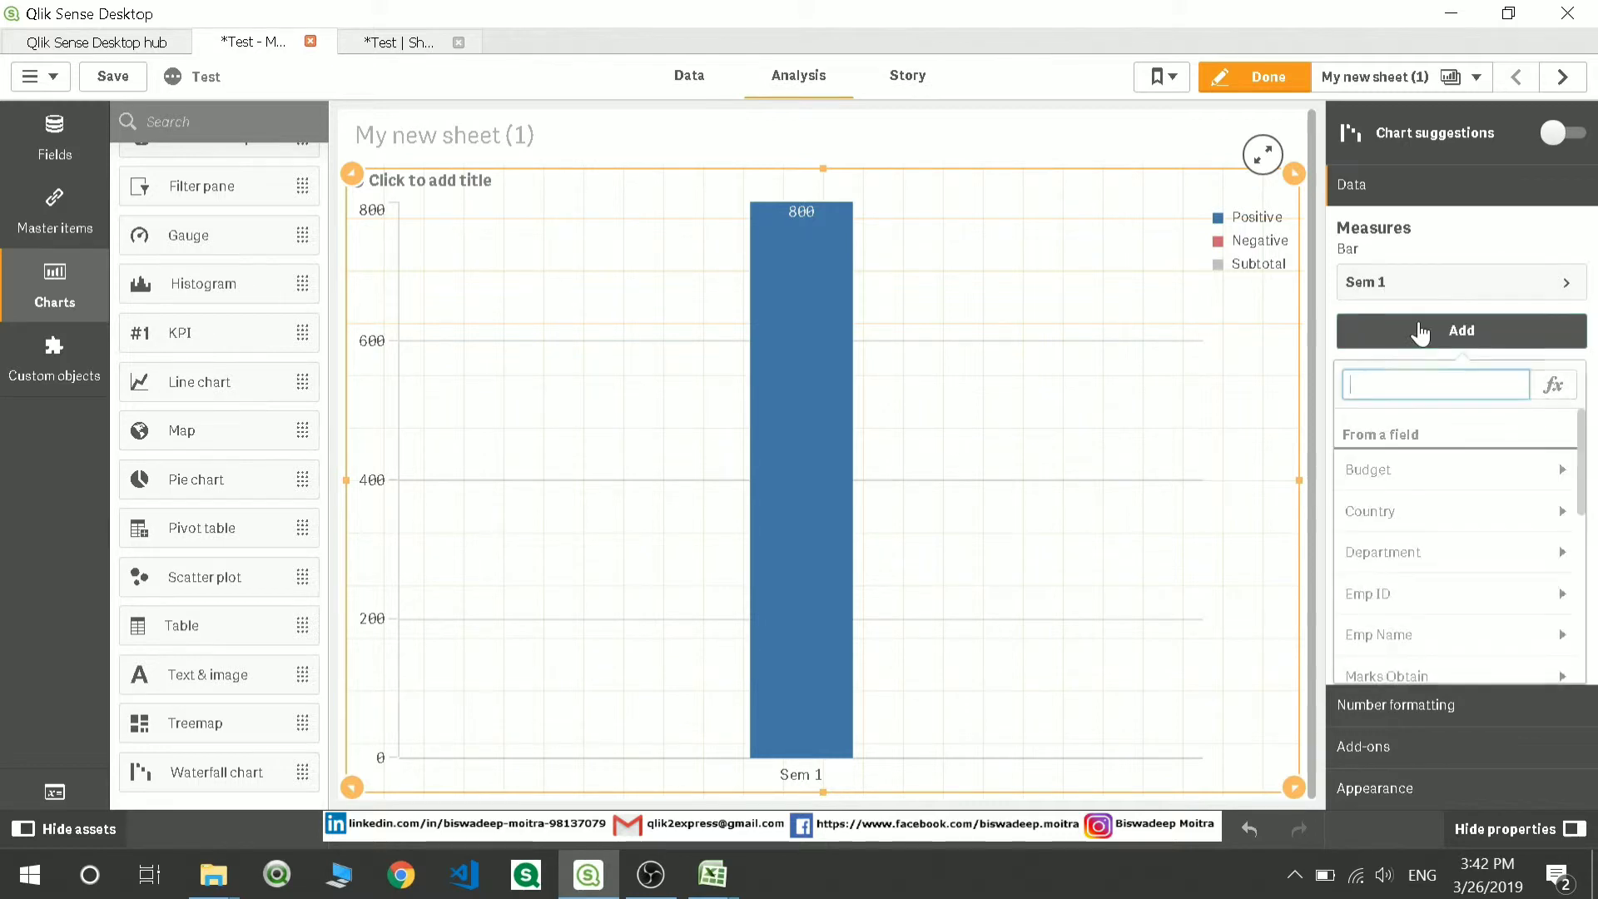
pyautogui.click(1563, 389)
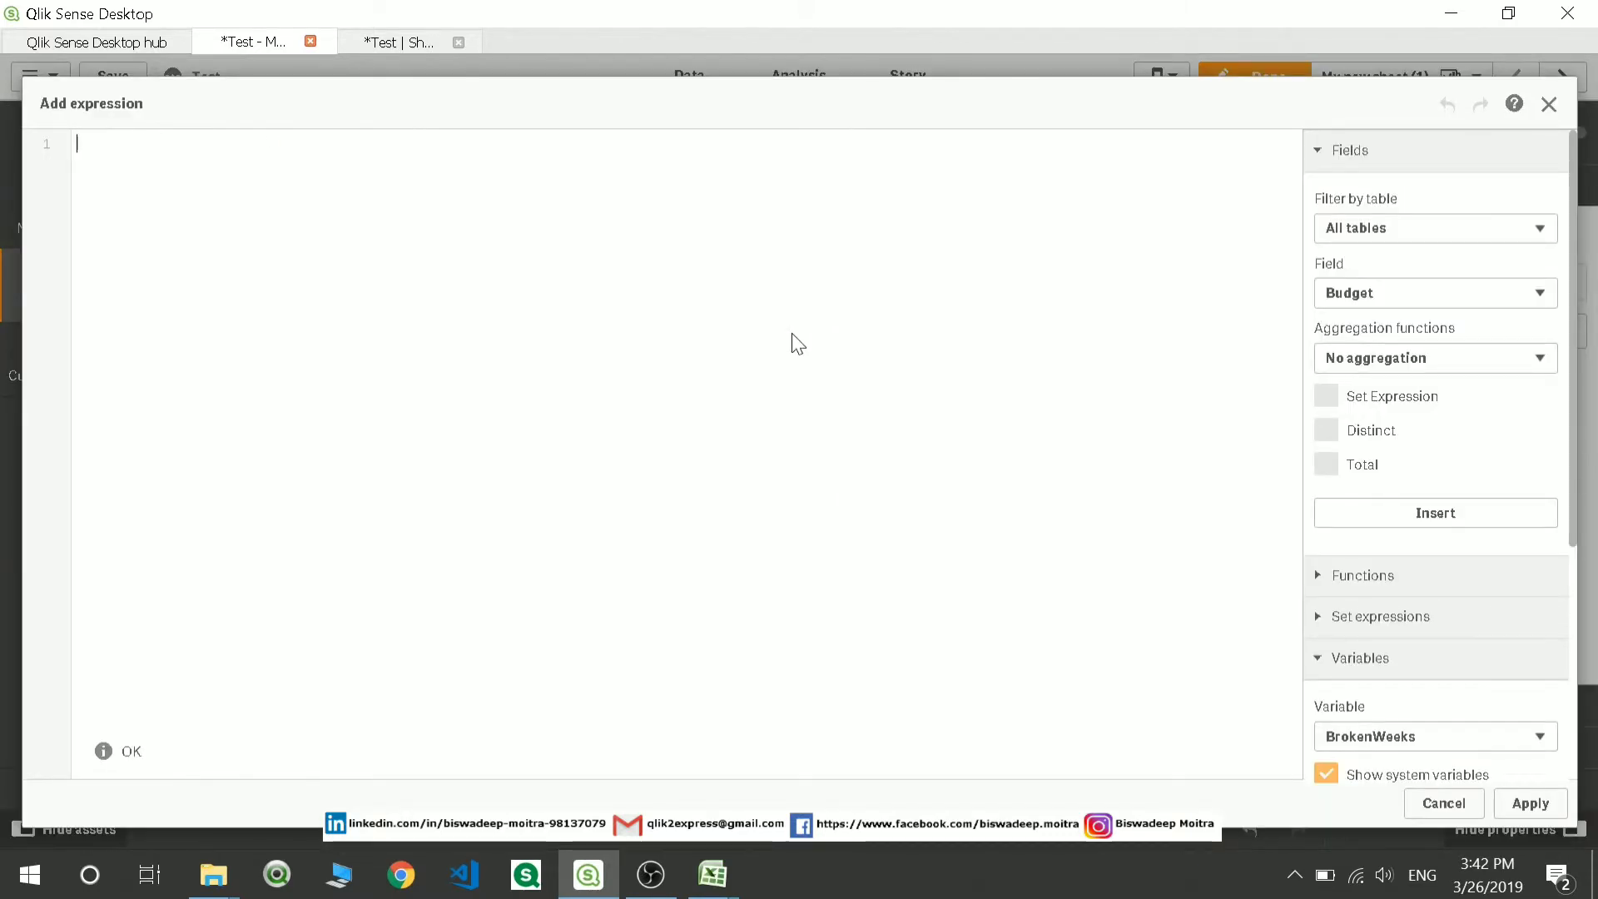
pyautogui.write('Marks Obtain, Total Marks, Sem 800,1000,Sem-1 600,1000,Sem-2 500,1000,Sem-3 850,1000,Sem-4 900,1000,Sem-5 400,1000,Sem-6 750,1000,Sem-7 805, 1000,Sem-8')
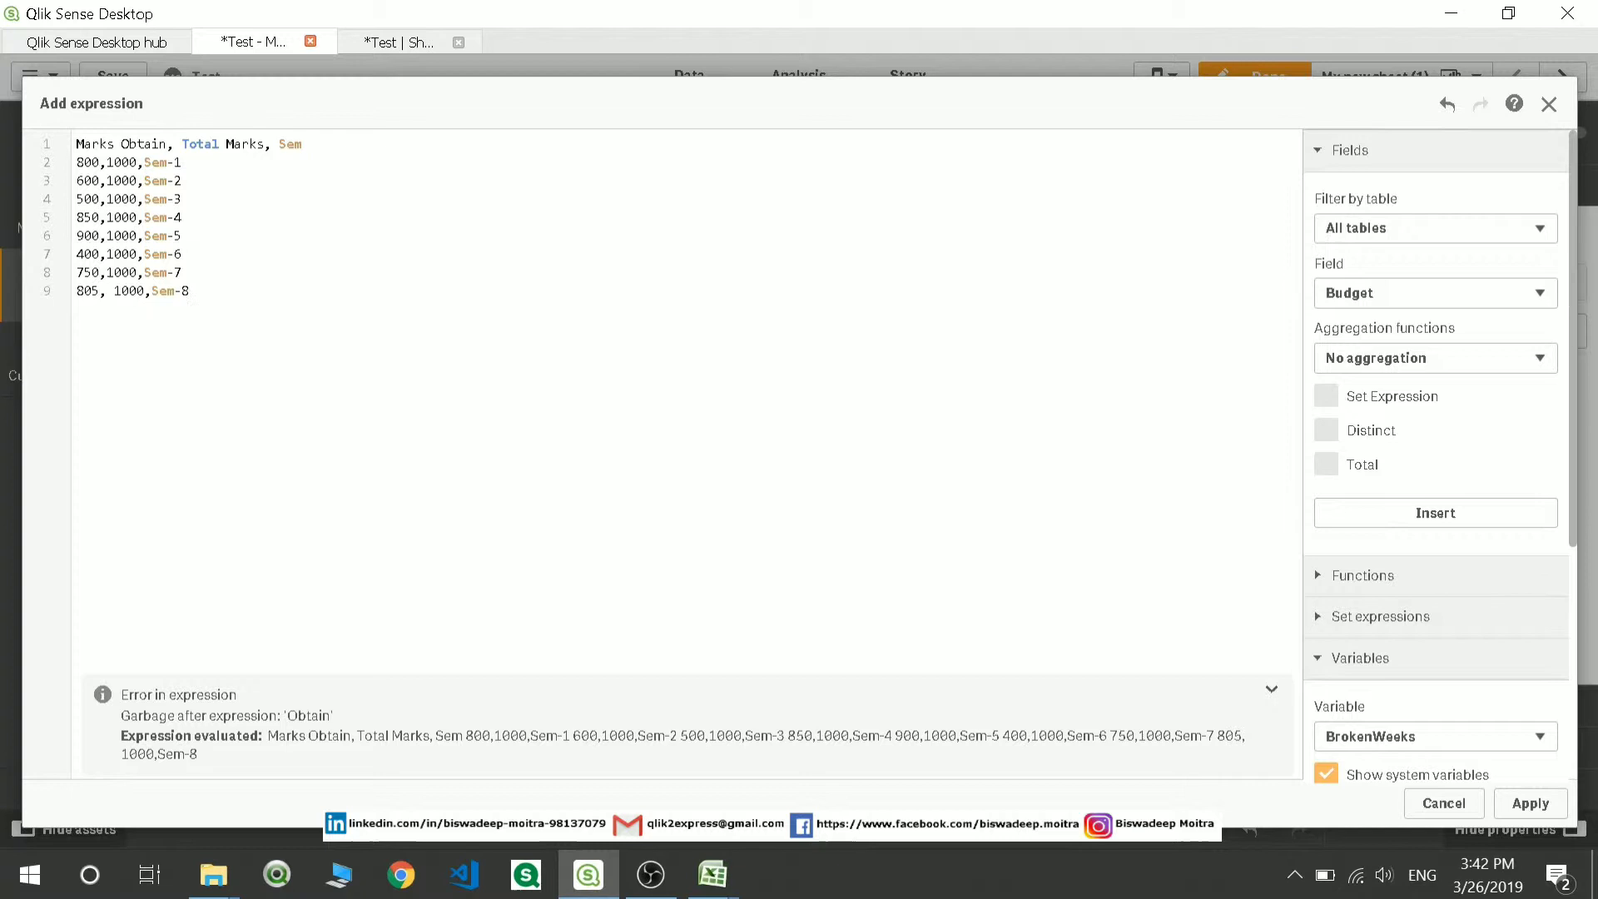
pyautogui.hotkey('ctrl', 'z')
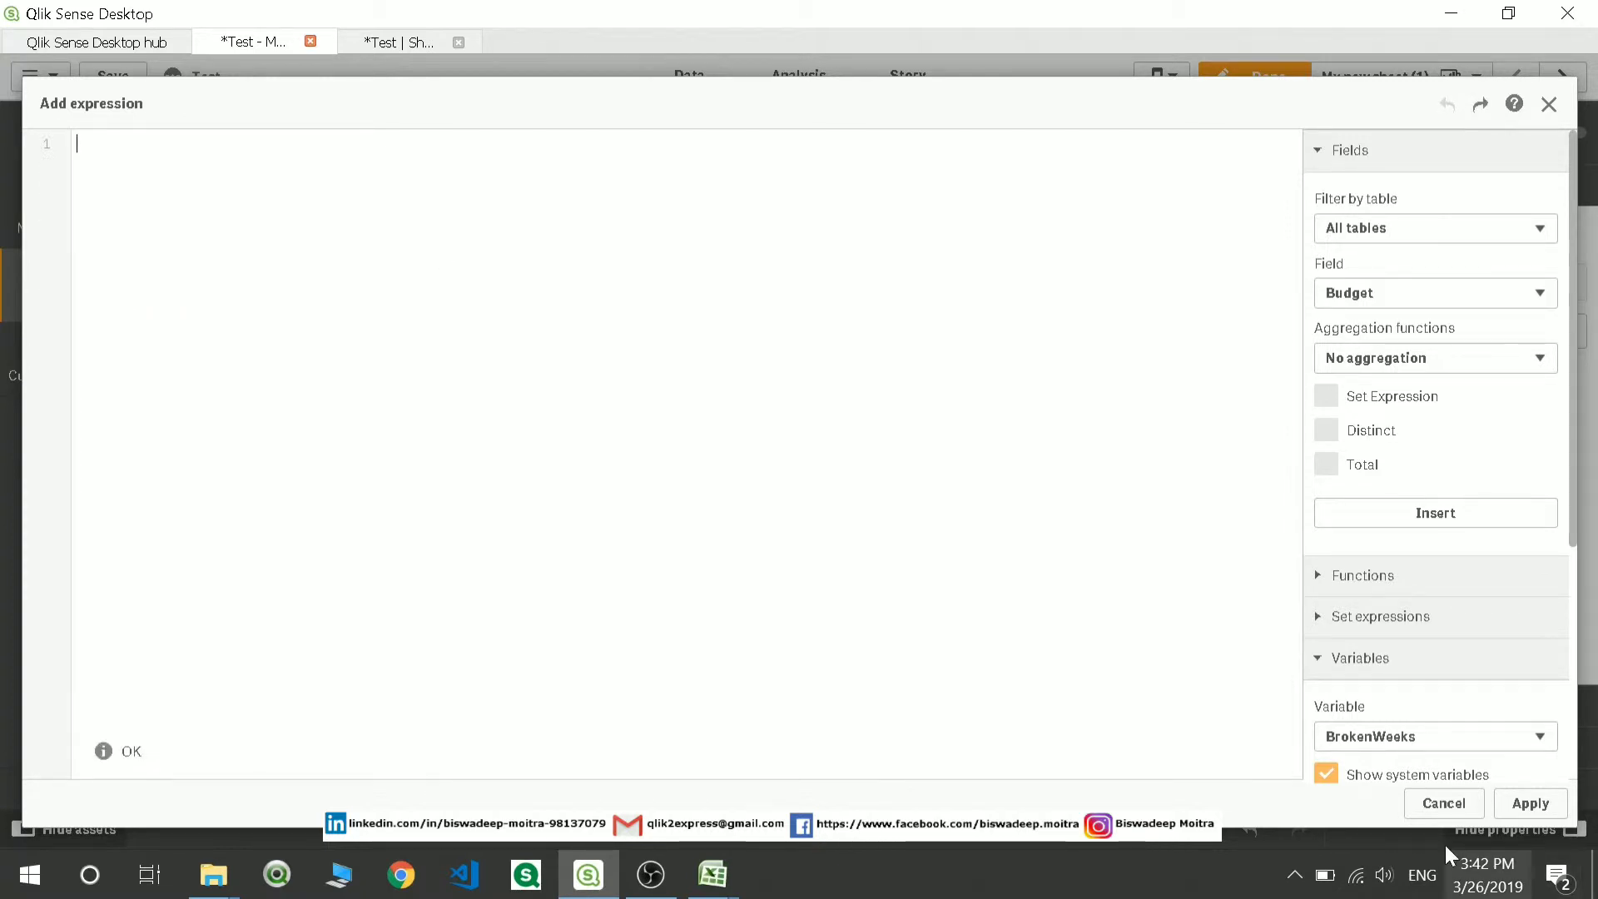
pyautogui.click(1443, 803)
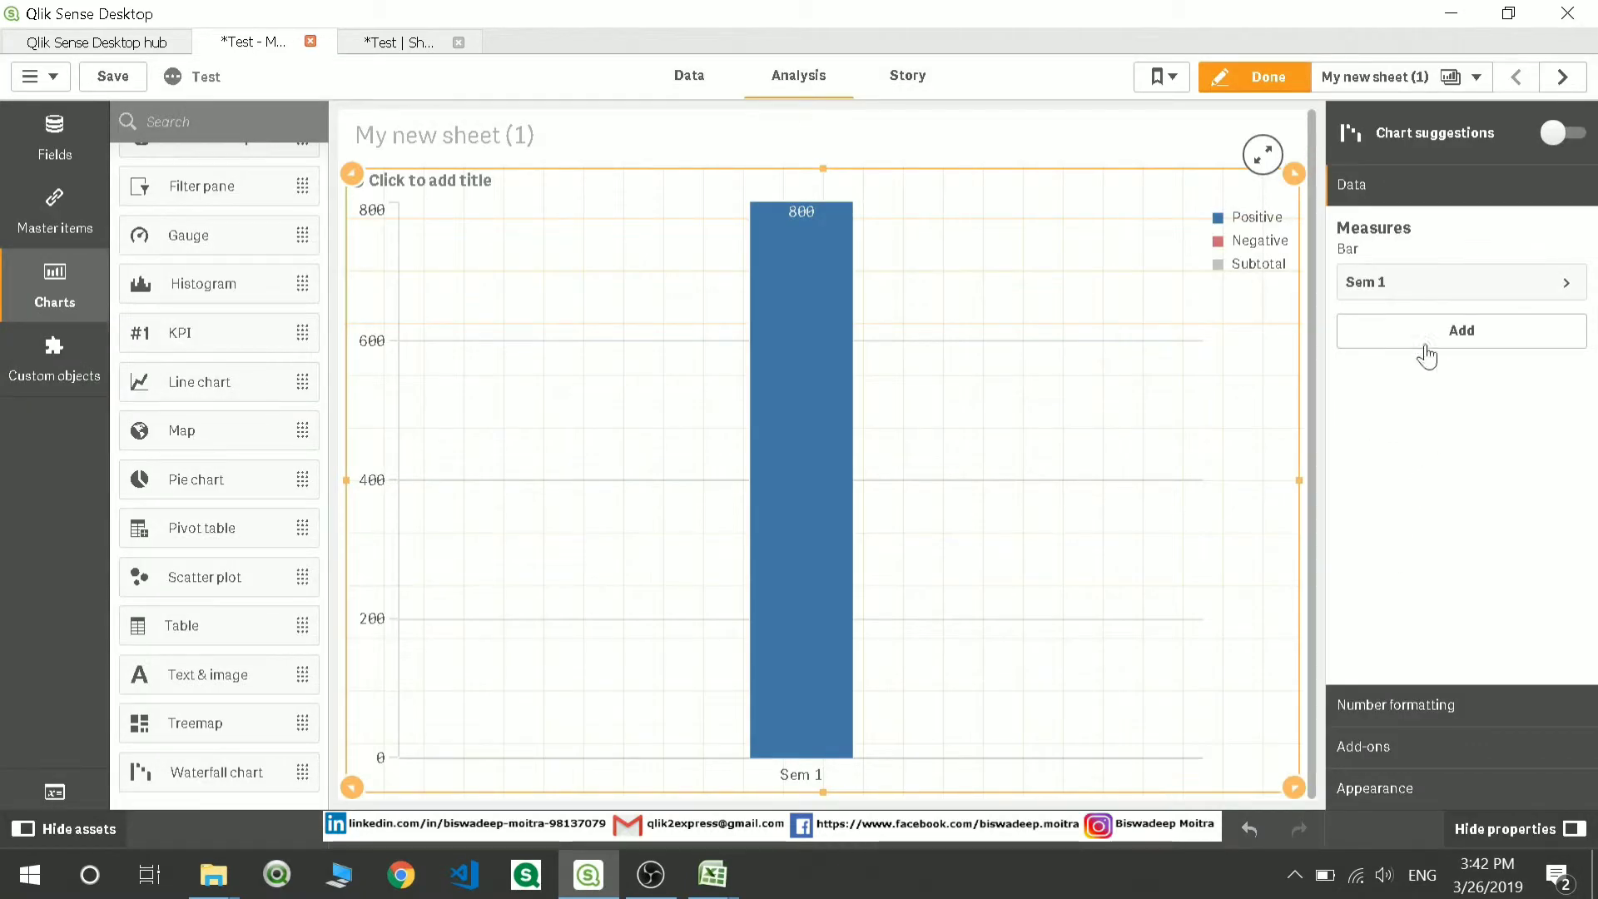
# - Copy the Sem 1 measure's expression
pyautogui.click(1423, 283)
pyautogui.click(1432, 348)
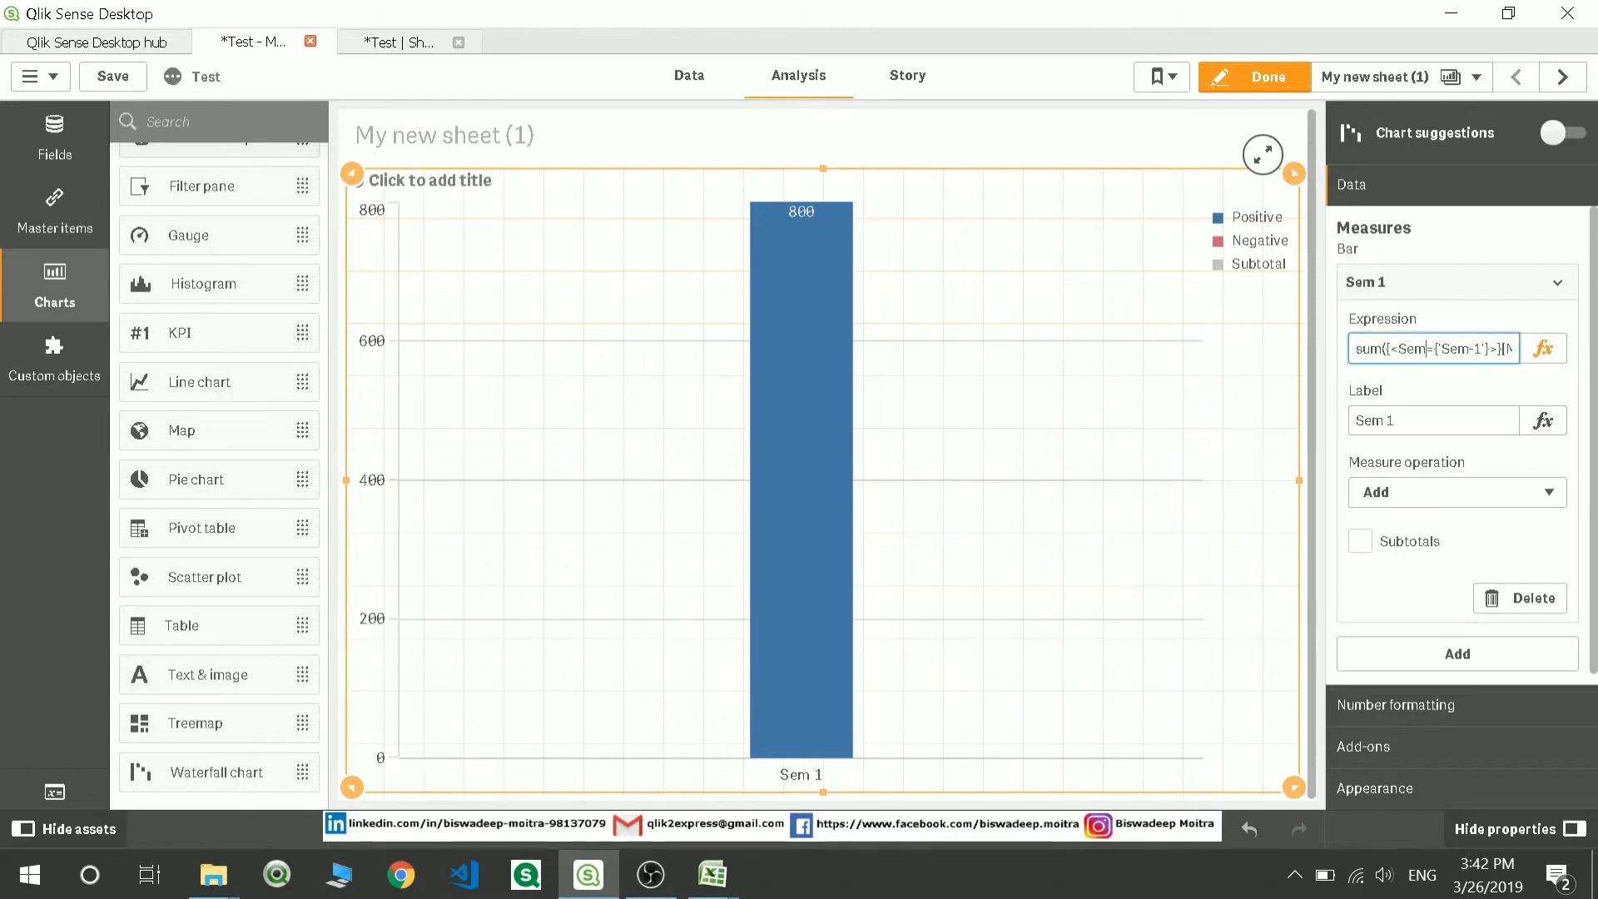
pyautogui.hotkey('ctrl', 'a')
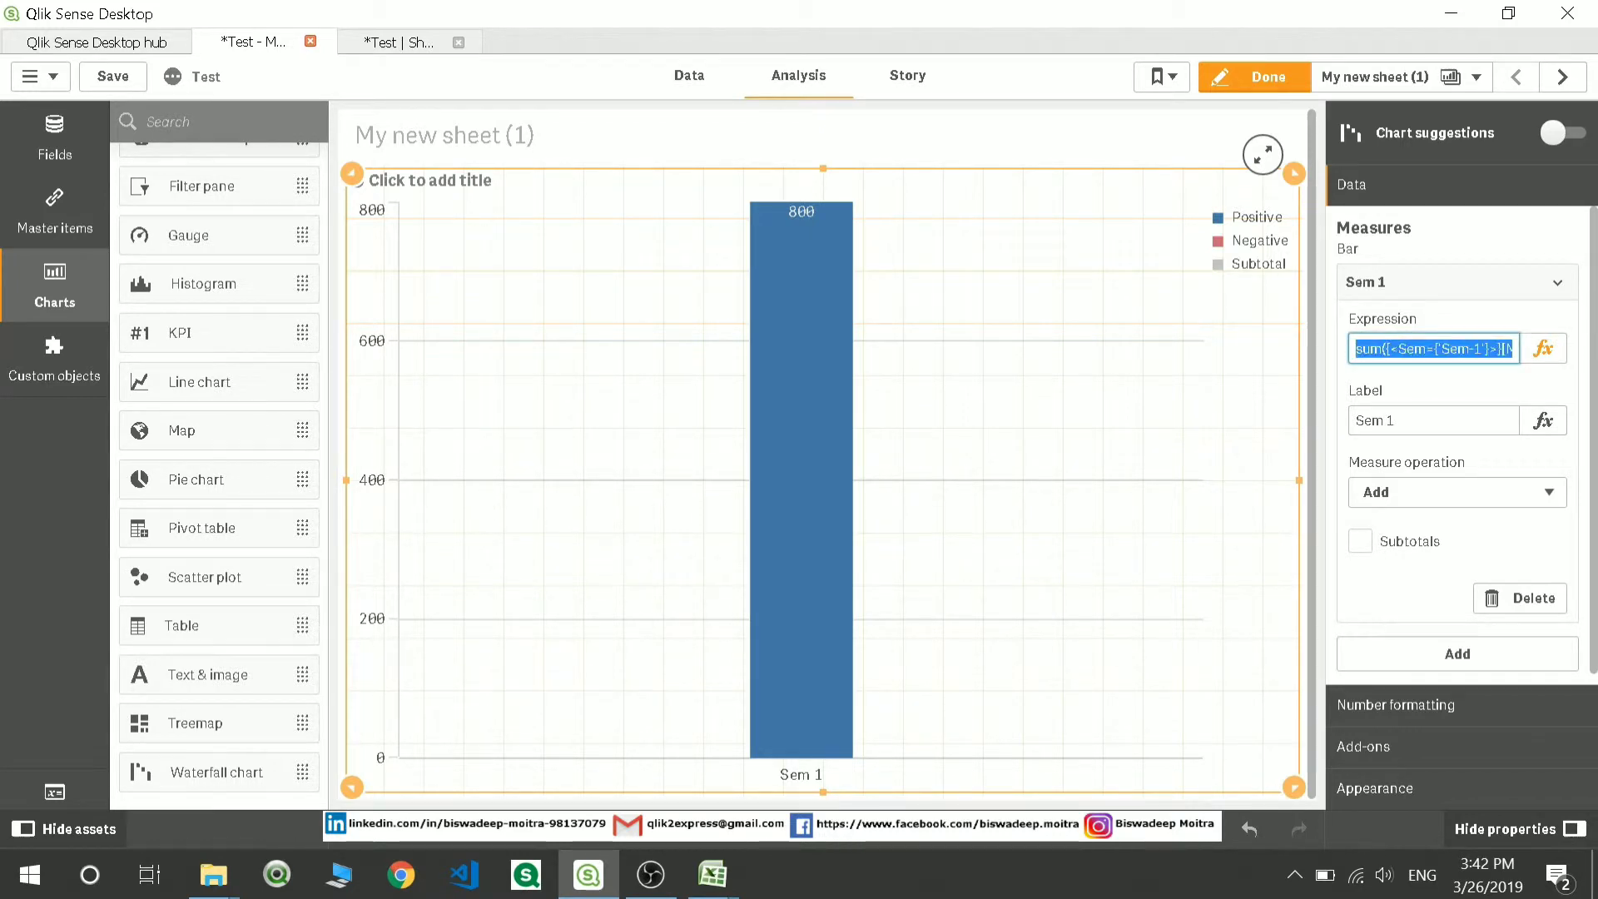
pyautogui.click(1423, 285)
# - Add a second measure: Sem-2 minus Sem-1 Marks Obtain sums, giving -200
pyautogui.click(1450, 333)
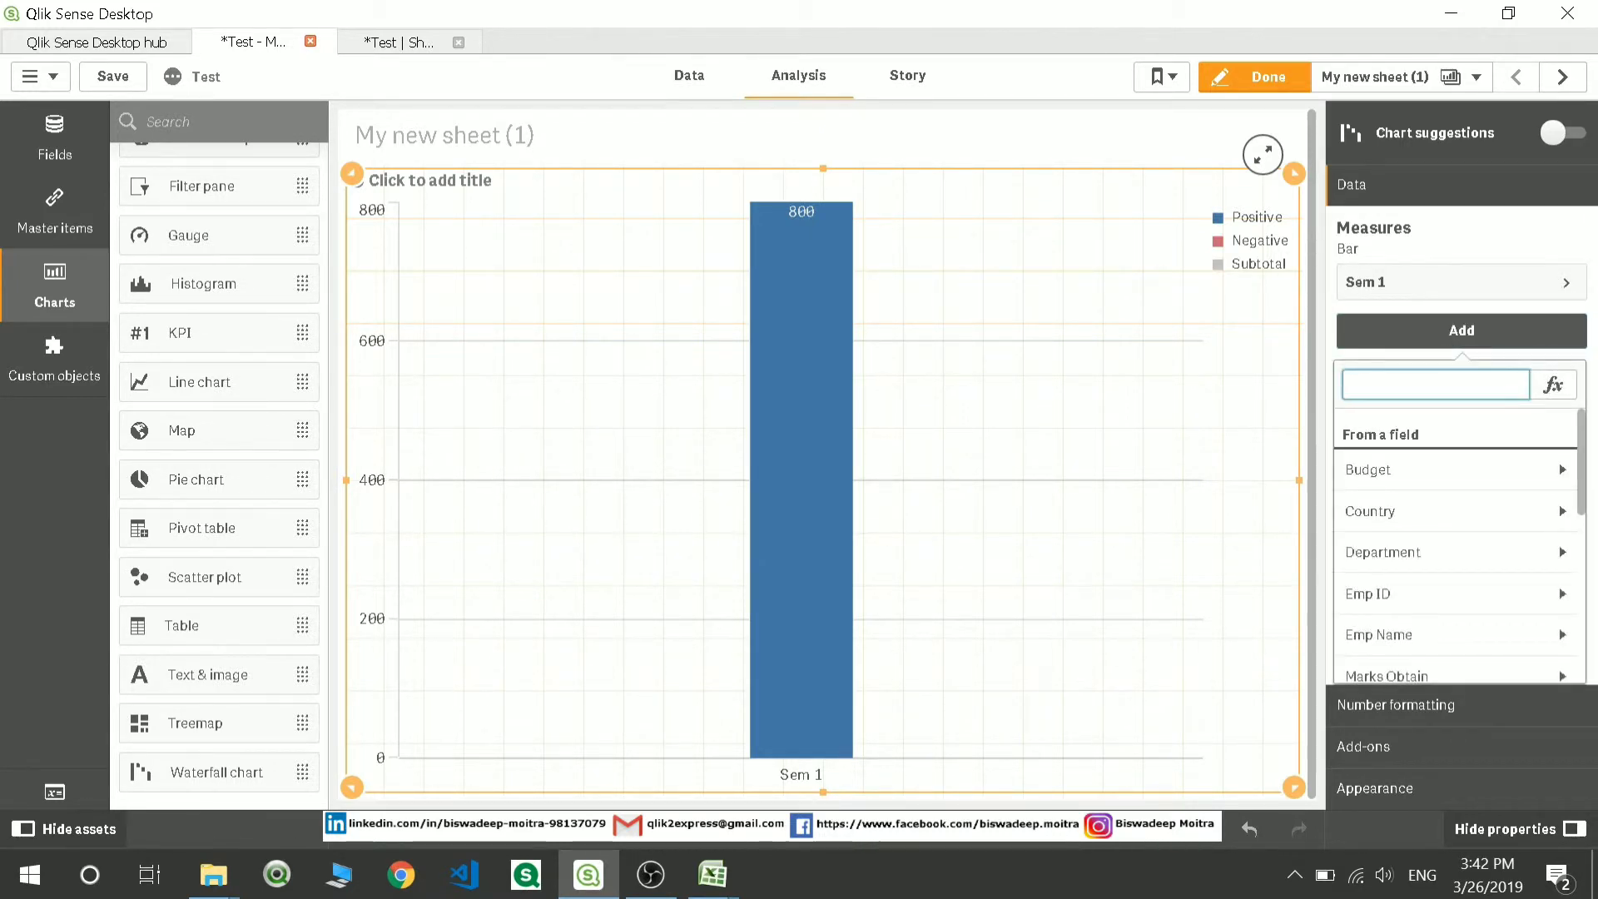
pyautogui.click(1553, 384)
pyautogui.write("sum({<Sem={'Sem-1'}>}[Marks Obtain])")
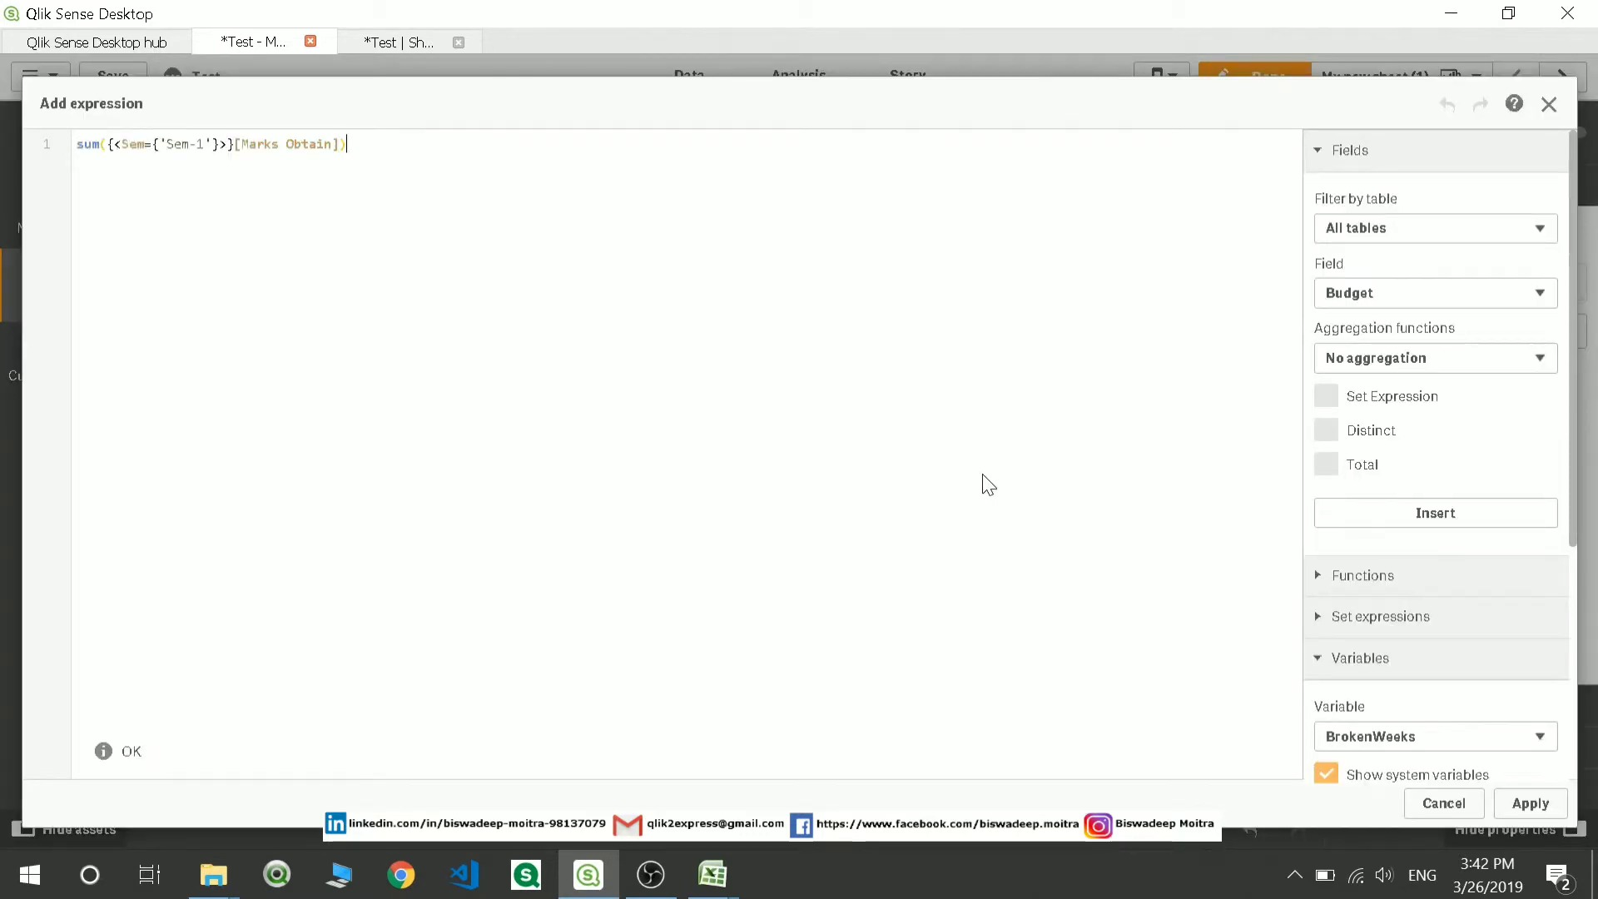
pyautogui.click(203, 144)
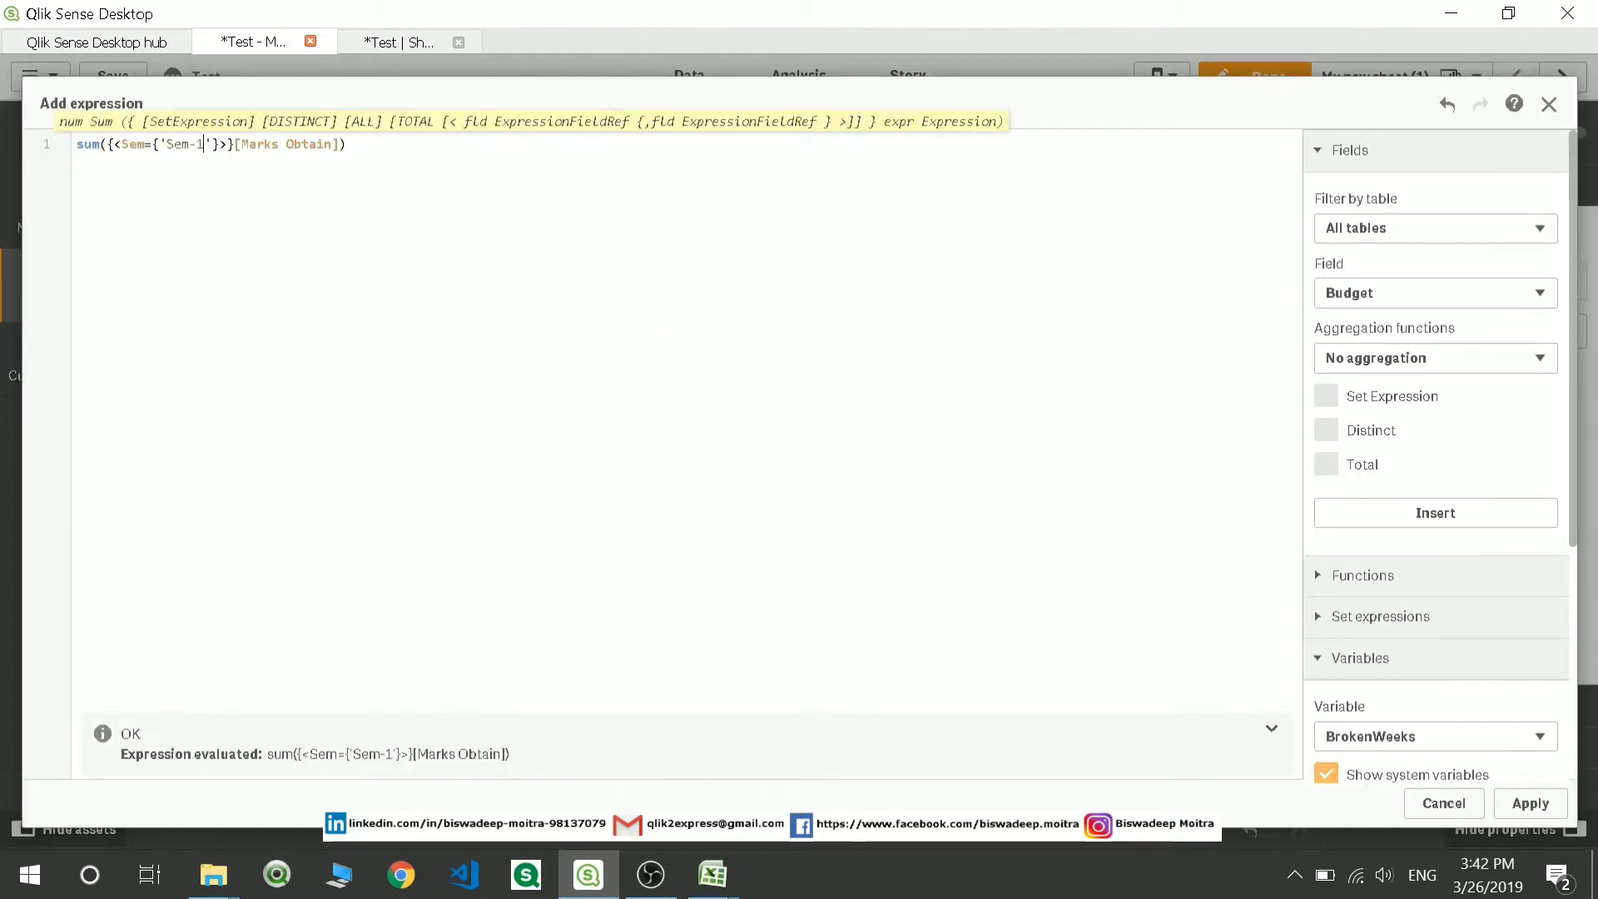
pyautogui.press('BackSpace')
pyautogui.write('2')
pyautogui.click(347, 144)
pyautogui.write("-sum({<Sem={'Sem-1'}>}[Marks Obtain])")
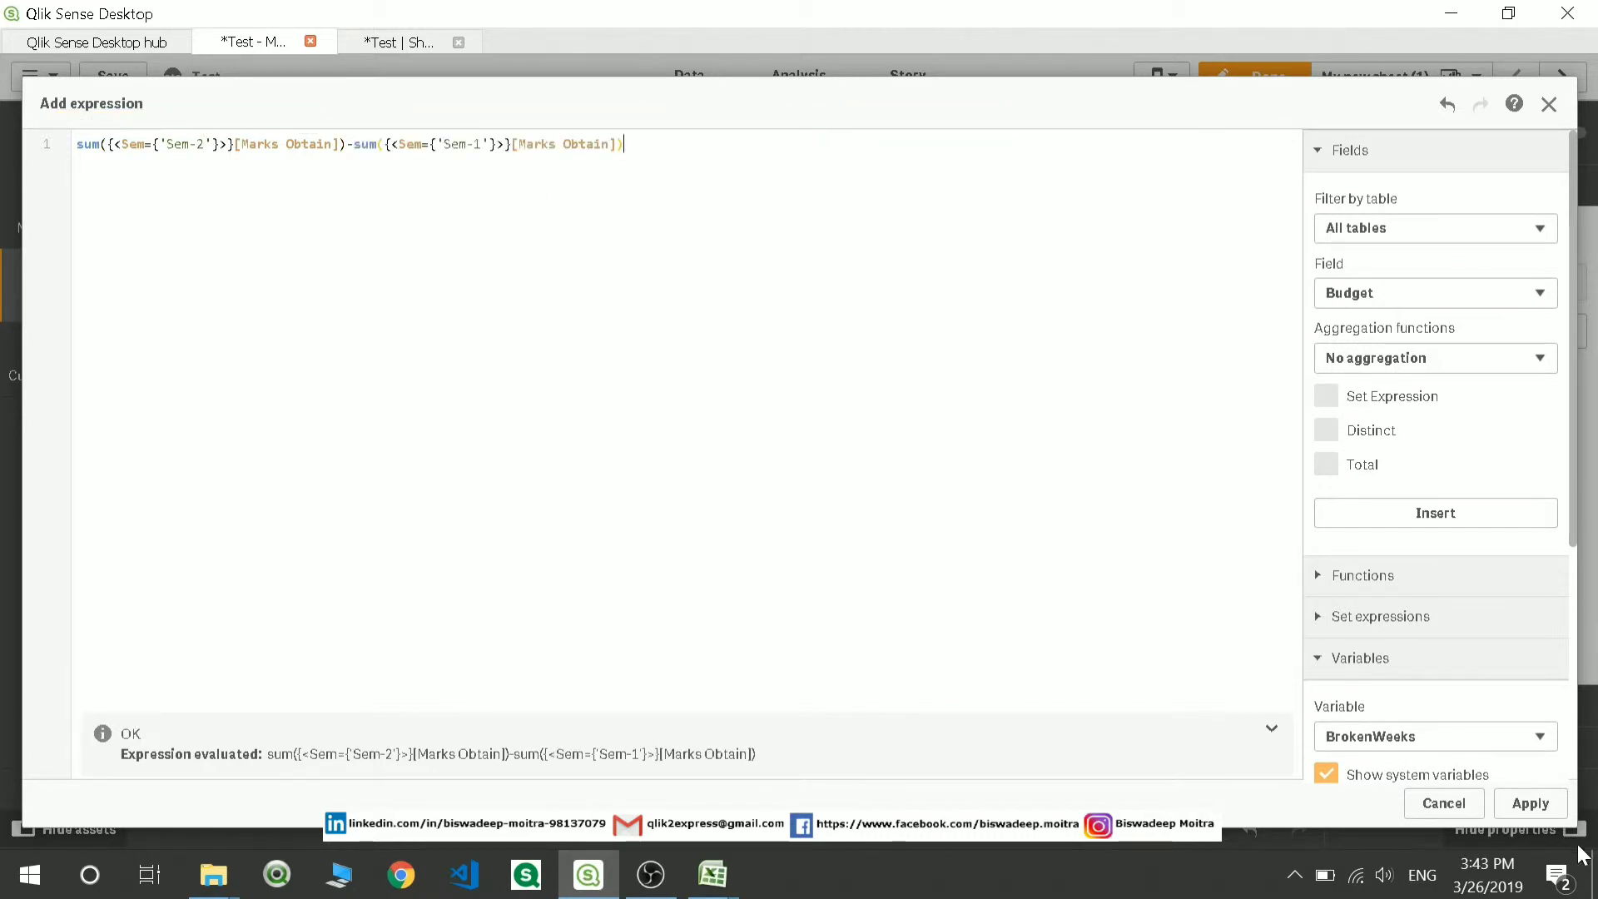
pyautogui.click(1530, 804)
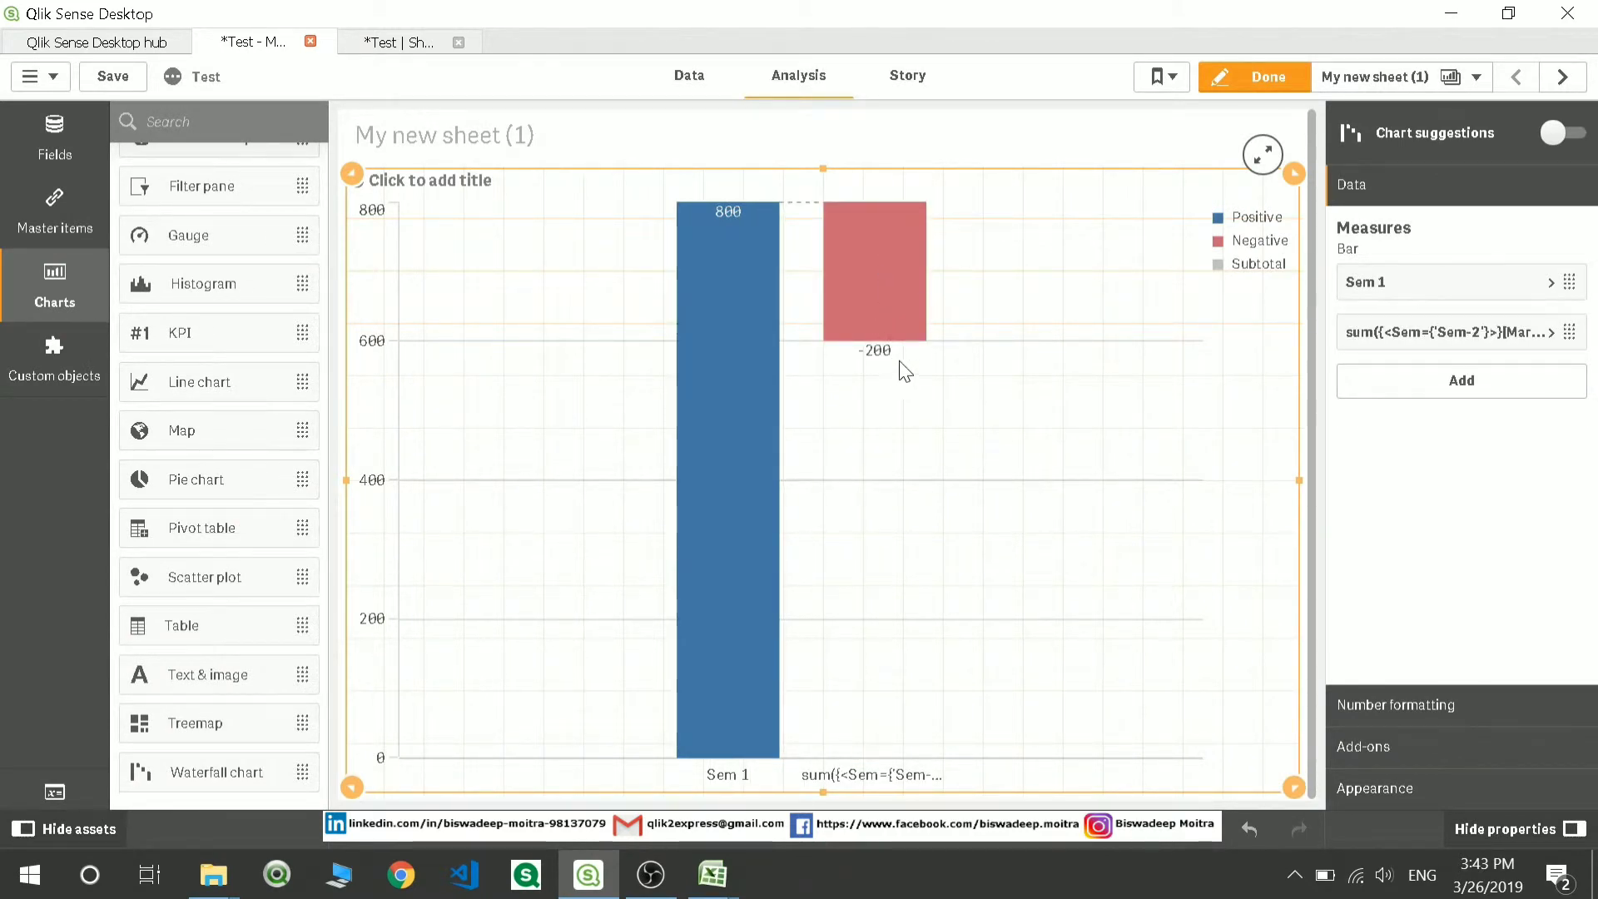
# - Label the second measure Sem 2
pyautogui.click(1398, 348)
pyautogui.click(1415, 469)
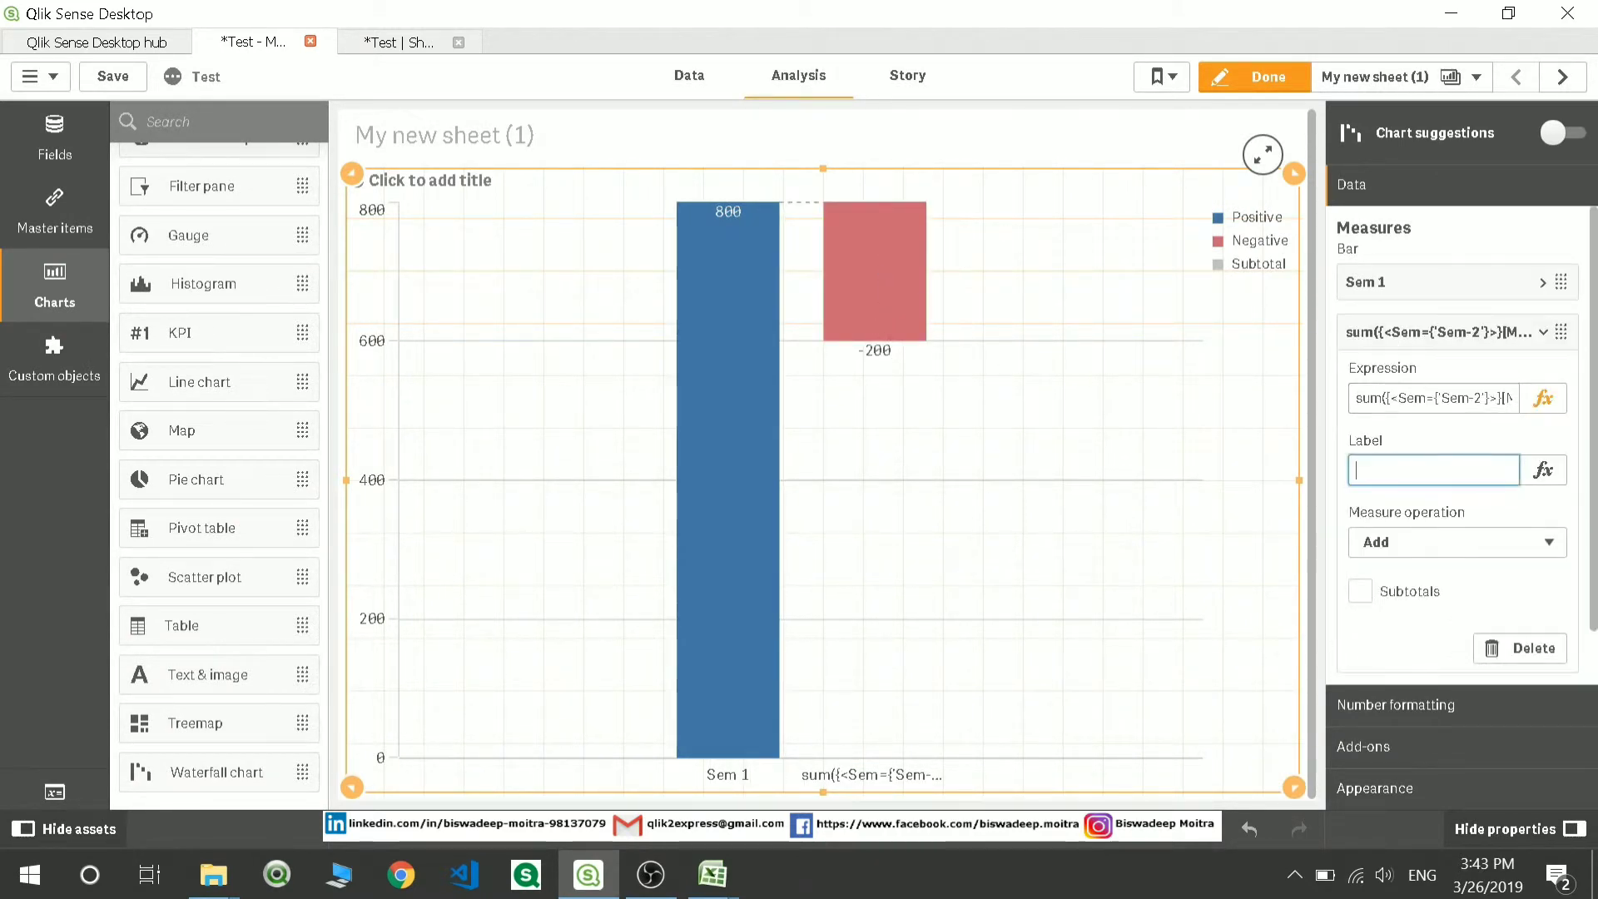
pyautogui.write('Sem-')
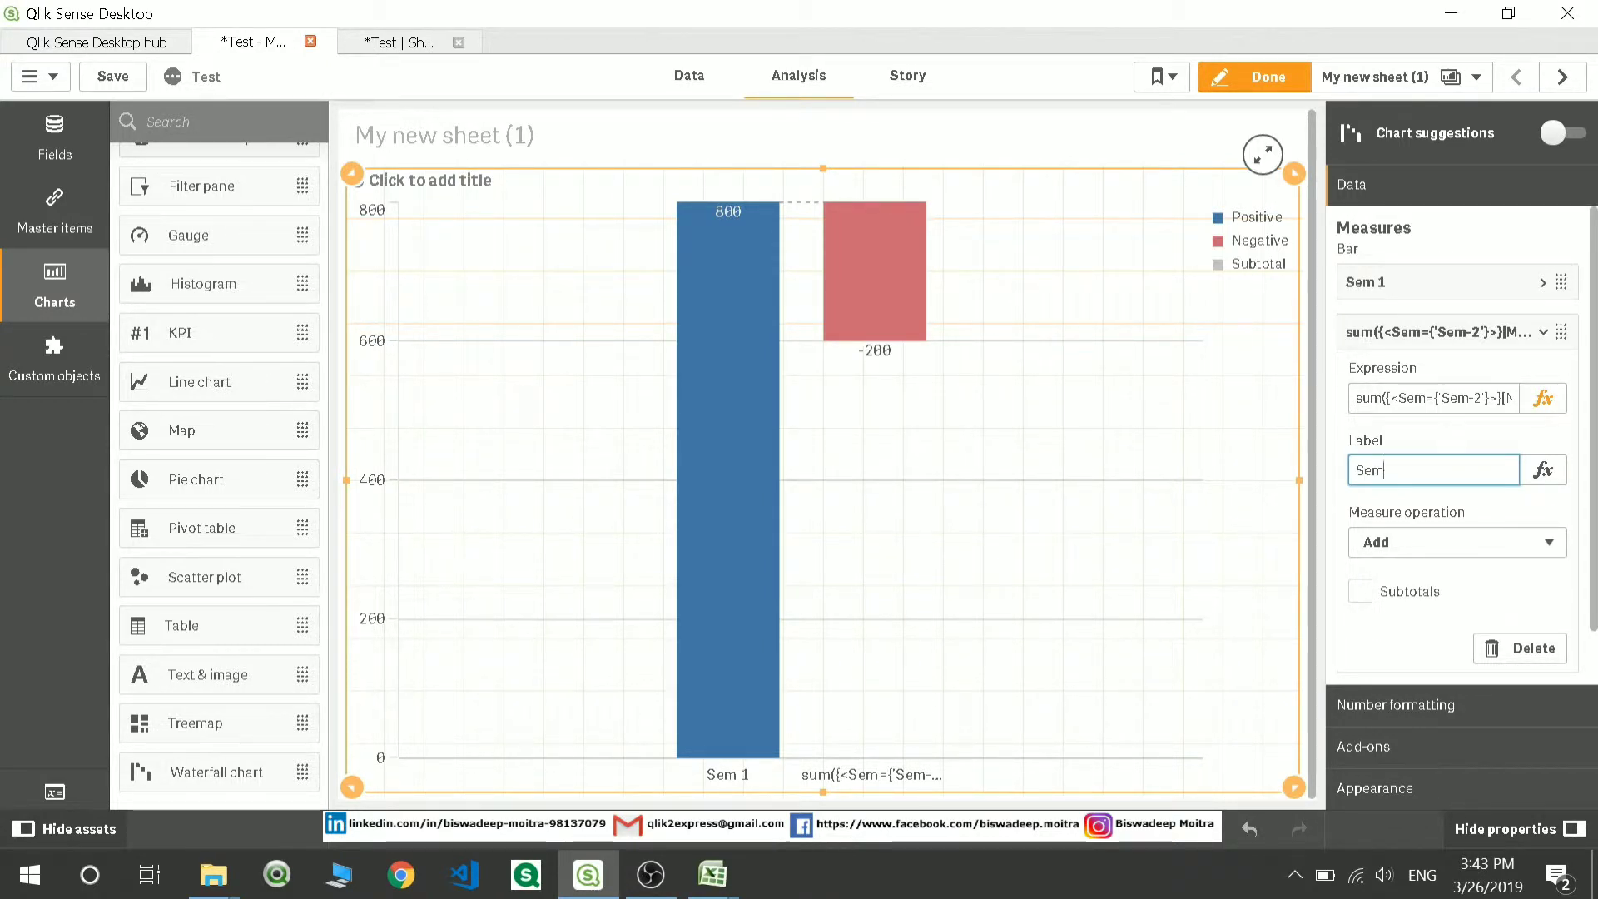
pyautogui.write('2')
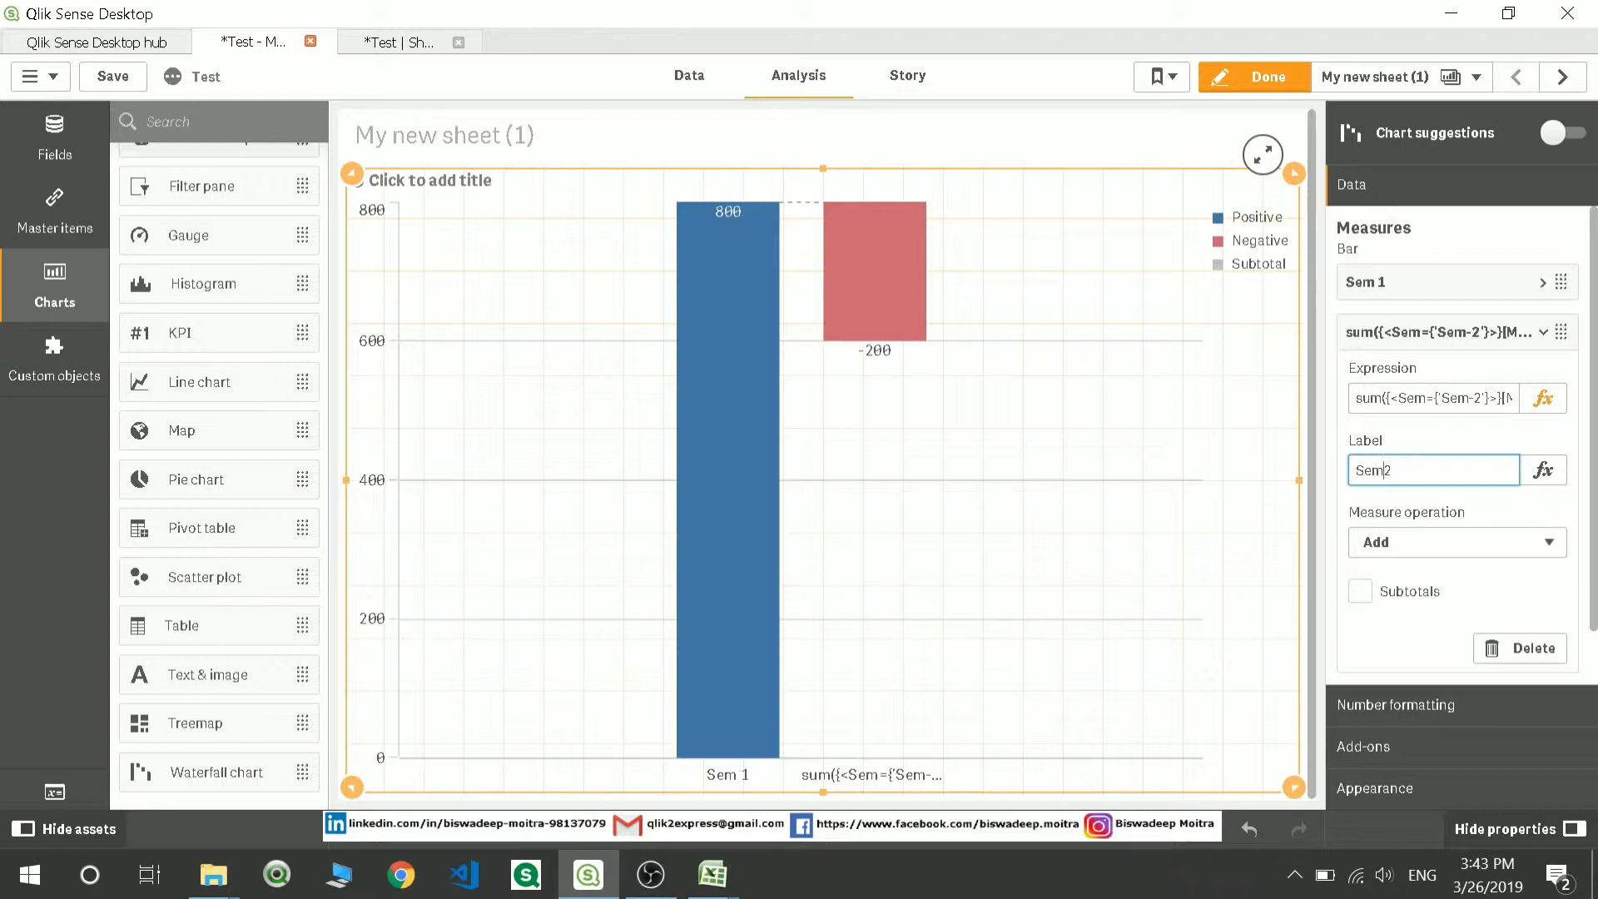
pyautogui.click(1386, 470)
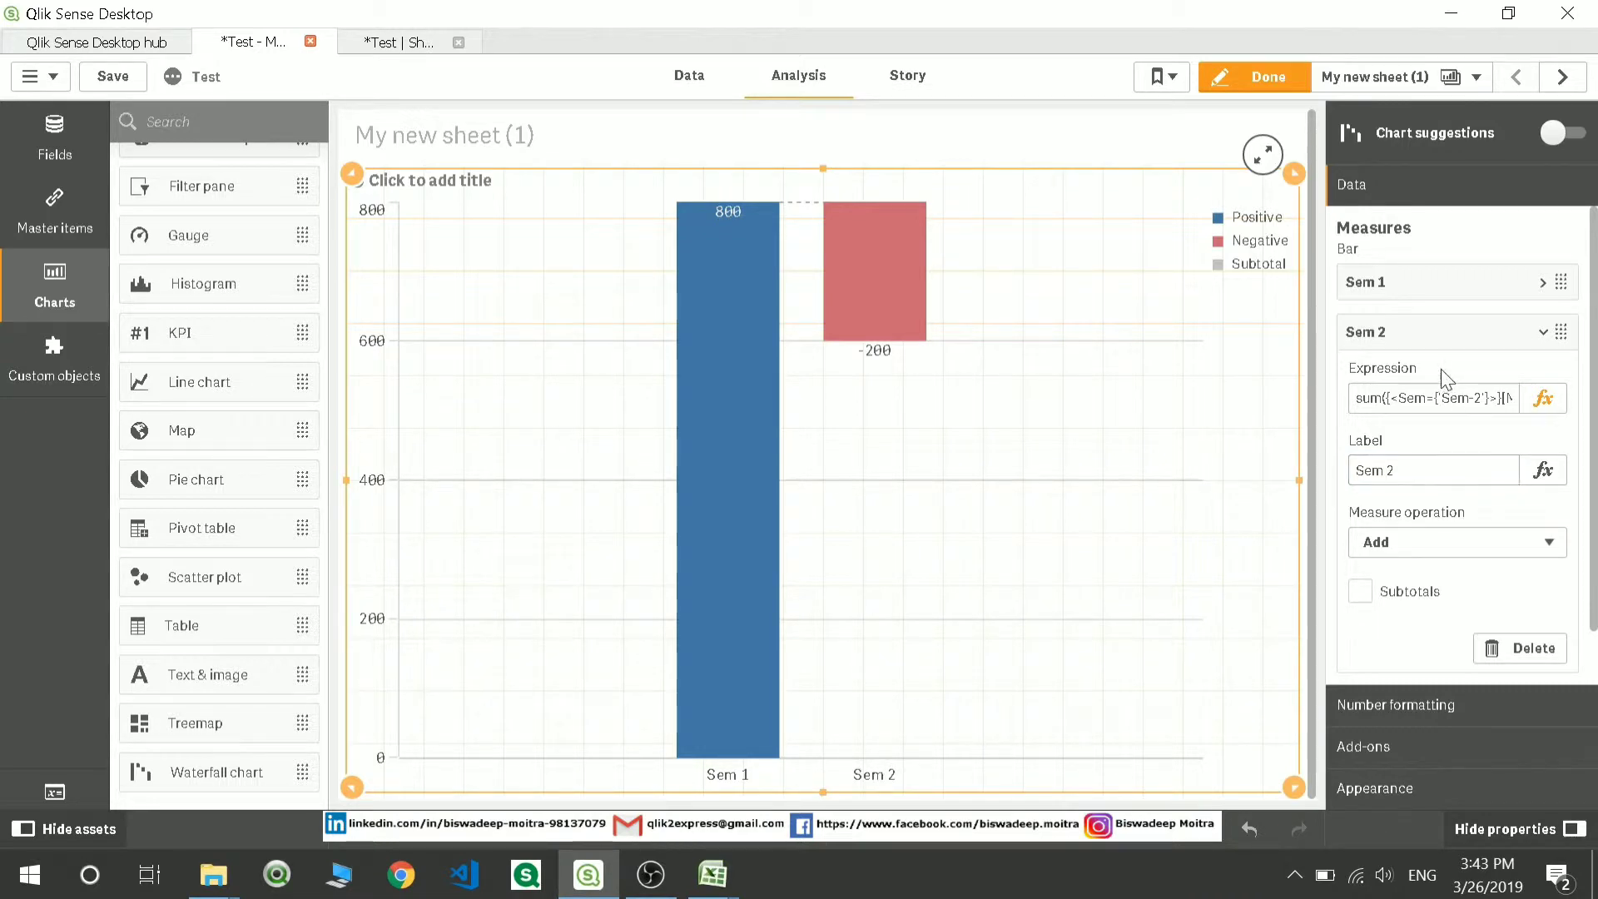
# - Add a third measure: Sem-3 minus Sem-2 Marks Obtain sums, giving -100
pyautogui.click(1431, 333)
pyautogui.click(1421, 379)
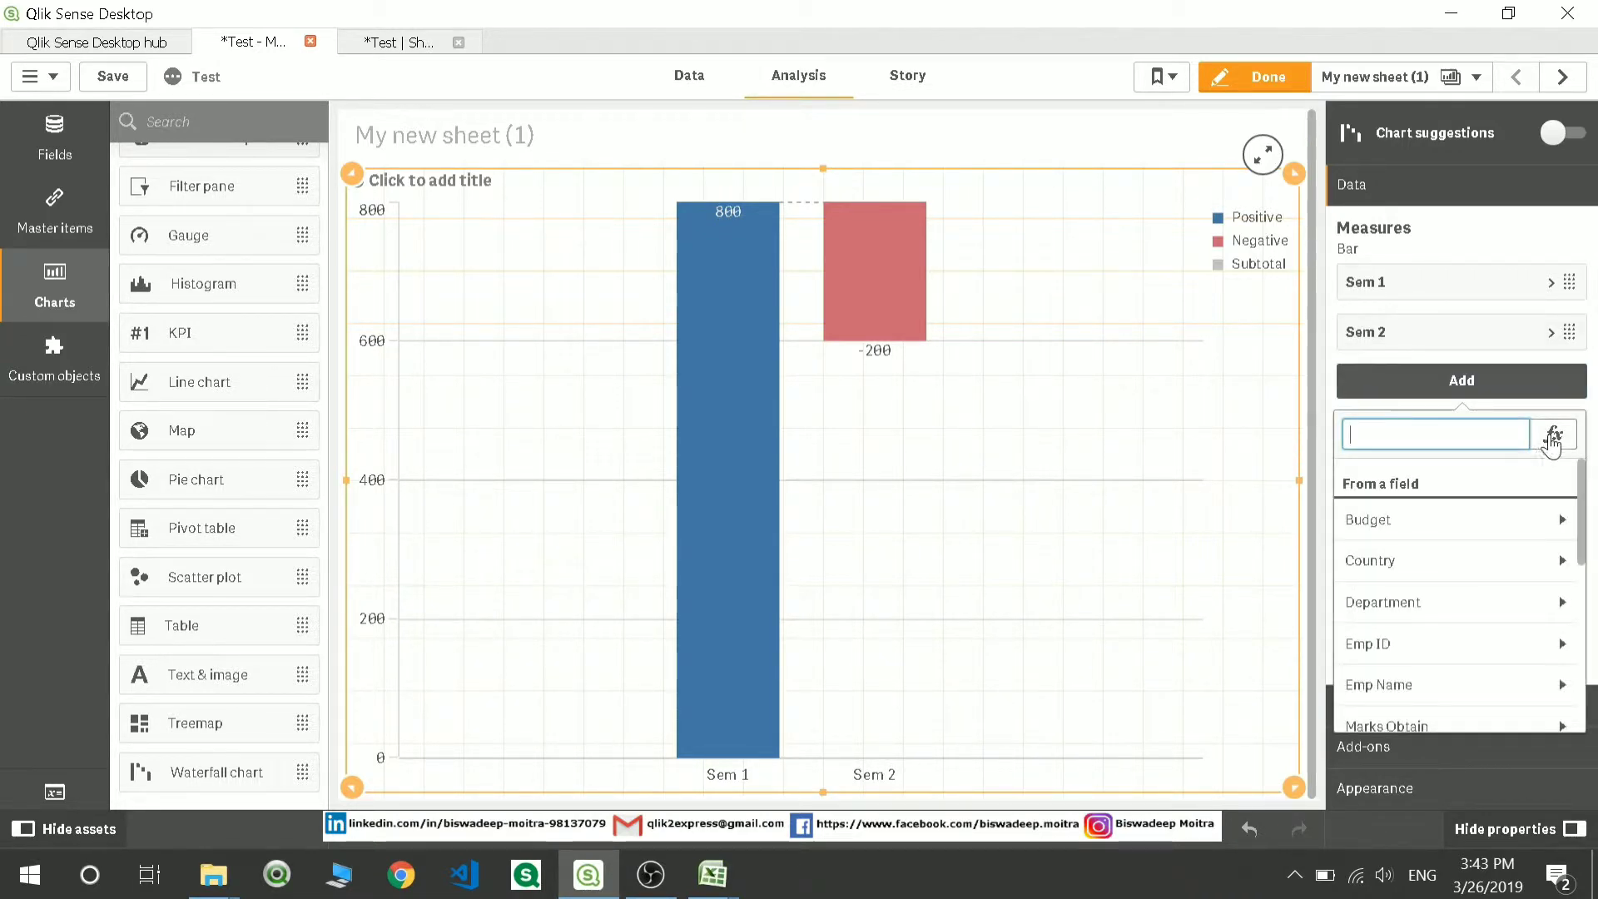
pyautogui.click(1553, 434)
pyautogui.write("sum({<Sem={'Sem-1'}>}[Marks Obtain])")
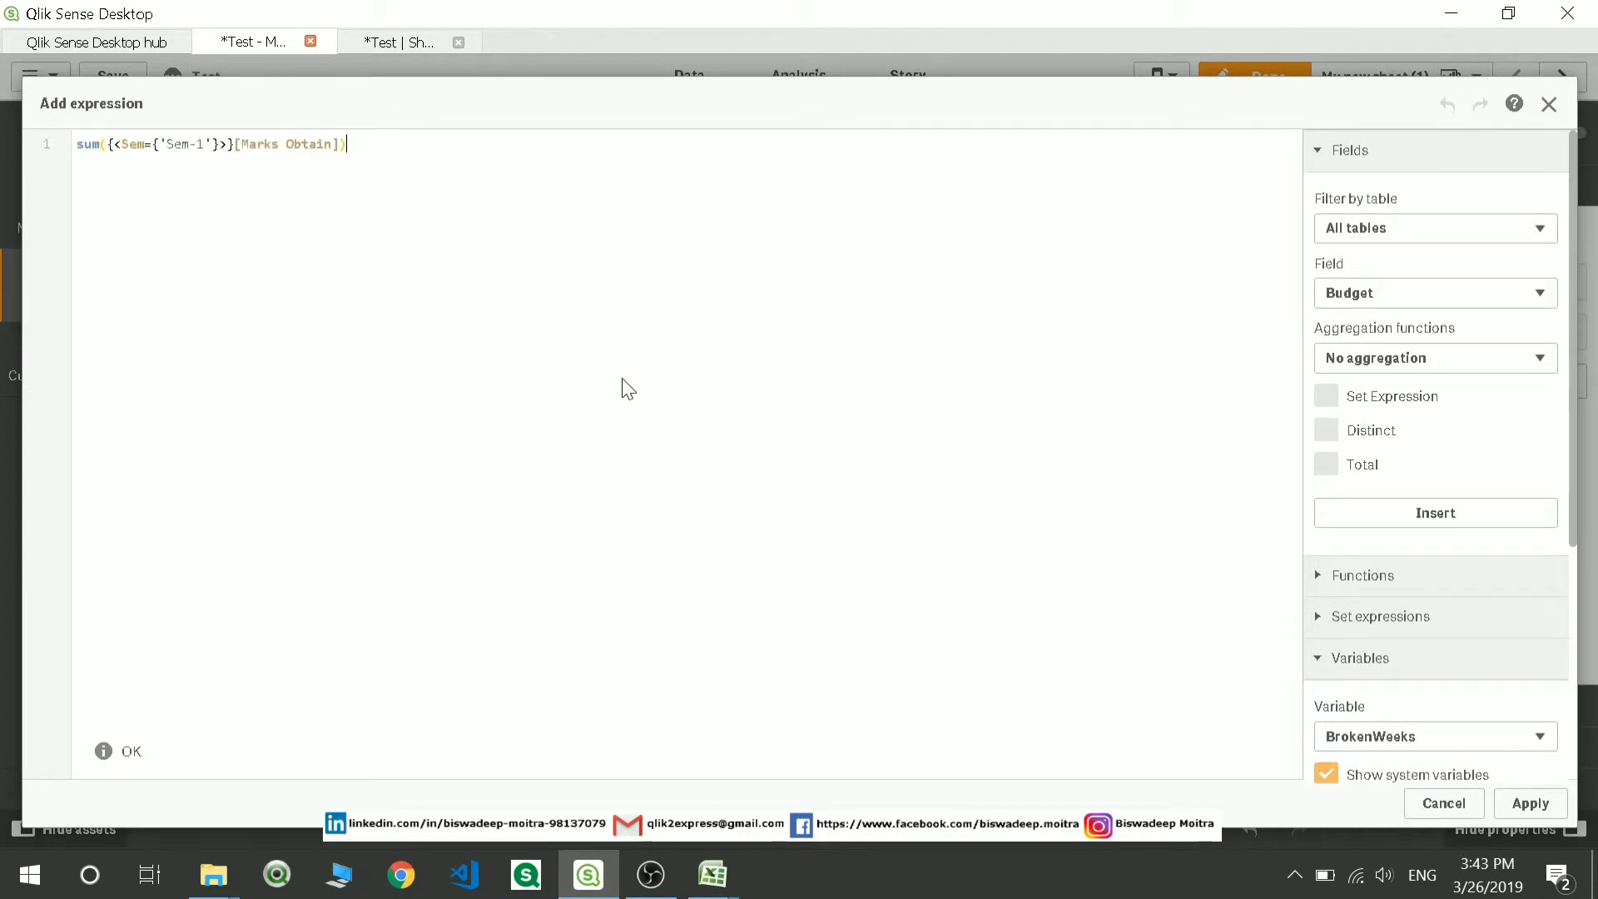
pyautogui.click(203, 144)
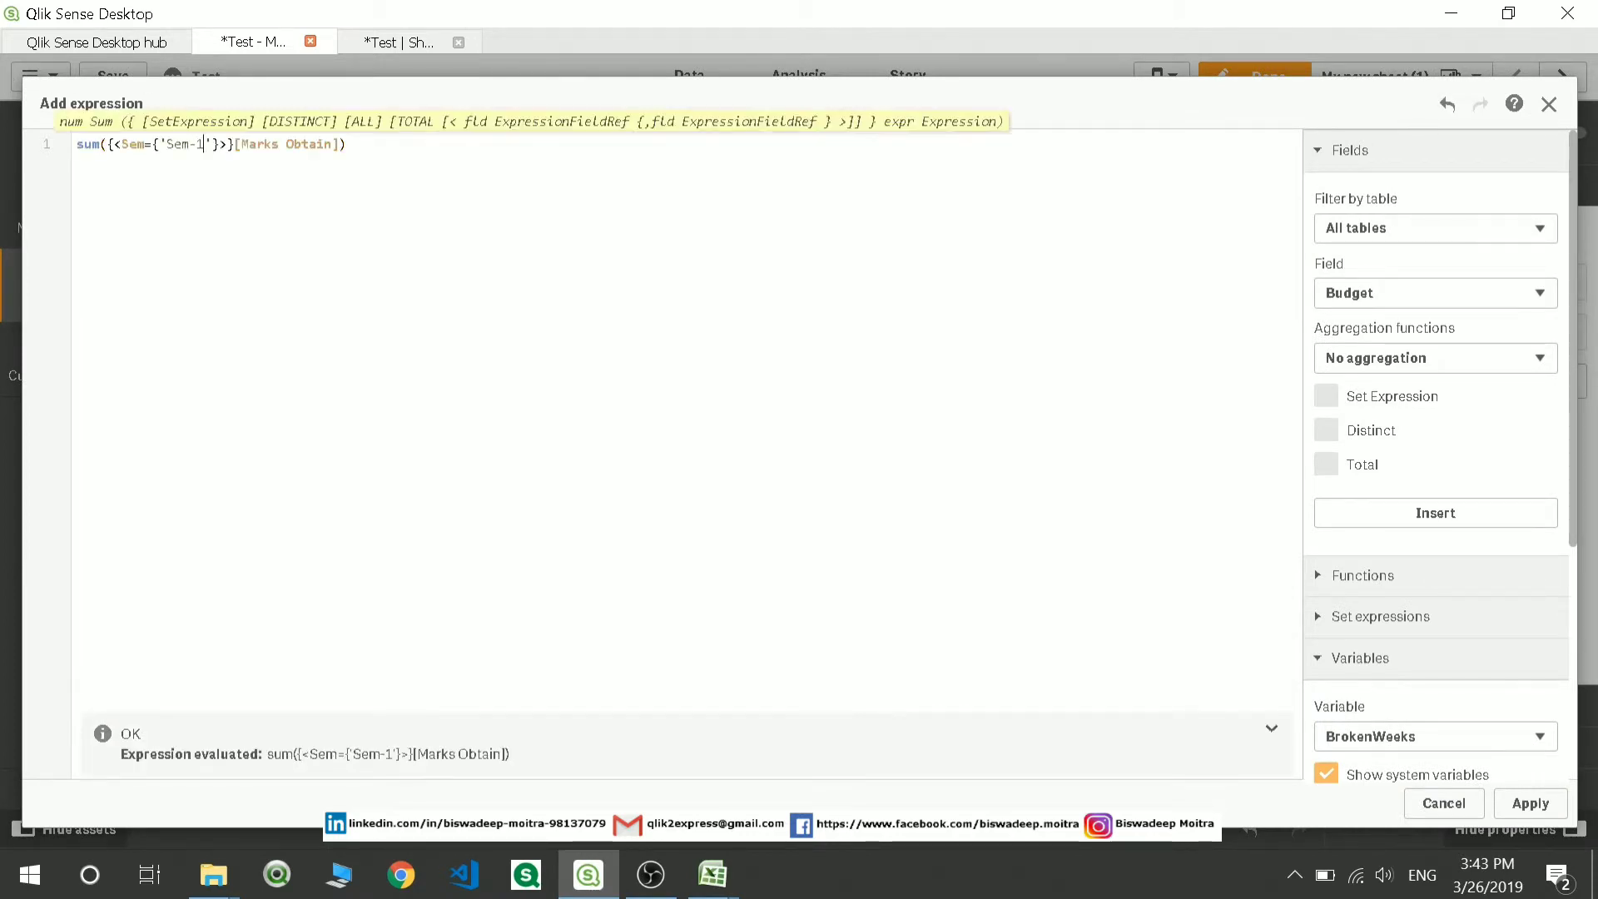
pyautogui.press('BackSpace')
pyautogui.write('3')
pyautogui.write(' -')
pyautogui.write("sum({<Sem={'Sem-1'}>}[Marks Obtain])")
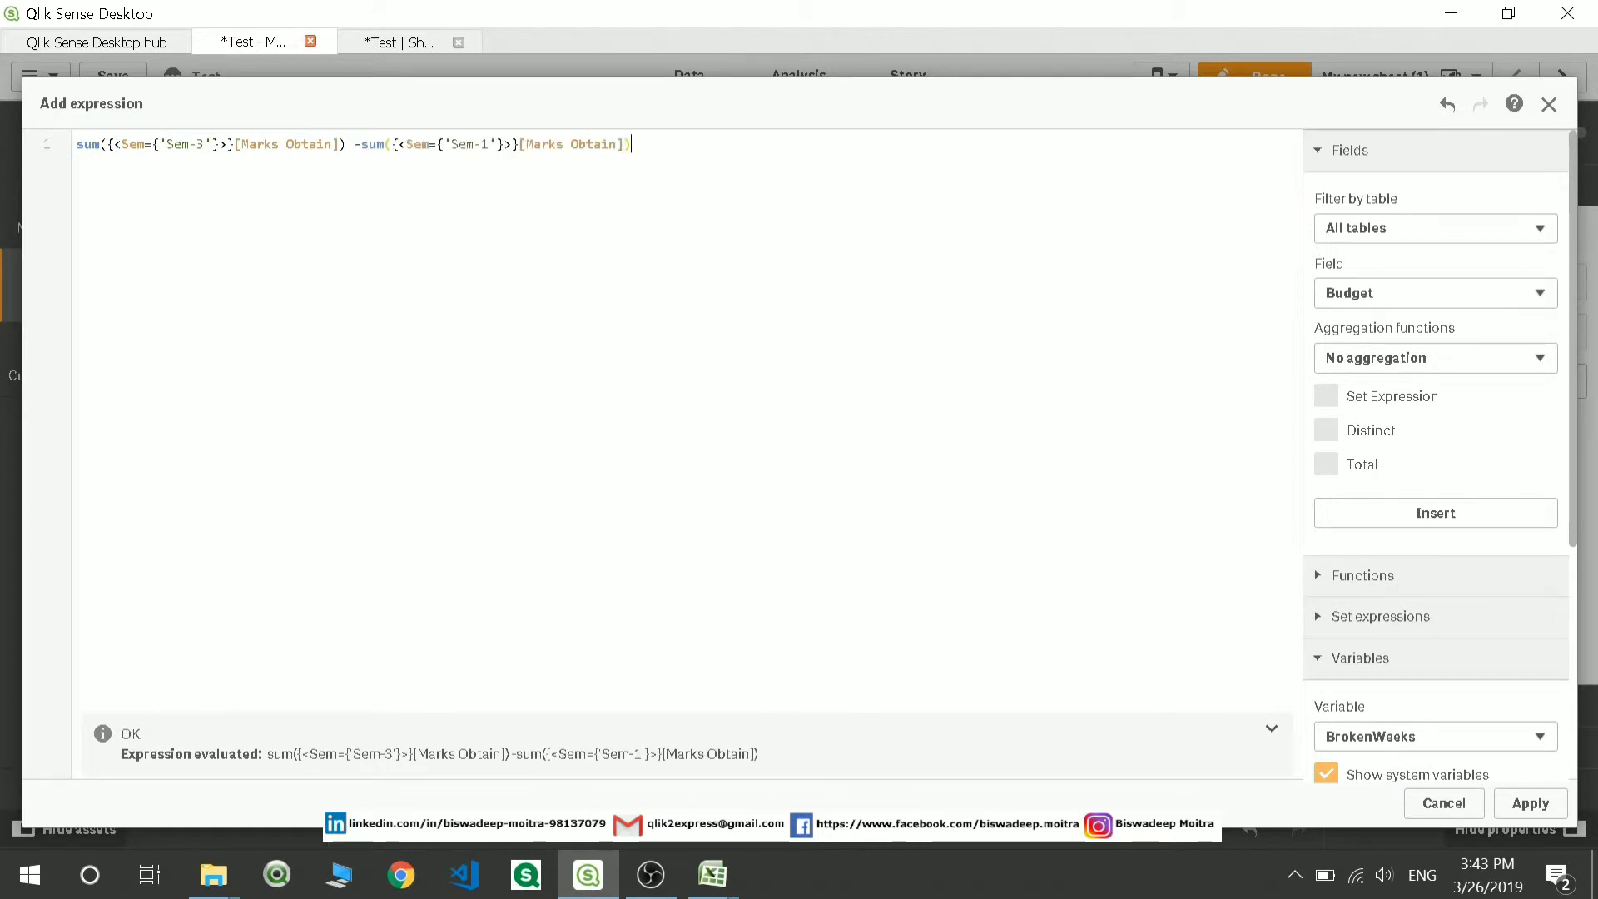
pyautogui.click(489, 144)
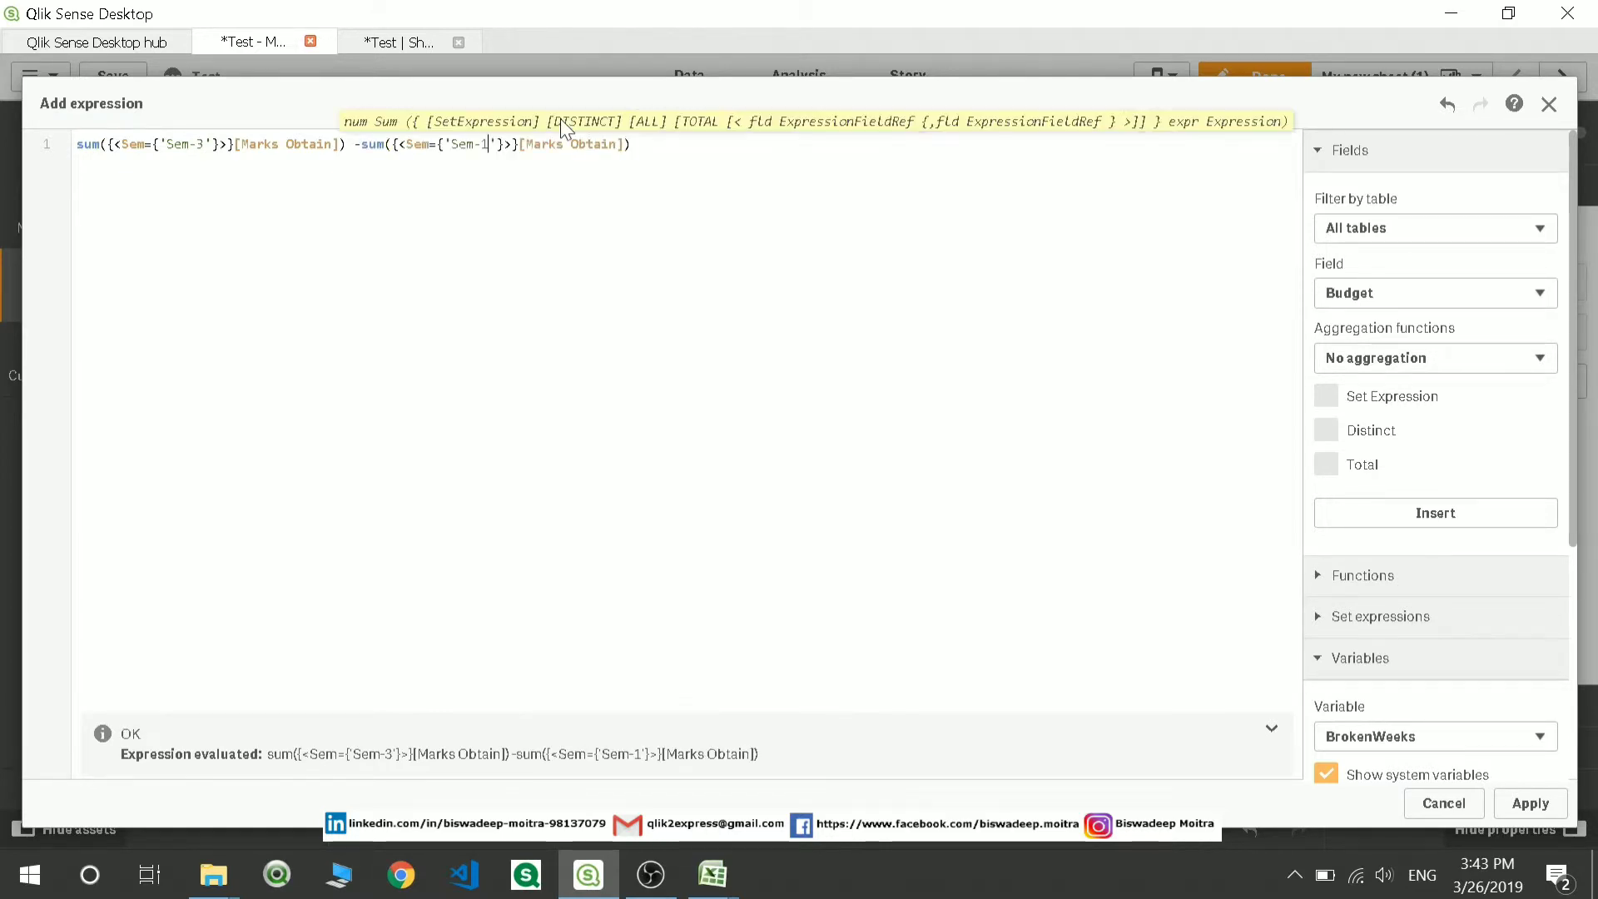
pyautogui.press('BackSpace')
pyautogui.write('2')
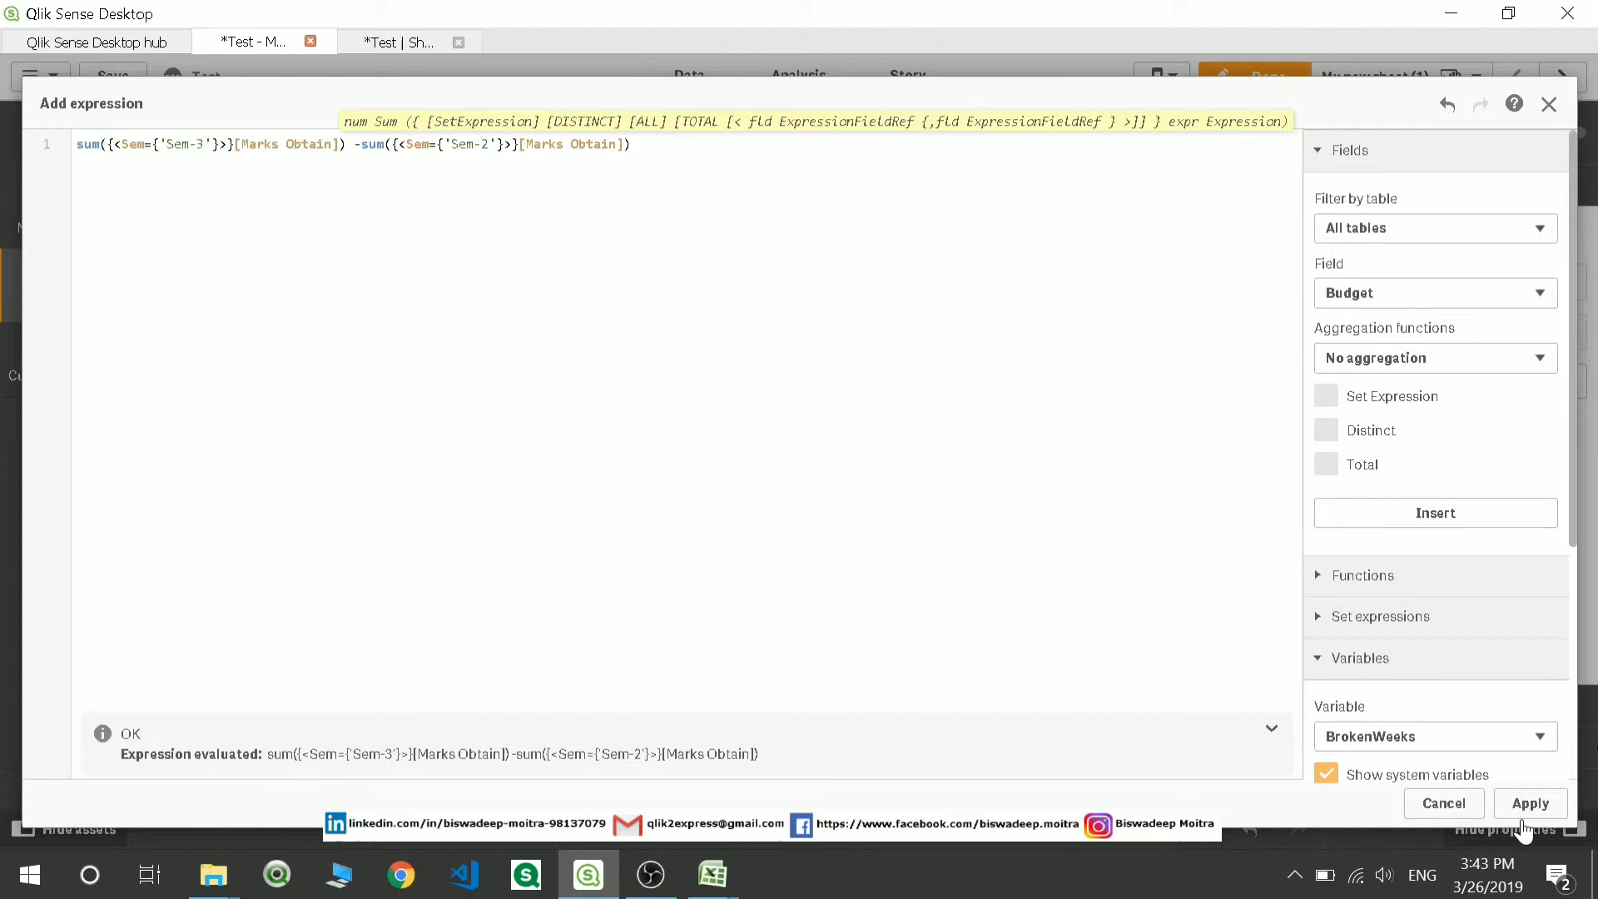
pyautogui.click(1529, 804)
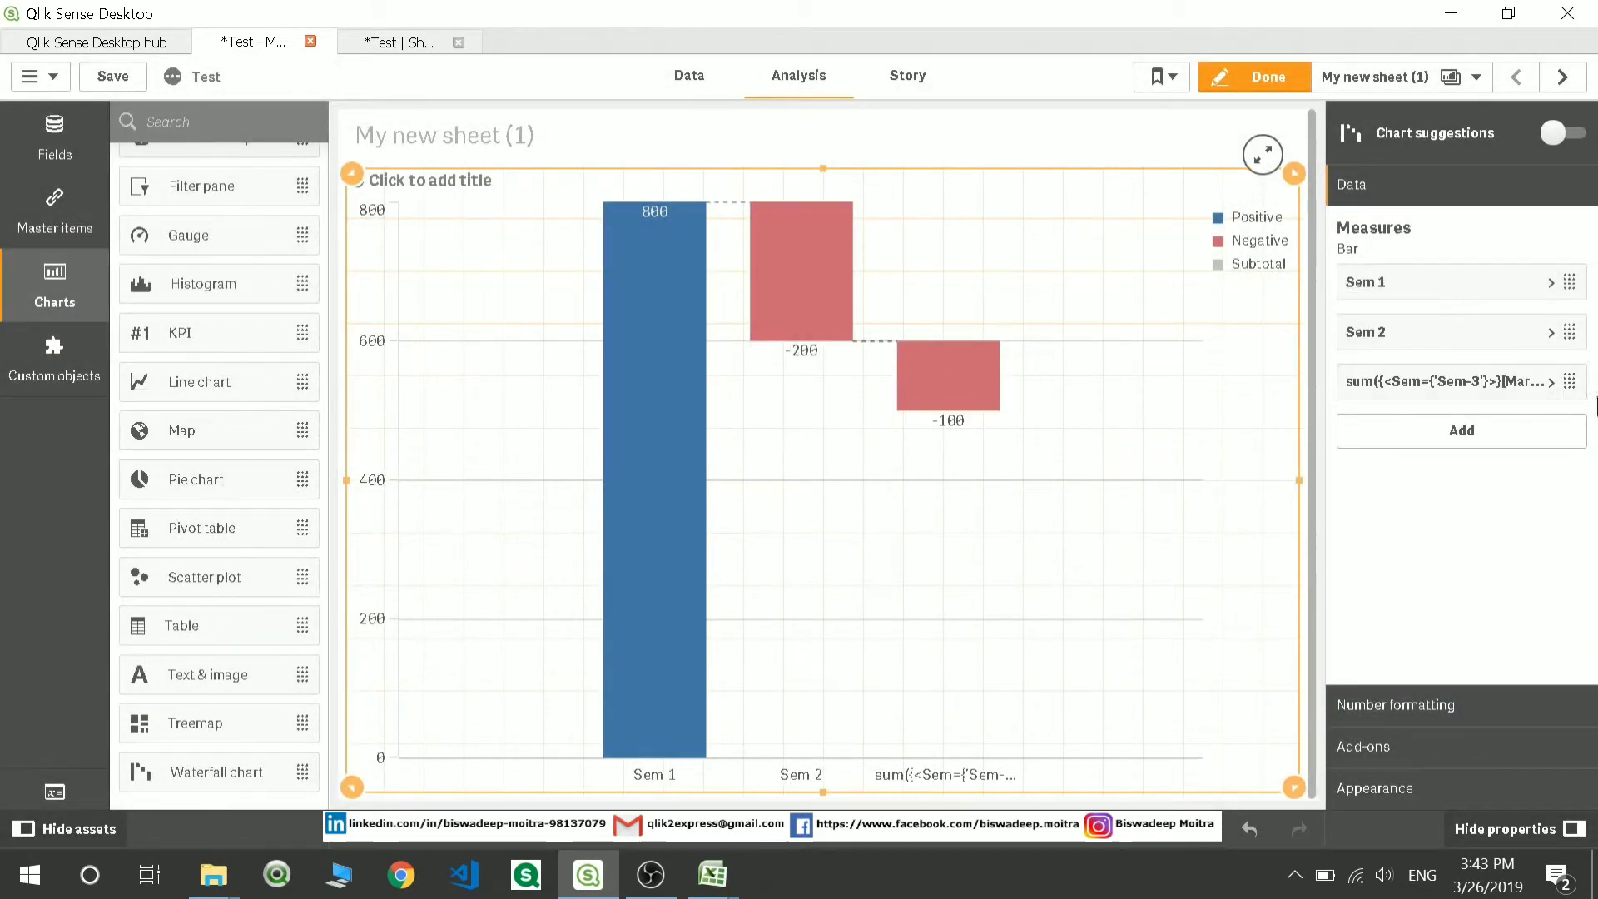
# - Label the third measure Sem 3
pyautogui.click(1515, 383)
pyautogui.click(1405, 520)
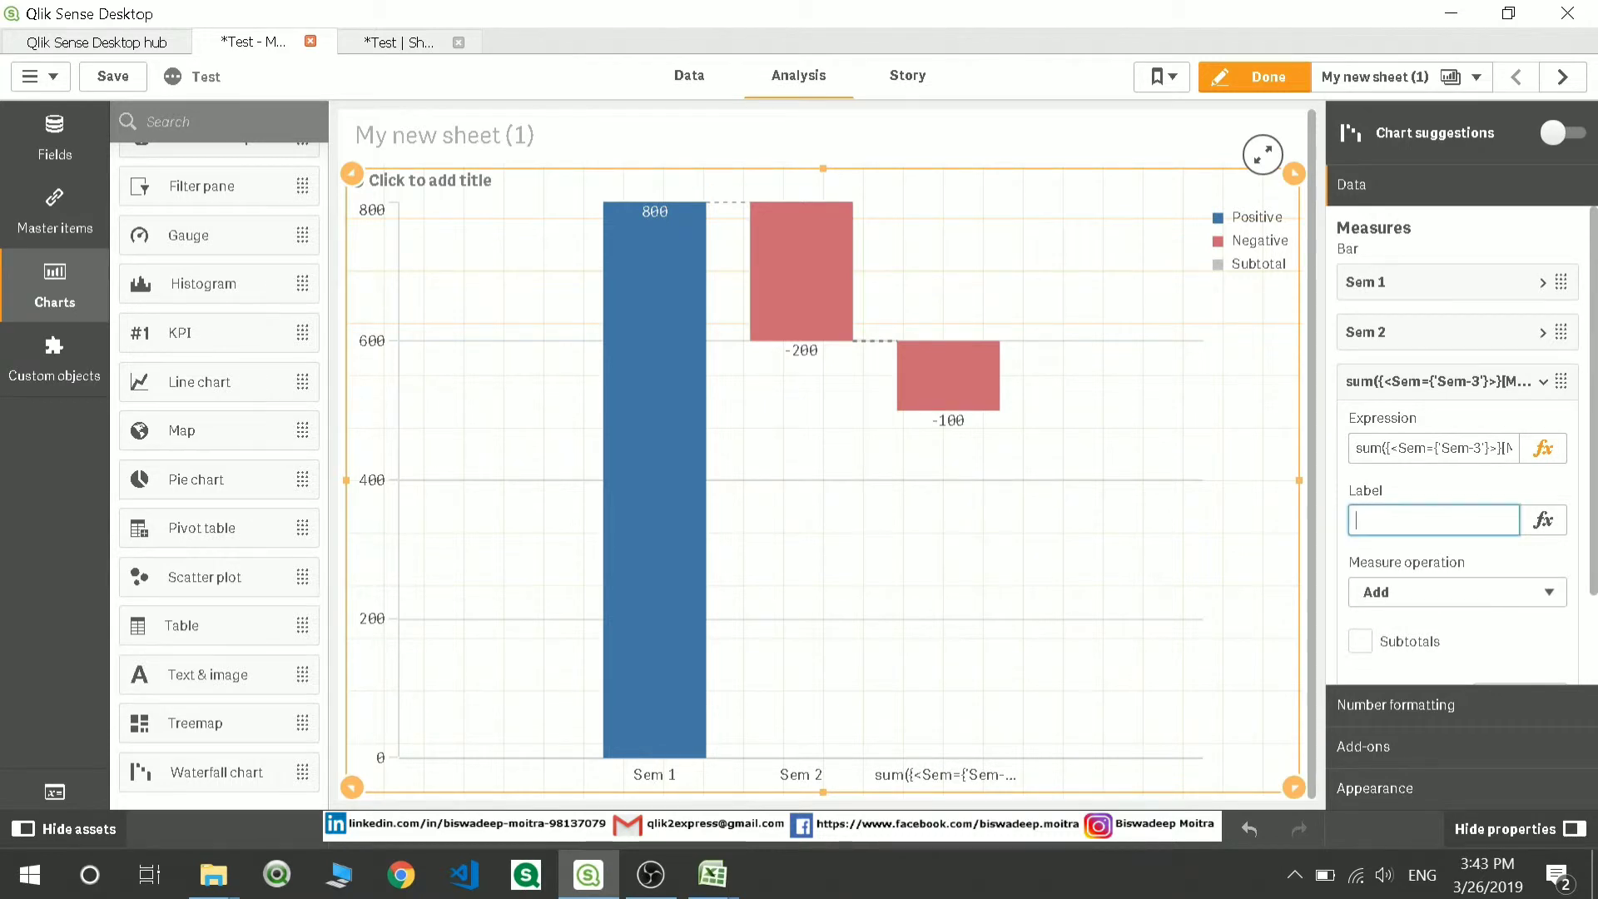
pyautogui.write('Sem 3')
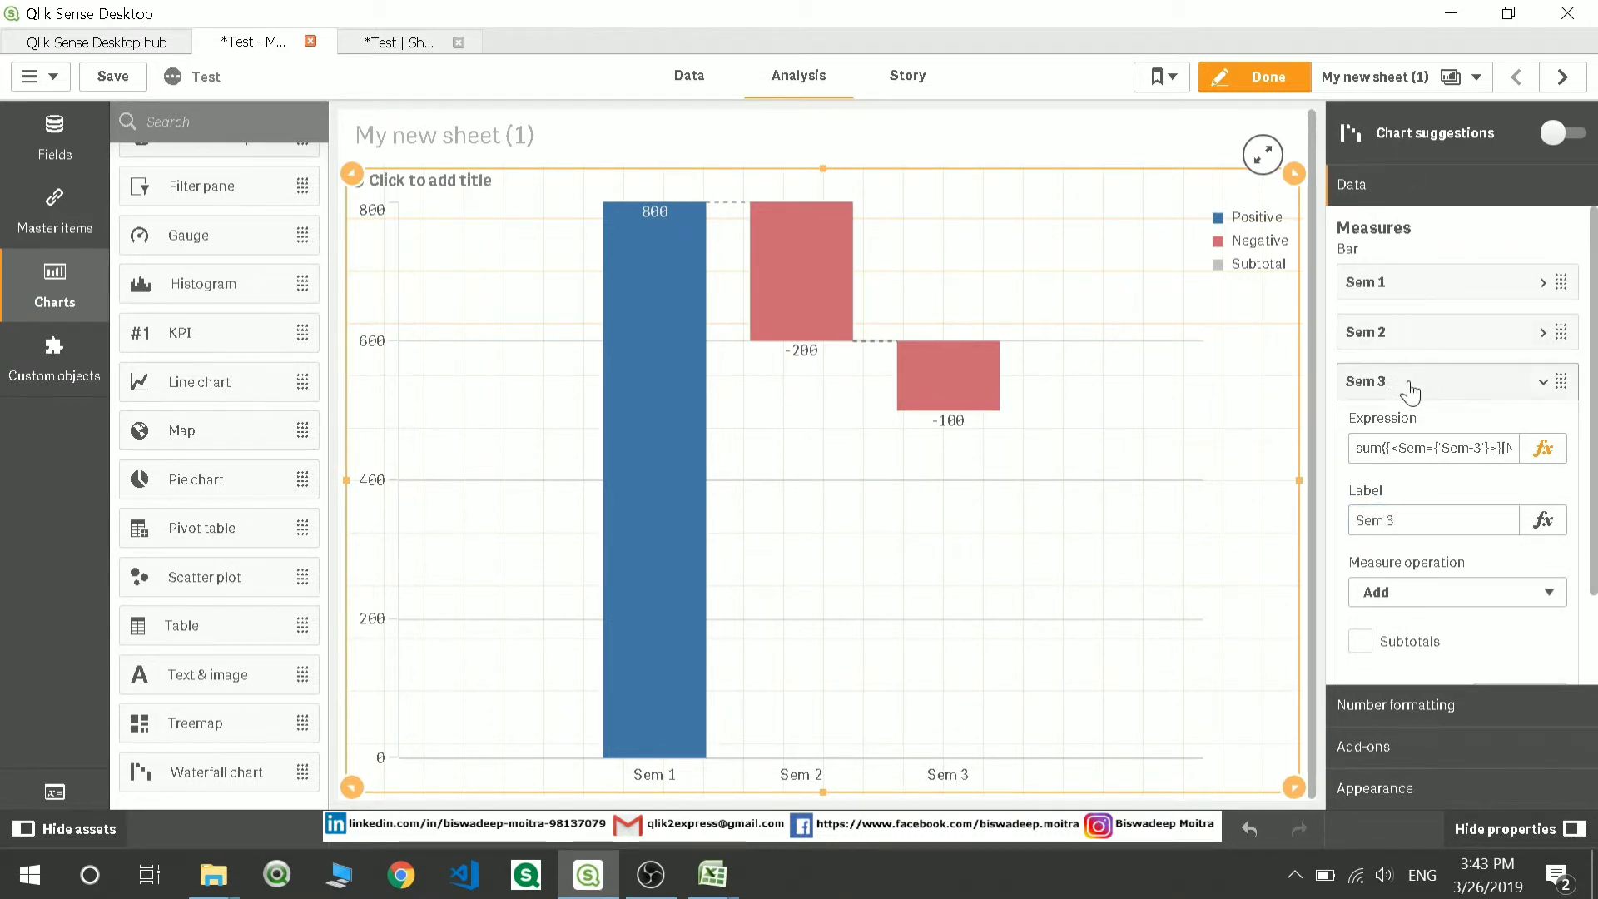
# - Add a fourth measure: Sem-4 minus Sem-3 Marks Obtain sums, giving 350
pyautogui.click(1411, 384)
pyautogui.click(1411, 430)
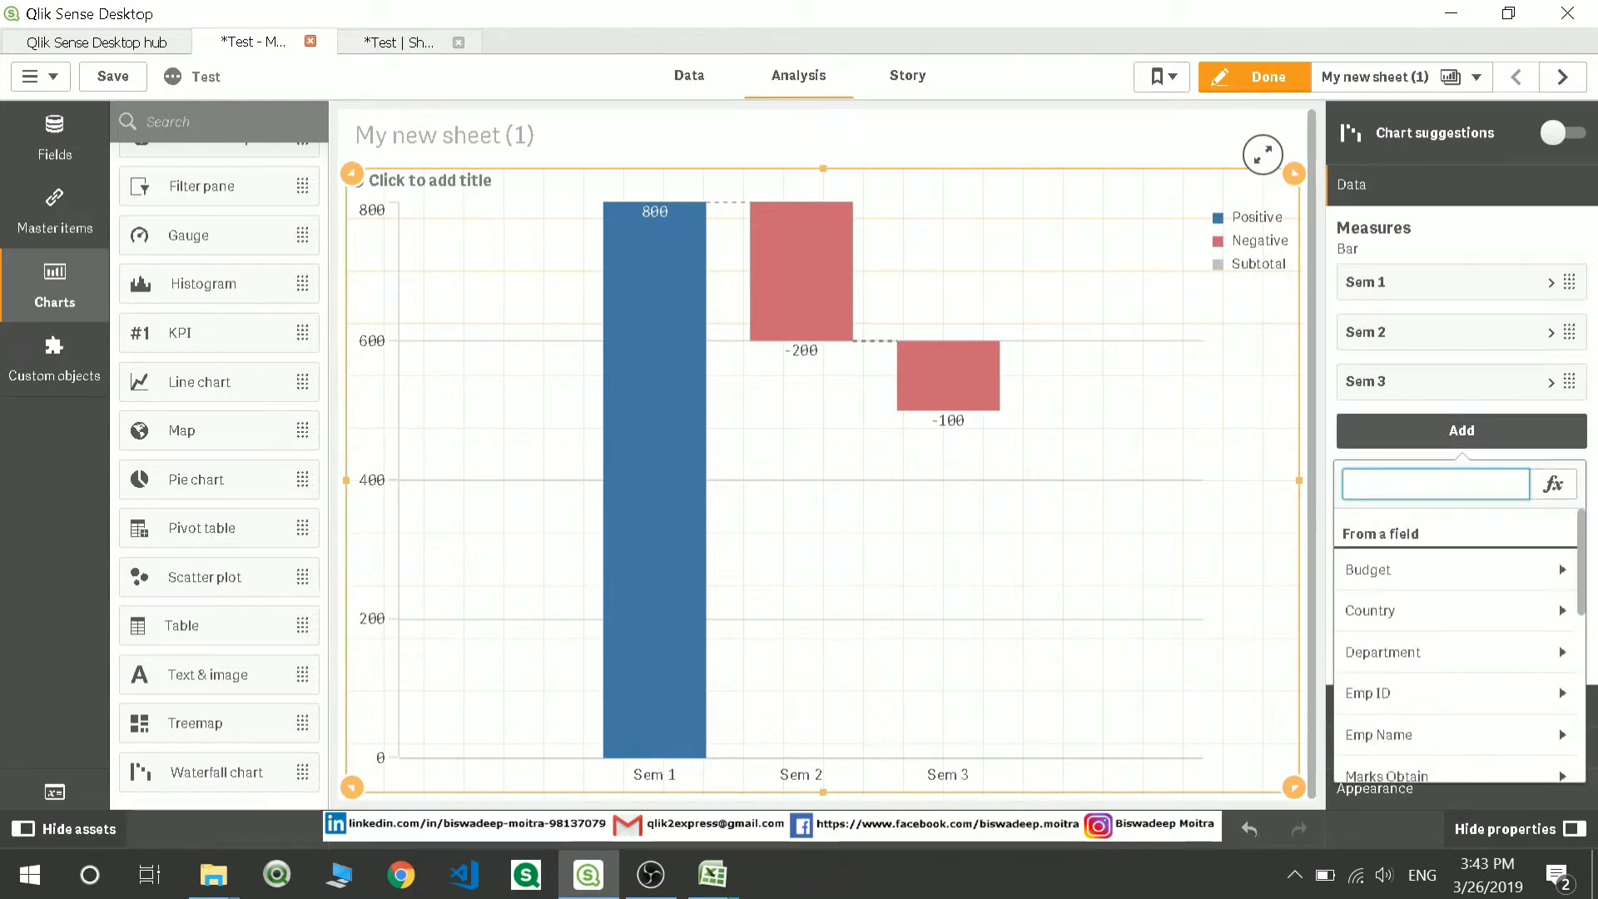
pyautogui.click(1553, 484)
pyautogui.write("sum({<Sem={'Sem-1'}>}[Marks Obtain])")
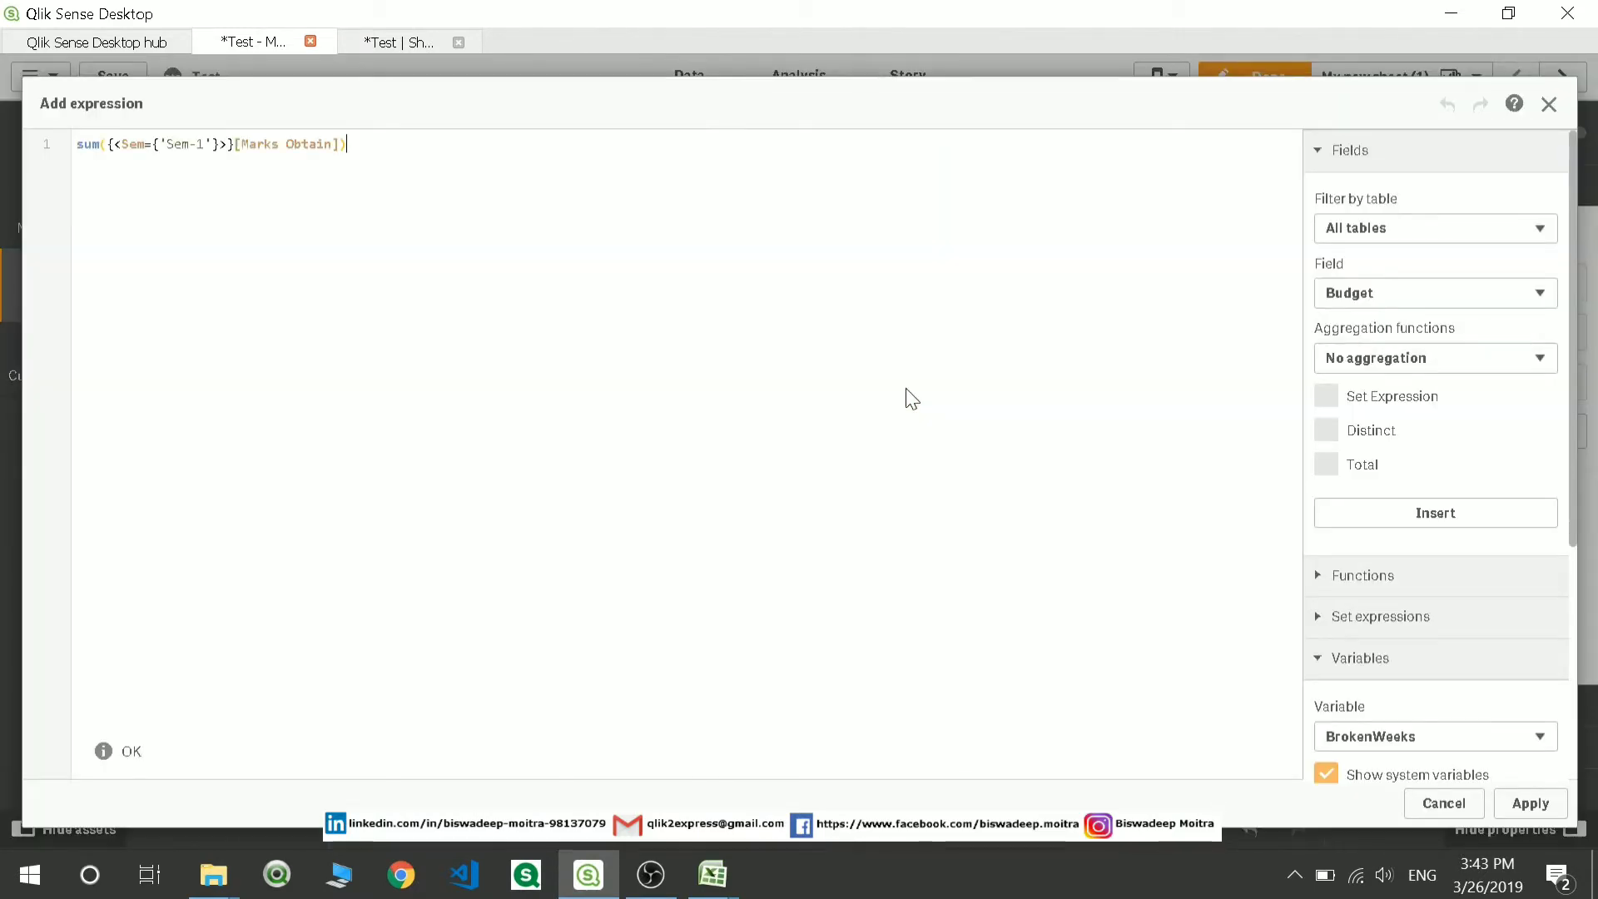
pyautogui.click(202, 144)
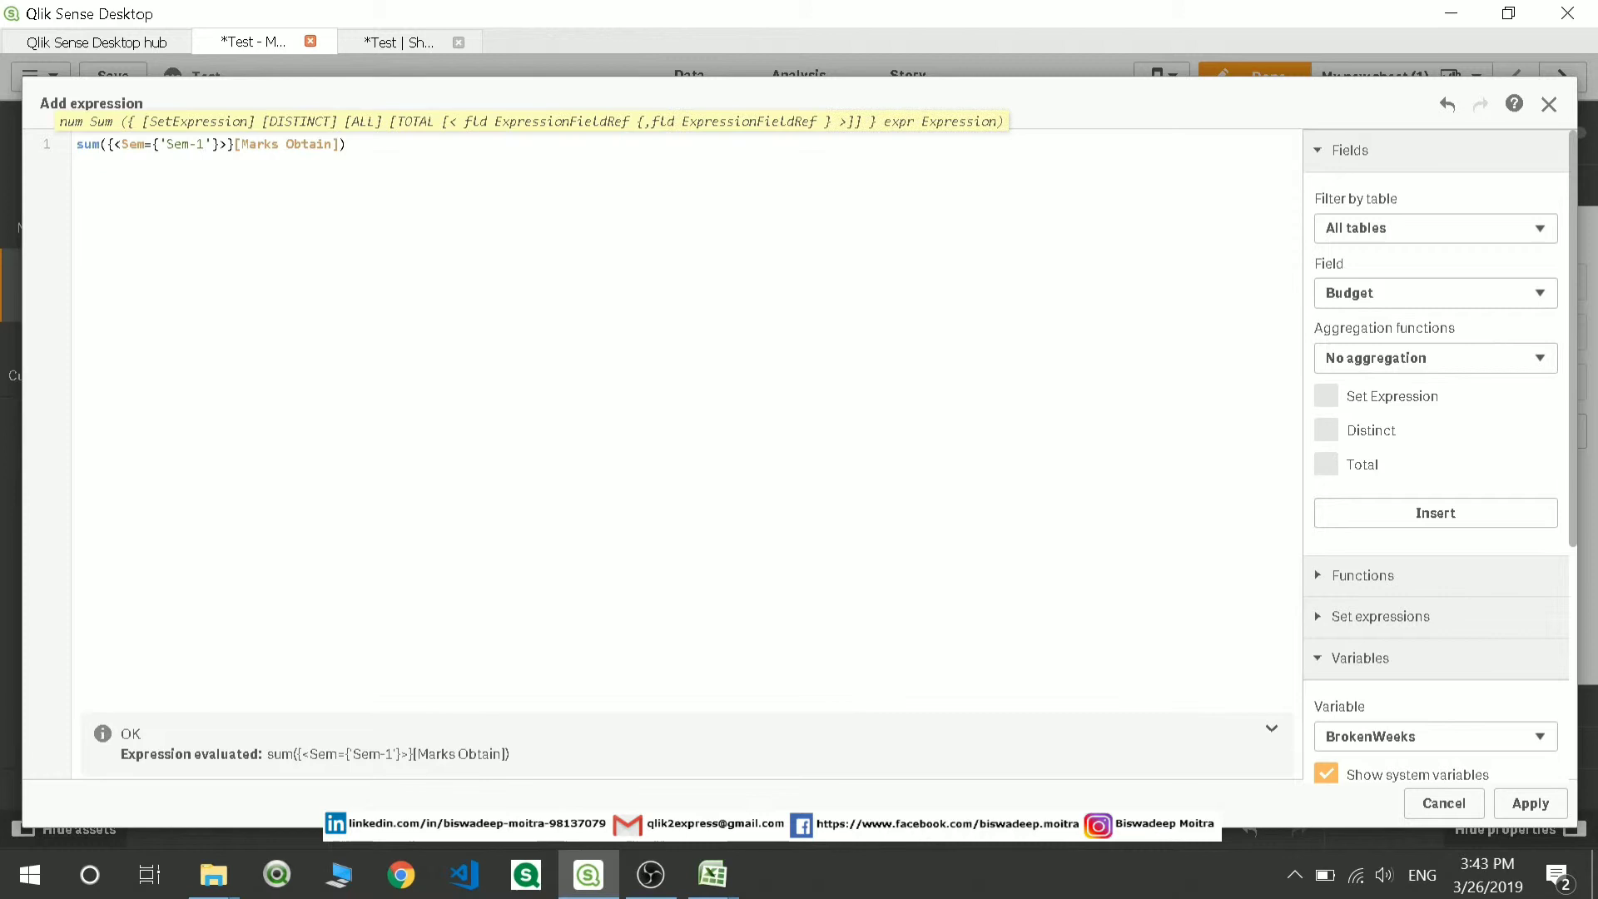
pyautogui.press('BackSpace')
pyautogui.write('4')
pyautogui.click(346, 144)
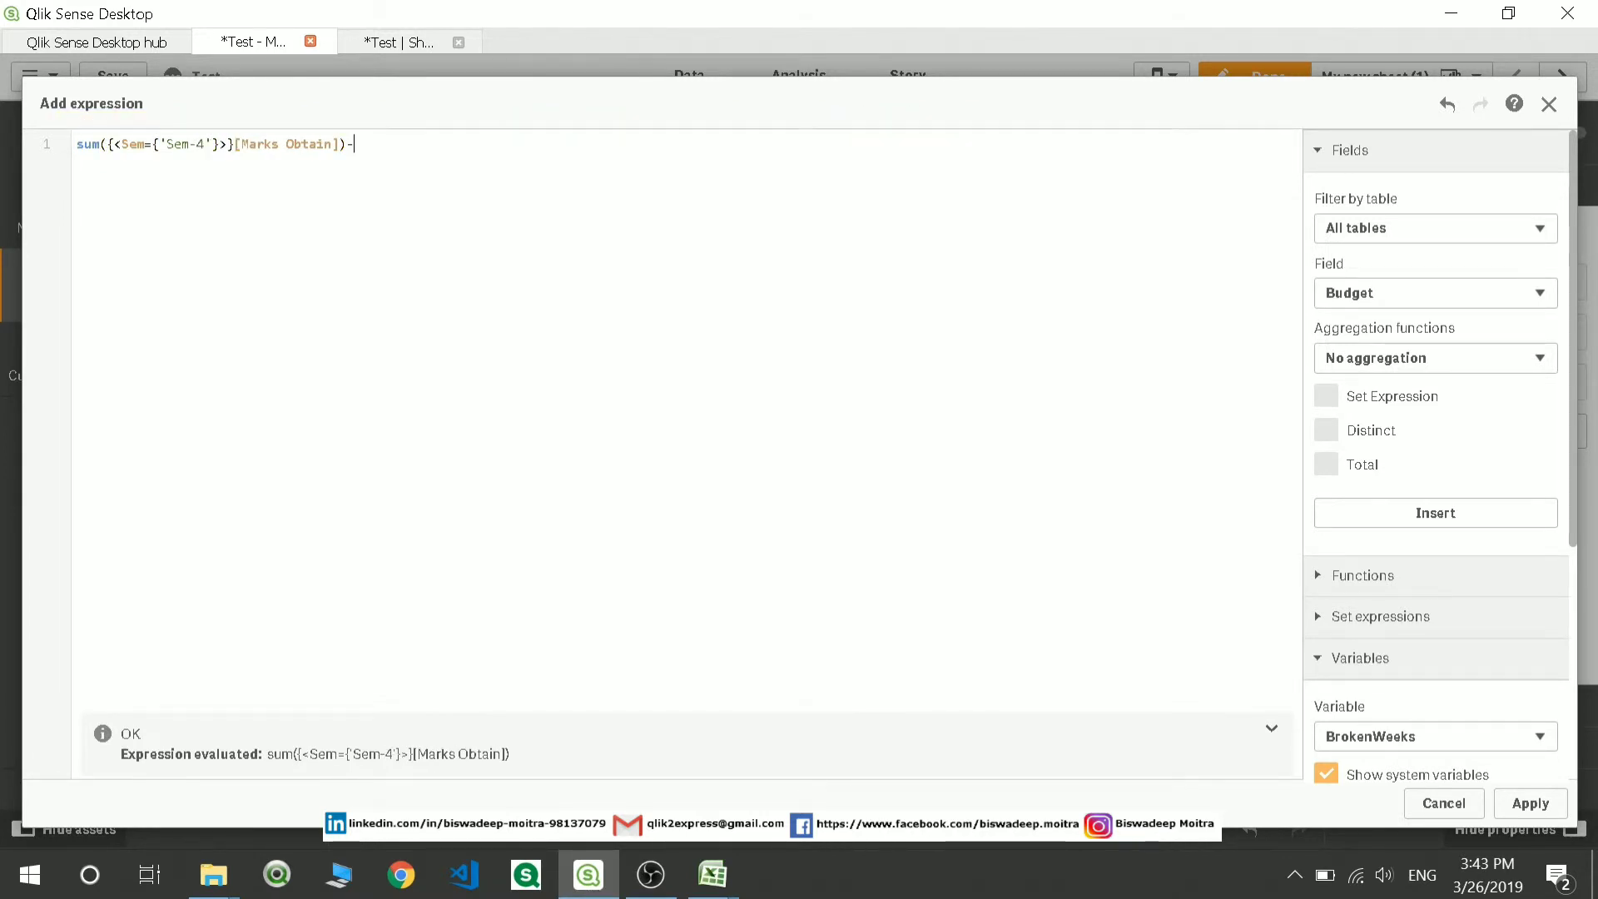
pyautogui.write('-')
pyautogui.write("sum({<Sem={'Sem-1'}>}[Marks Obtain])")
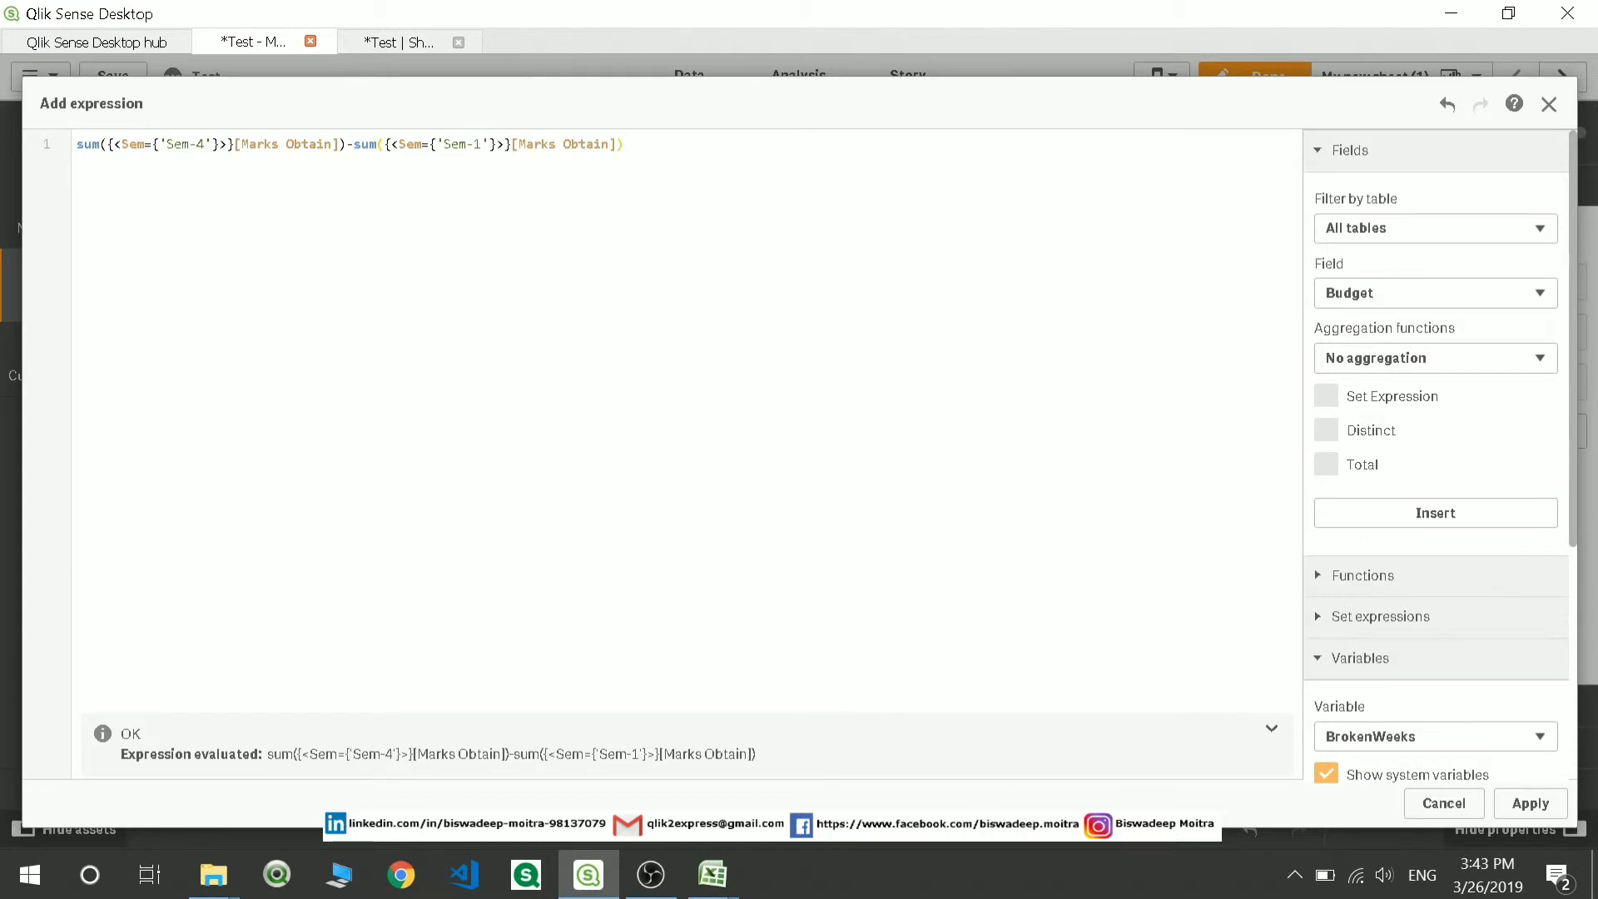
pyautogui.click(488, 144)
pyautogui.press('BackSpace')
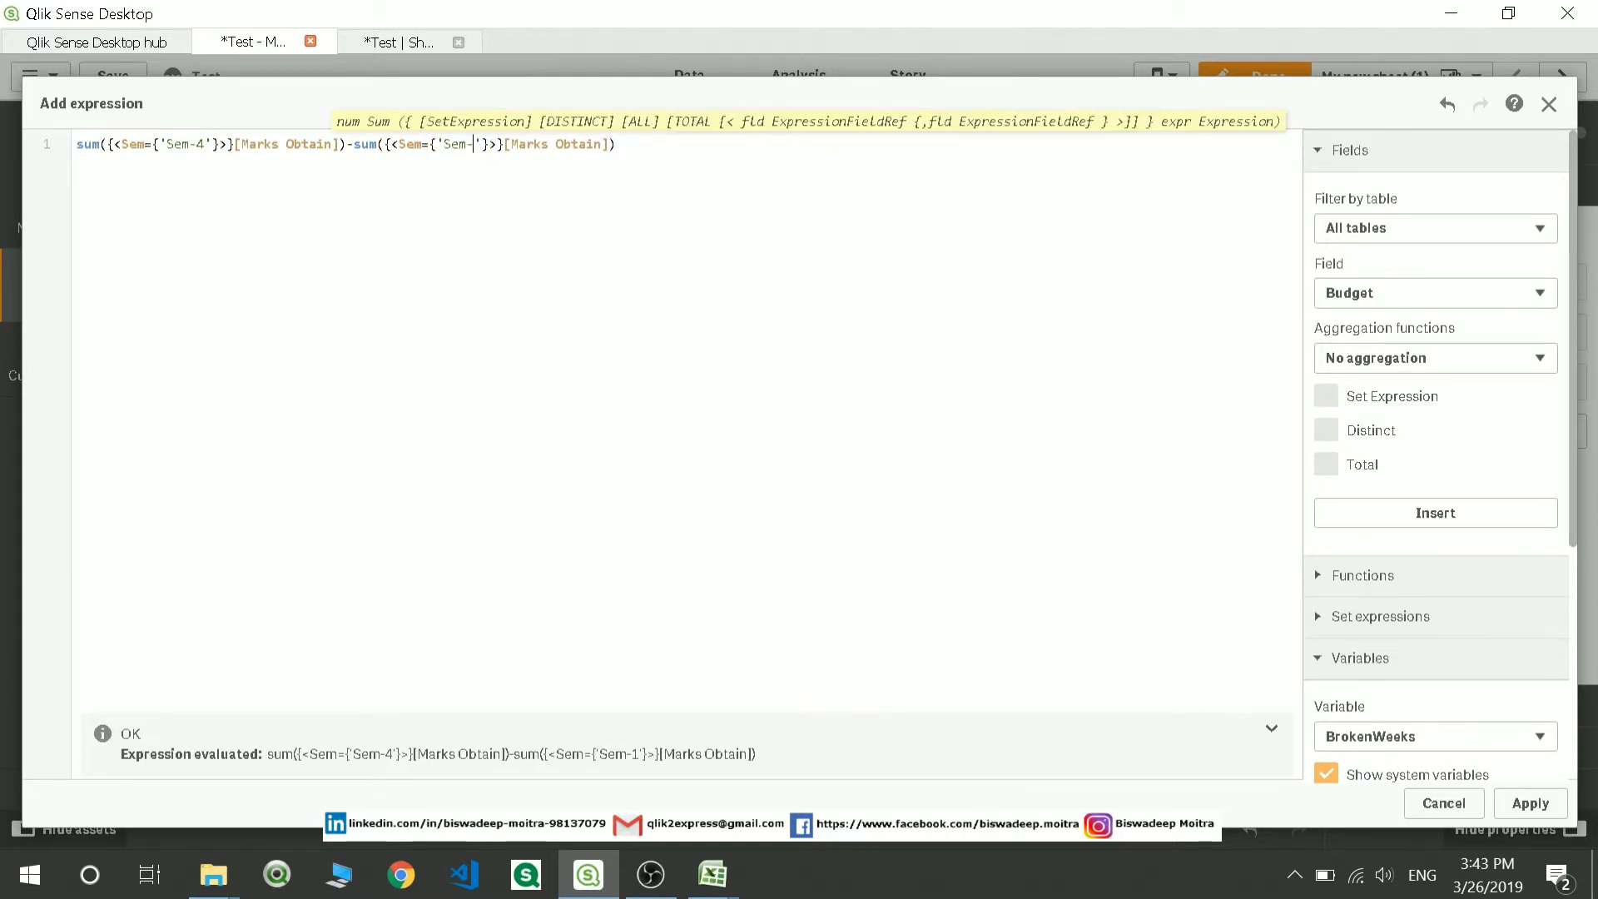
pyautogui.write('3')
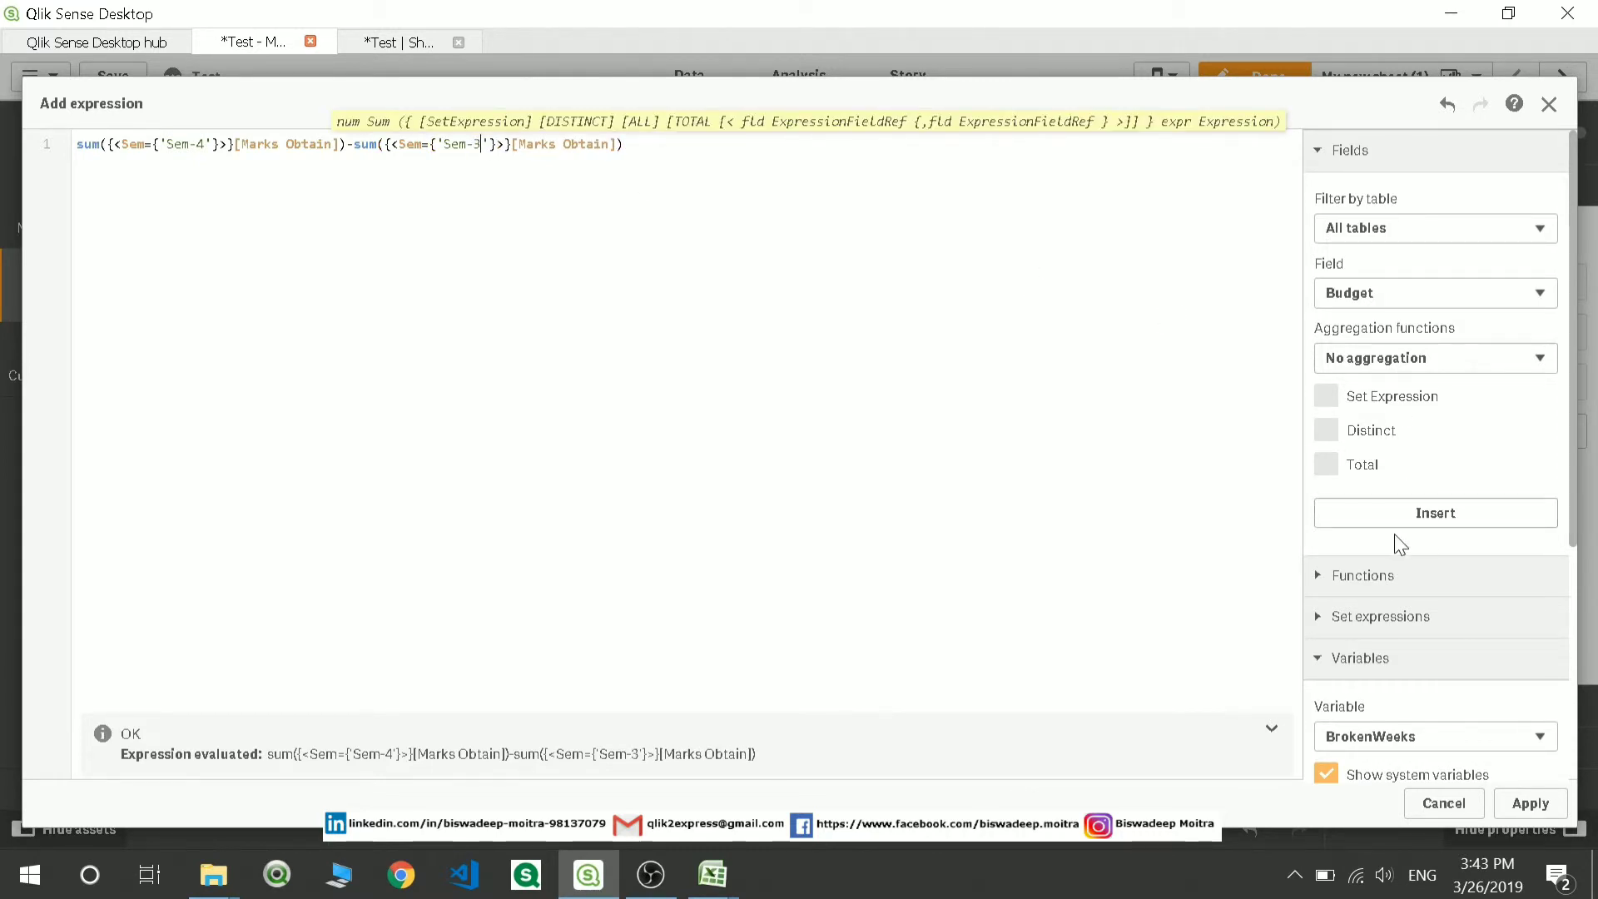
pyautogui.click(1536, 804)
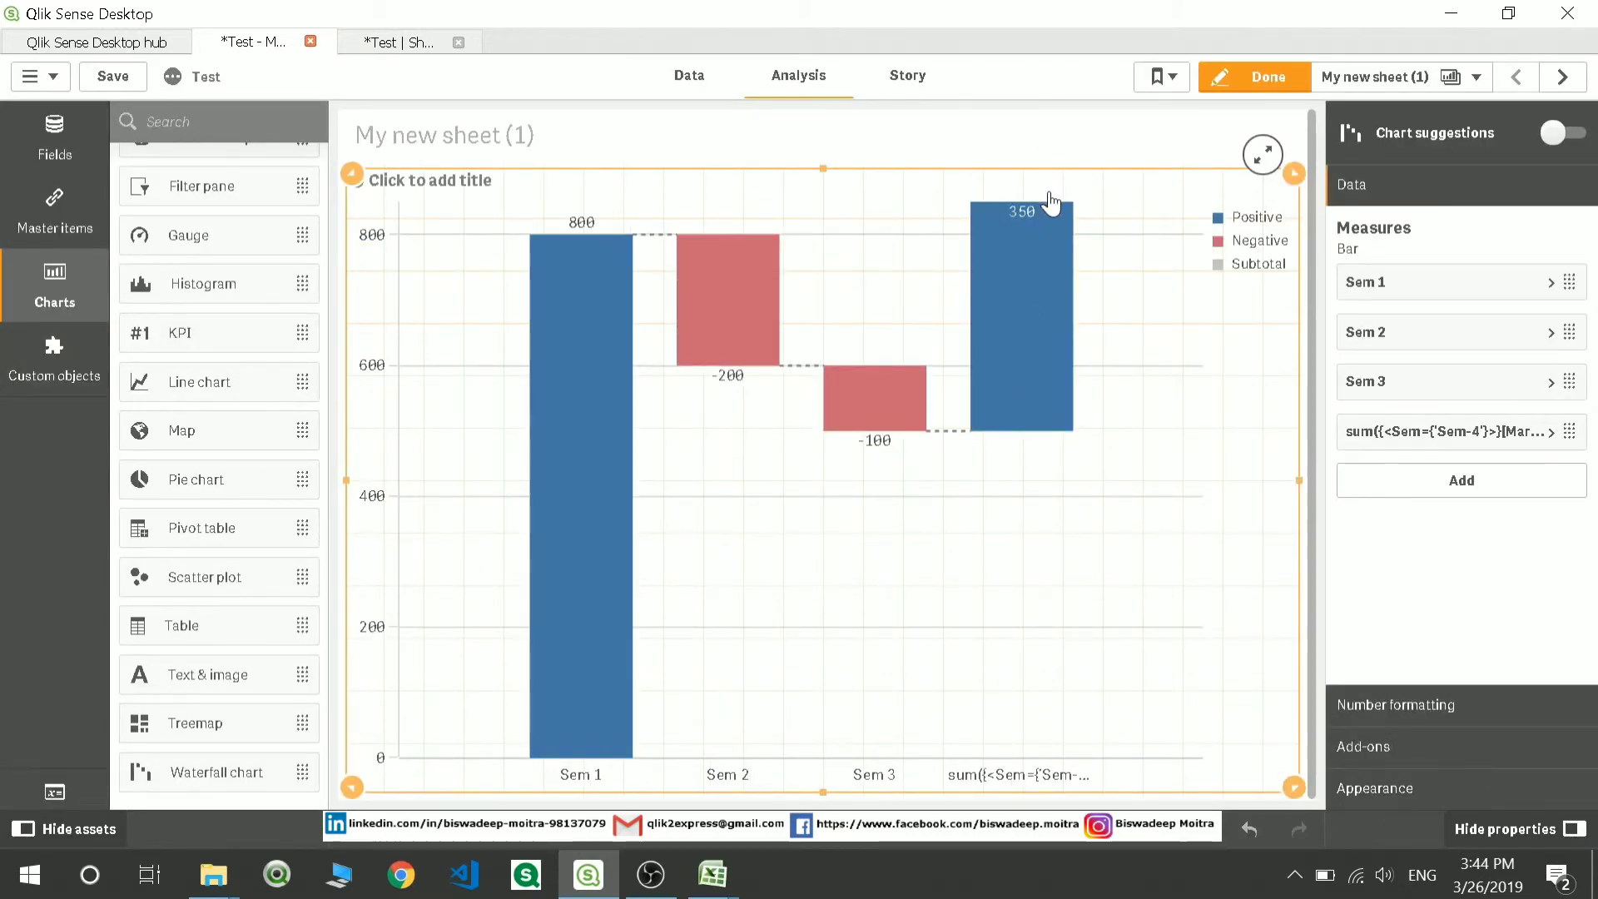
# - Label the fourth measure Sem 4
pyautogui.click(1374, 431)
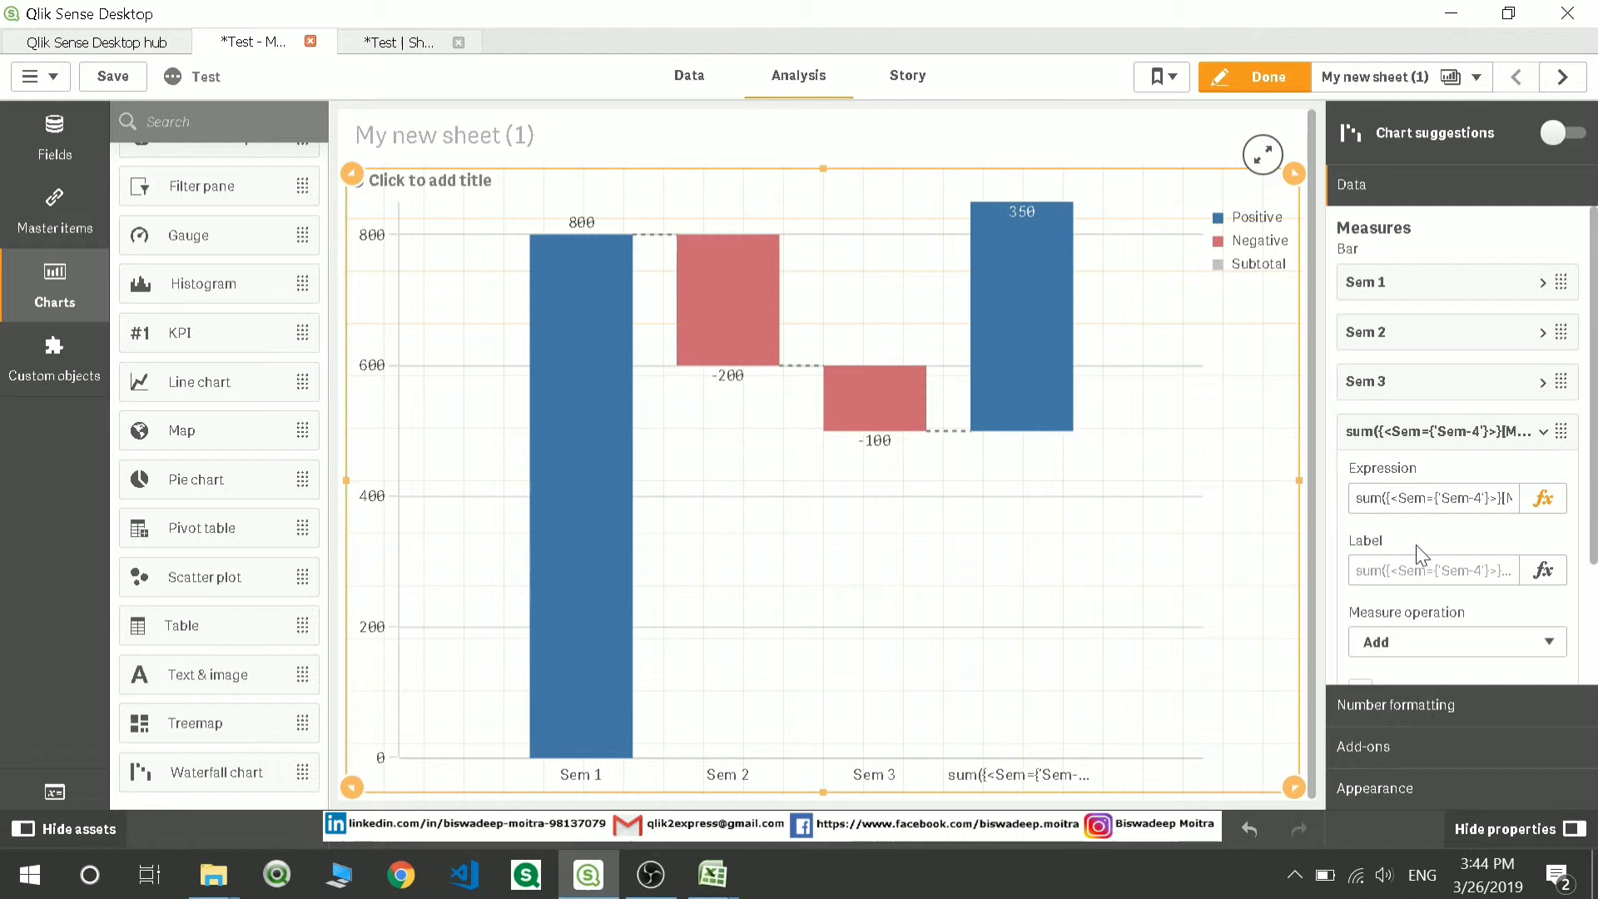
pyautogui.click(1432, 570)
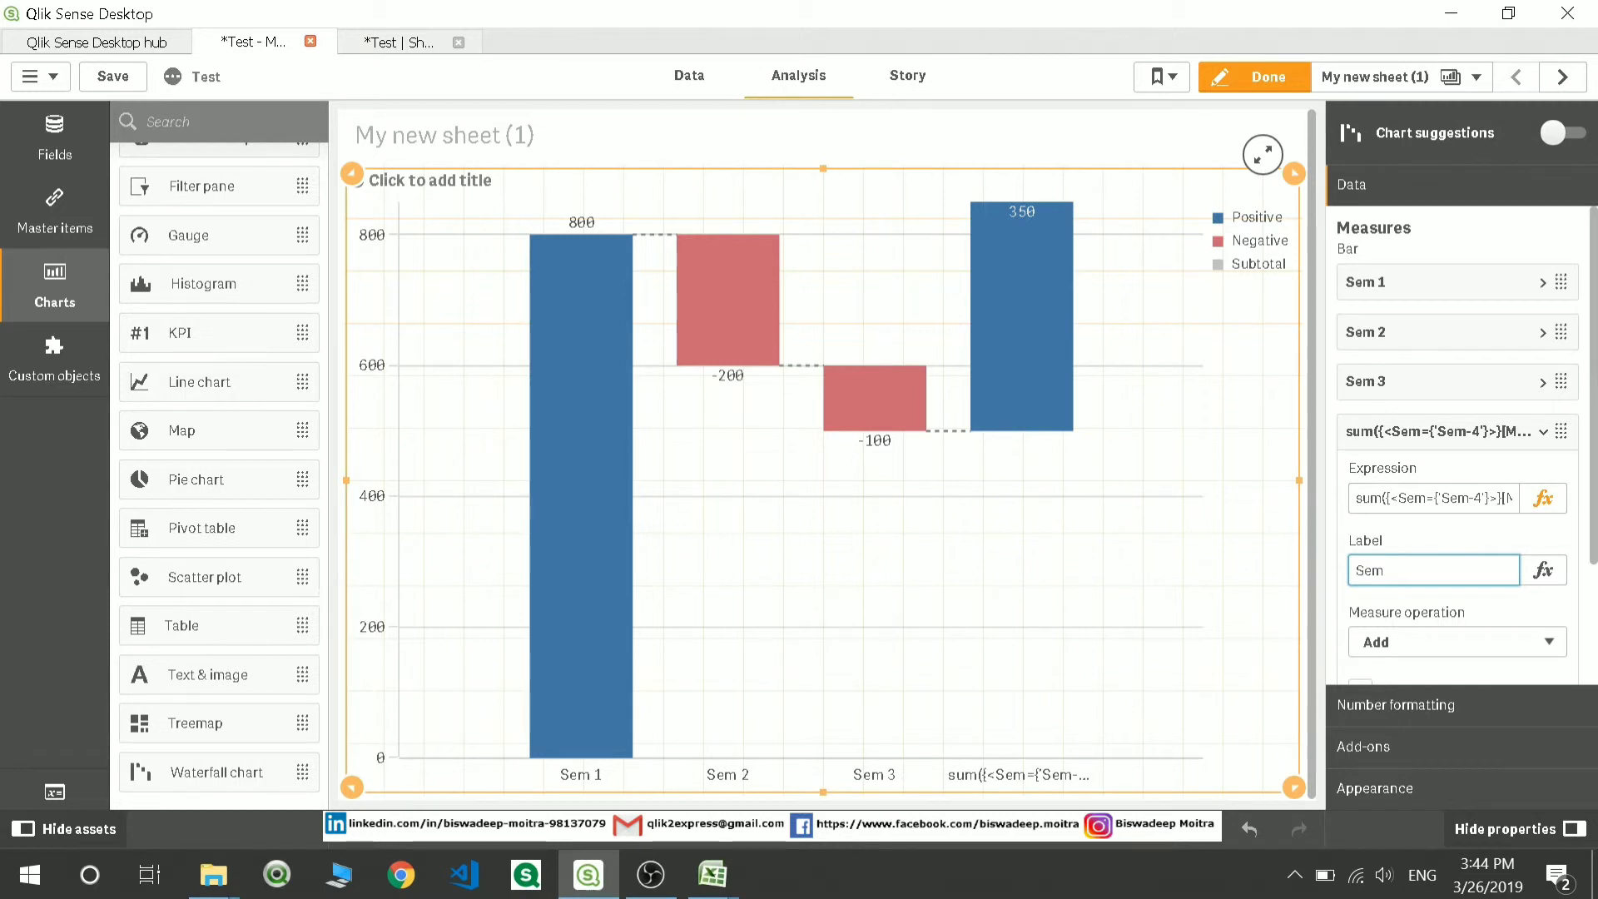
pyautogui.write('Sem 4')
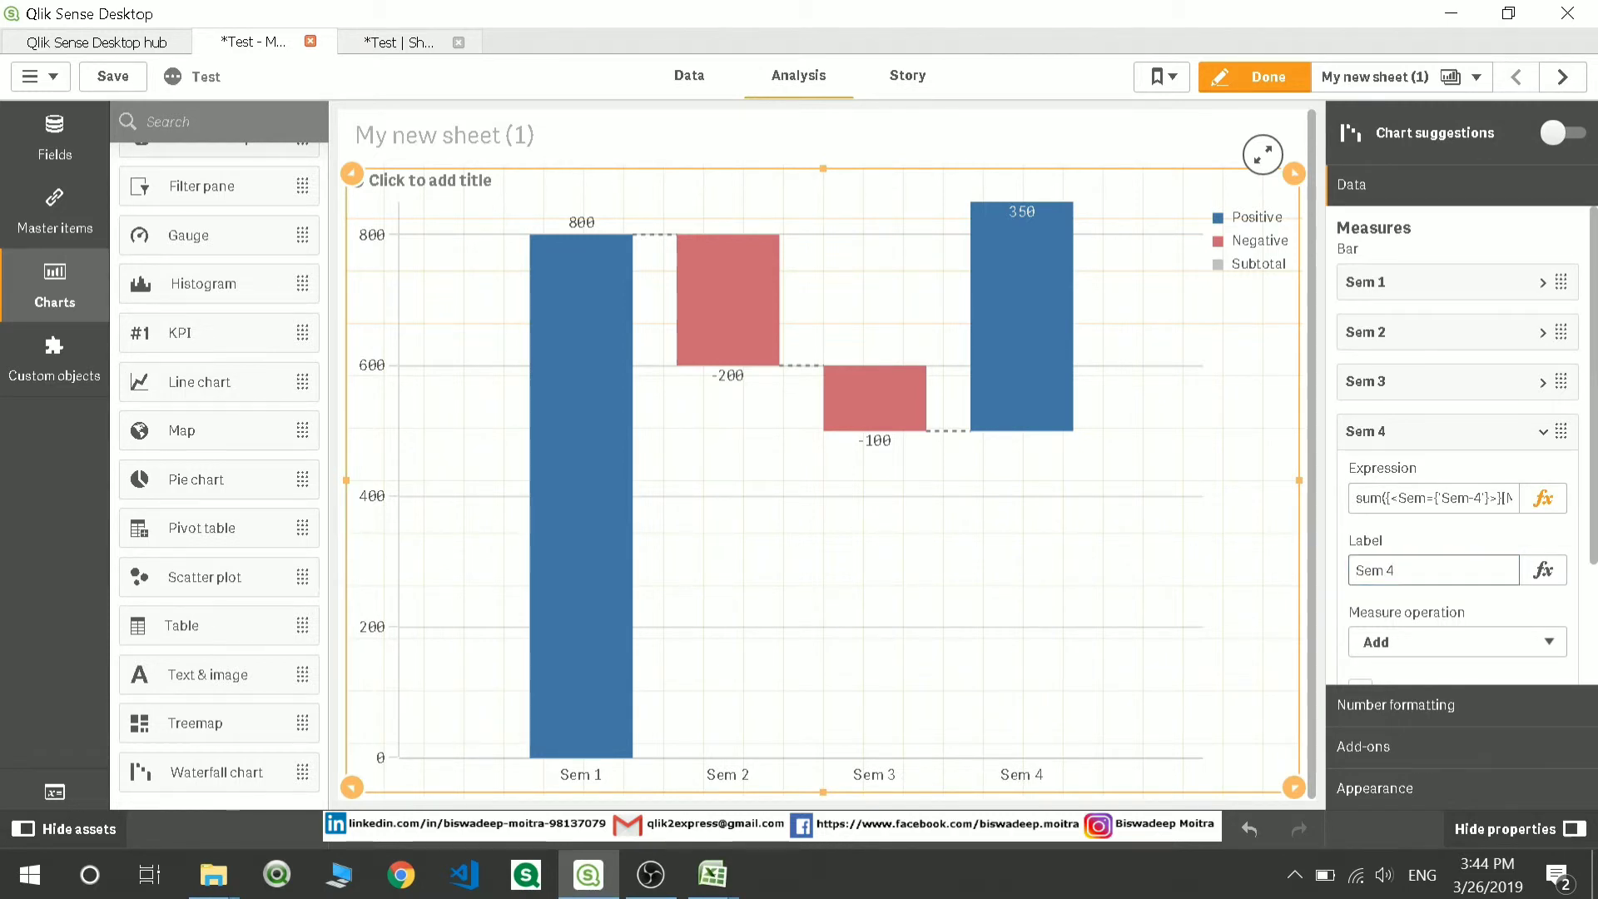
pyautogui.click(1447, 439)
pyautogui.click(1448, 482)
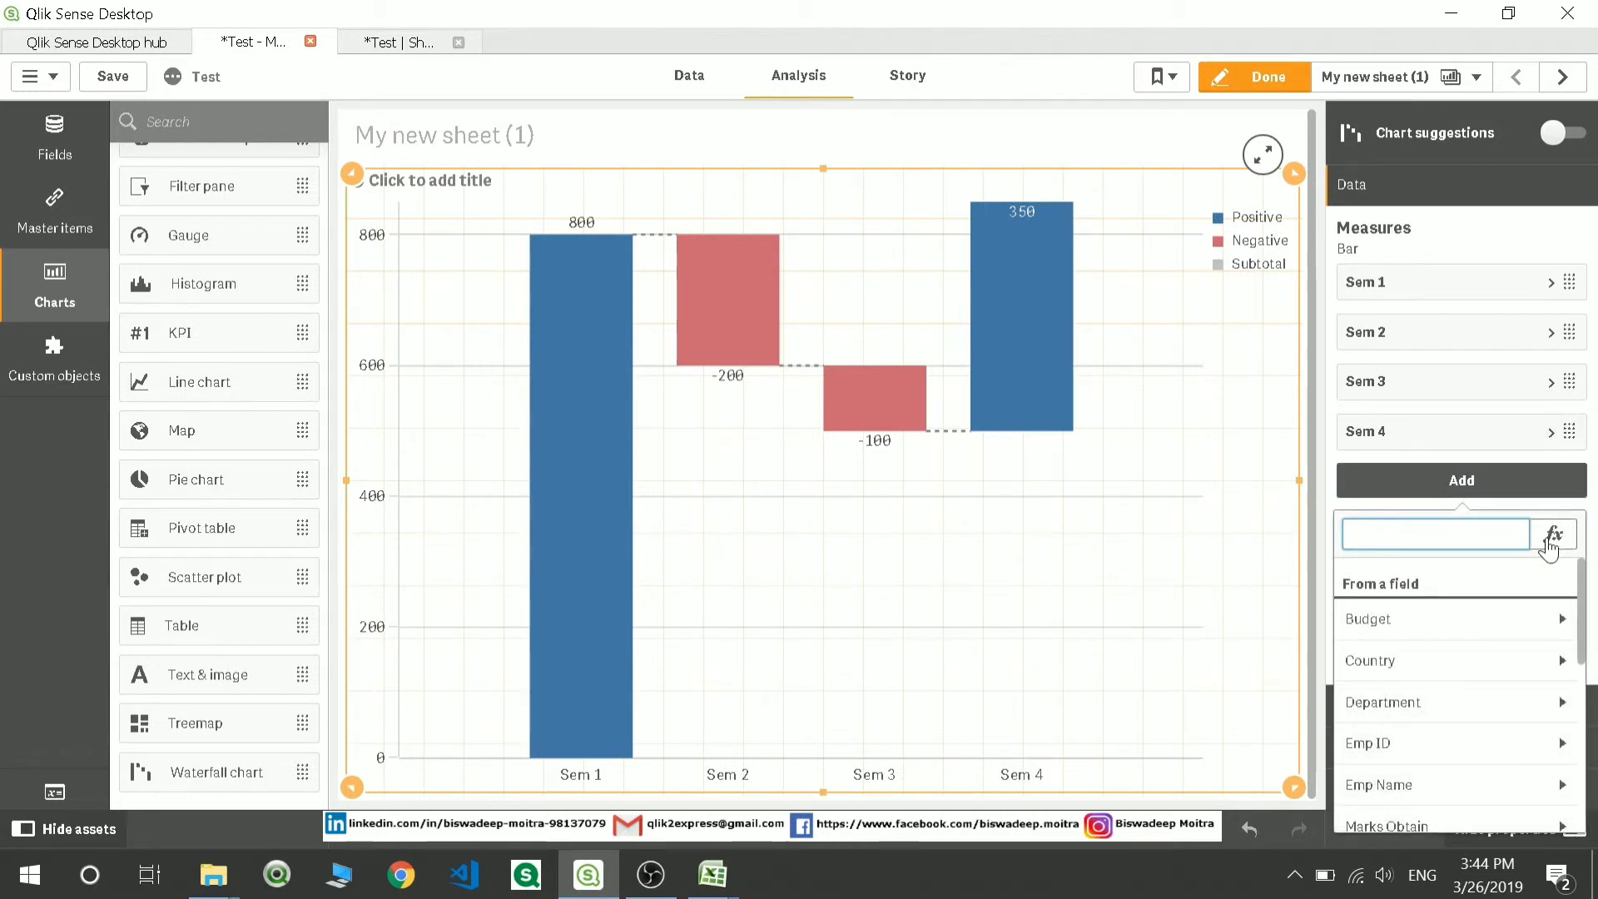
# - Set the fifth measure to Sem-5 minus Sem-4 Marks Obtain sums, giving 50
pyautogui.click(1550, 546)
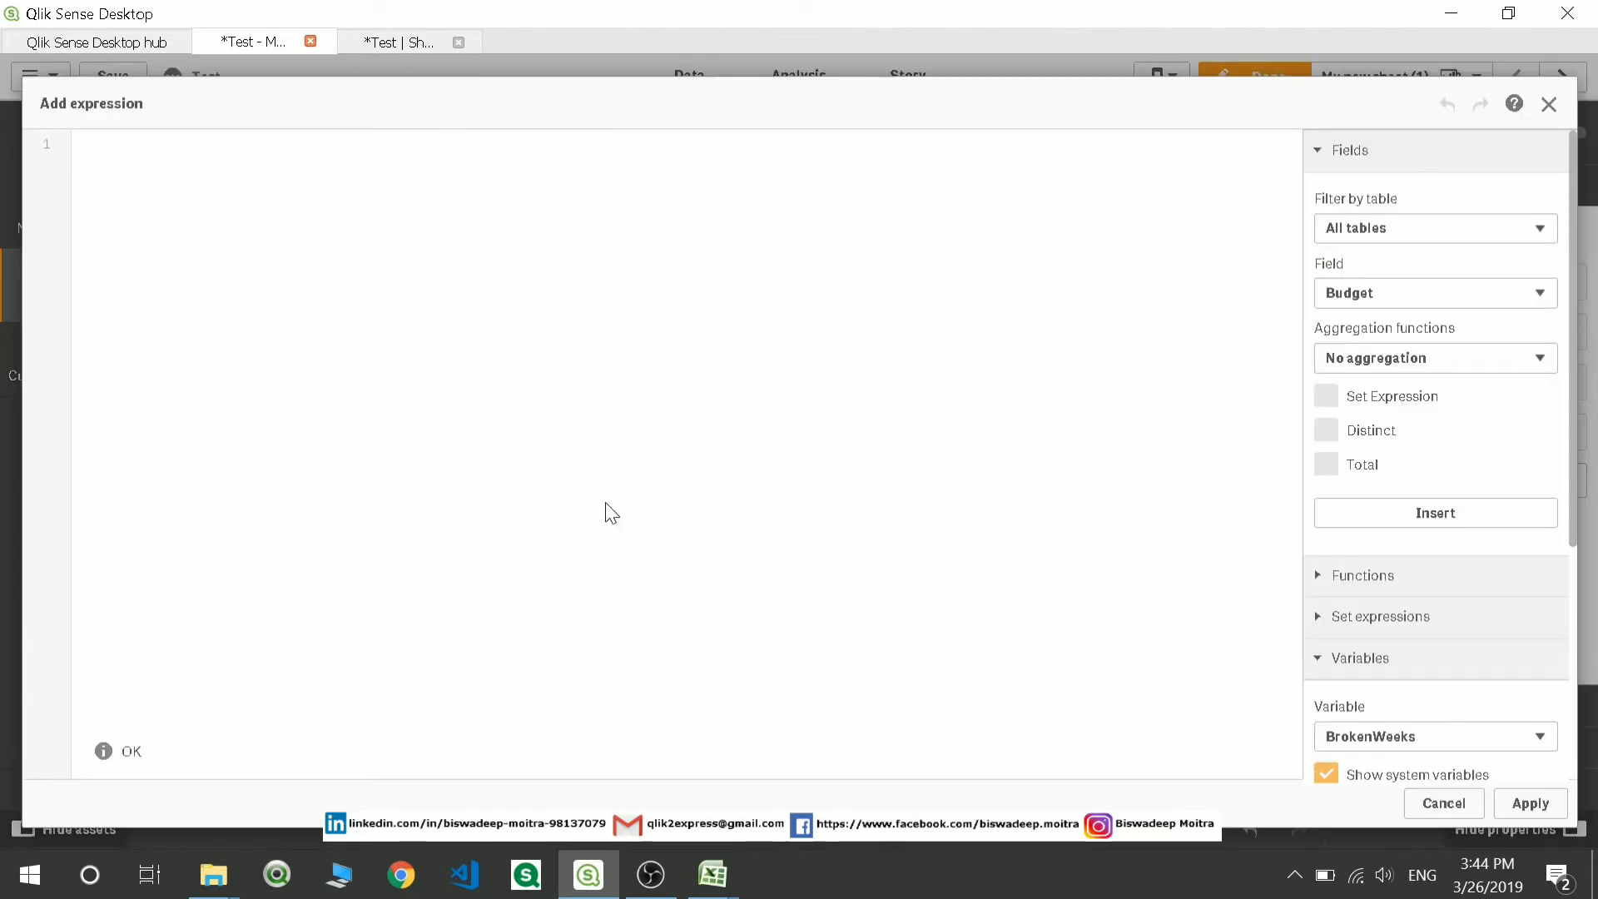
pyautogui.write("sum({<Sem={'Sem-1'}>}[Marks Obtain])")
pyautogui.write('-')
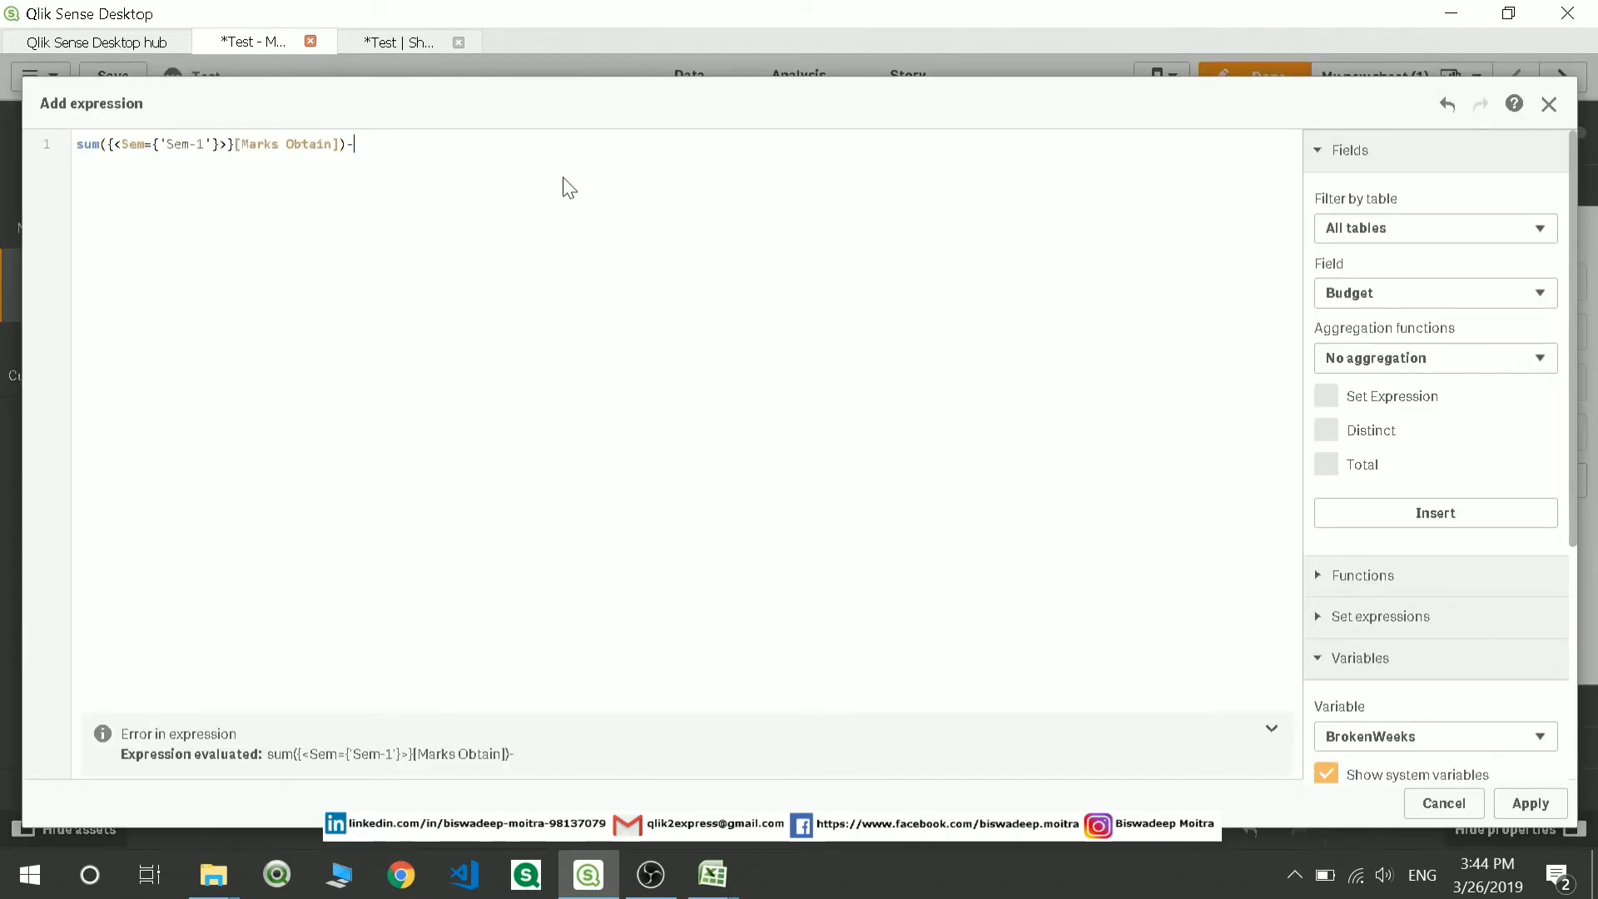
pyautogui.write("sum({<Sem={'Sem-1'}>}[Marks Obtain])")
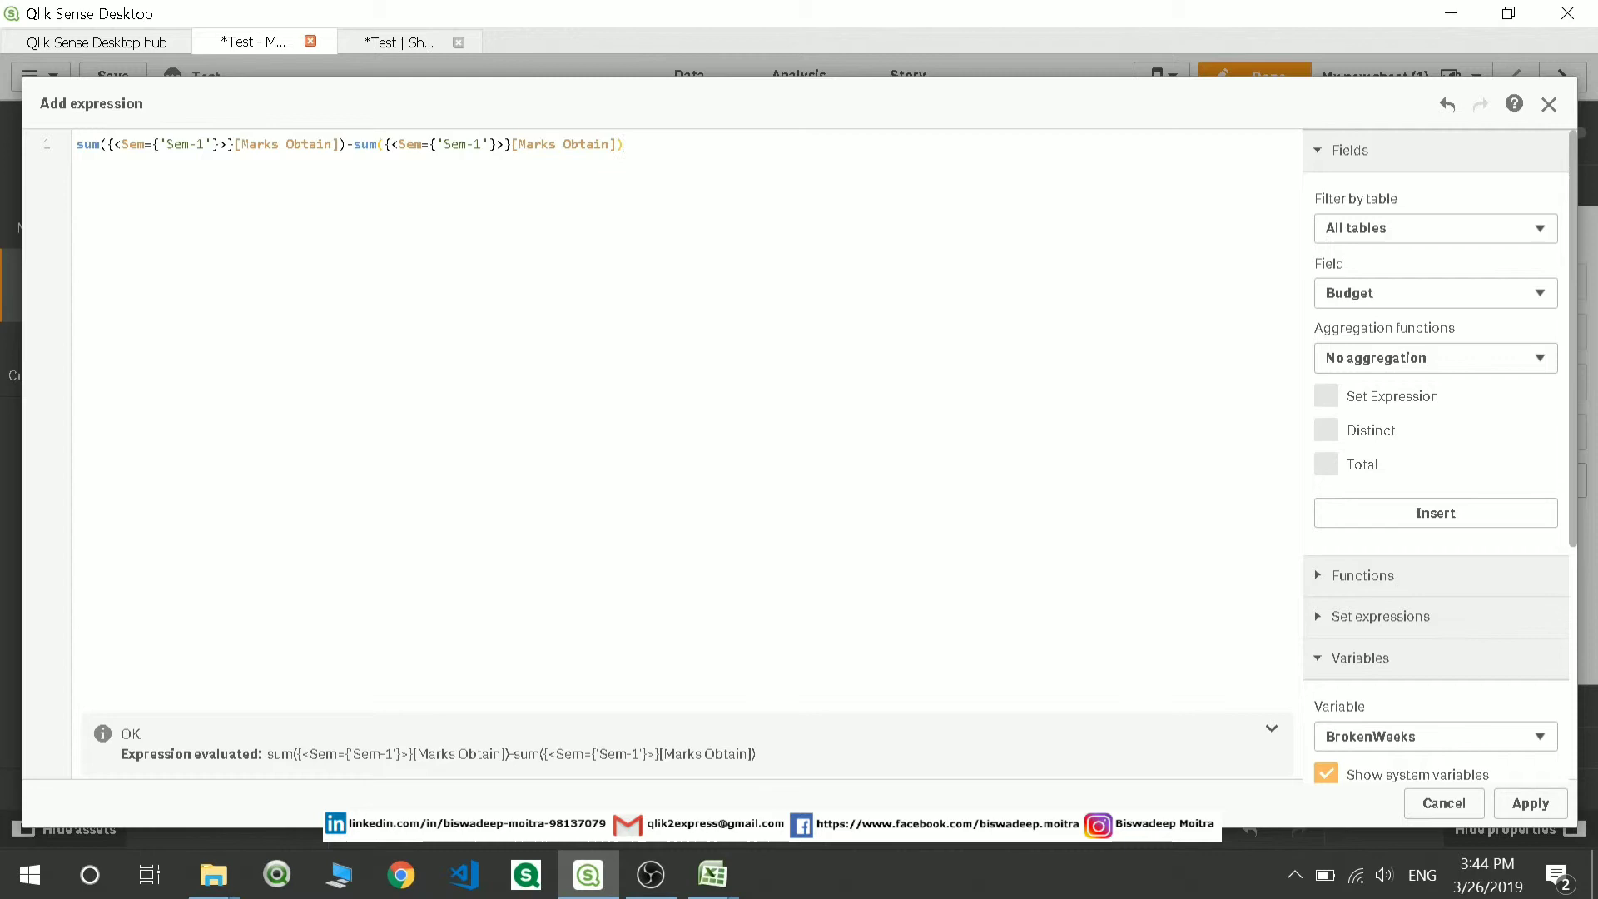
pyautogui.click(195, 144)
pyautogui.press('BackSpace')
pyautogui.write('5')
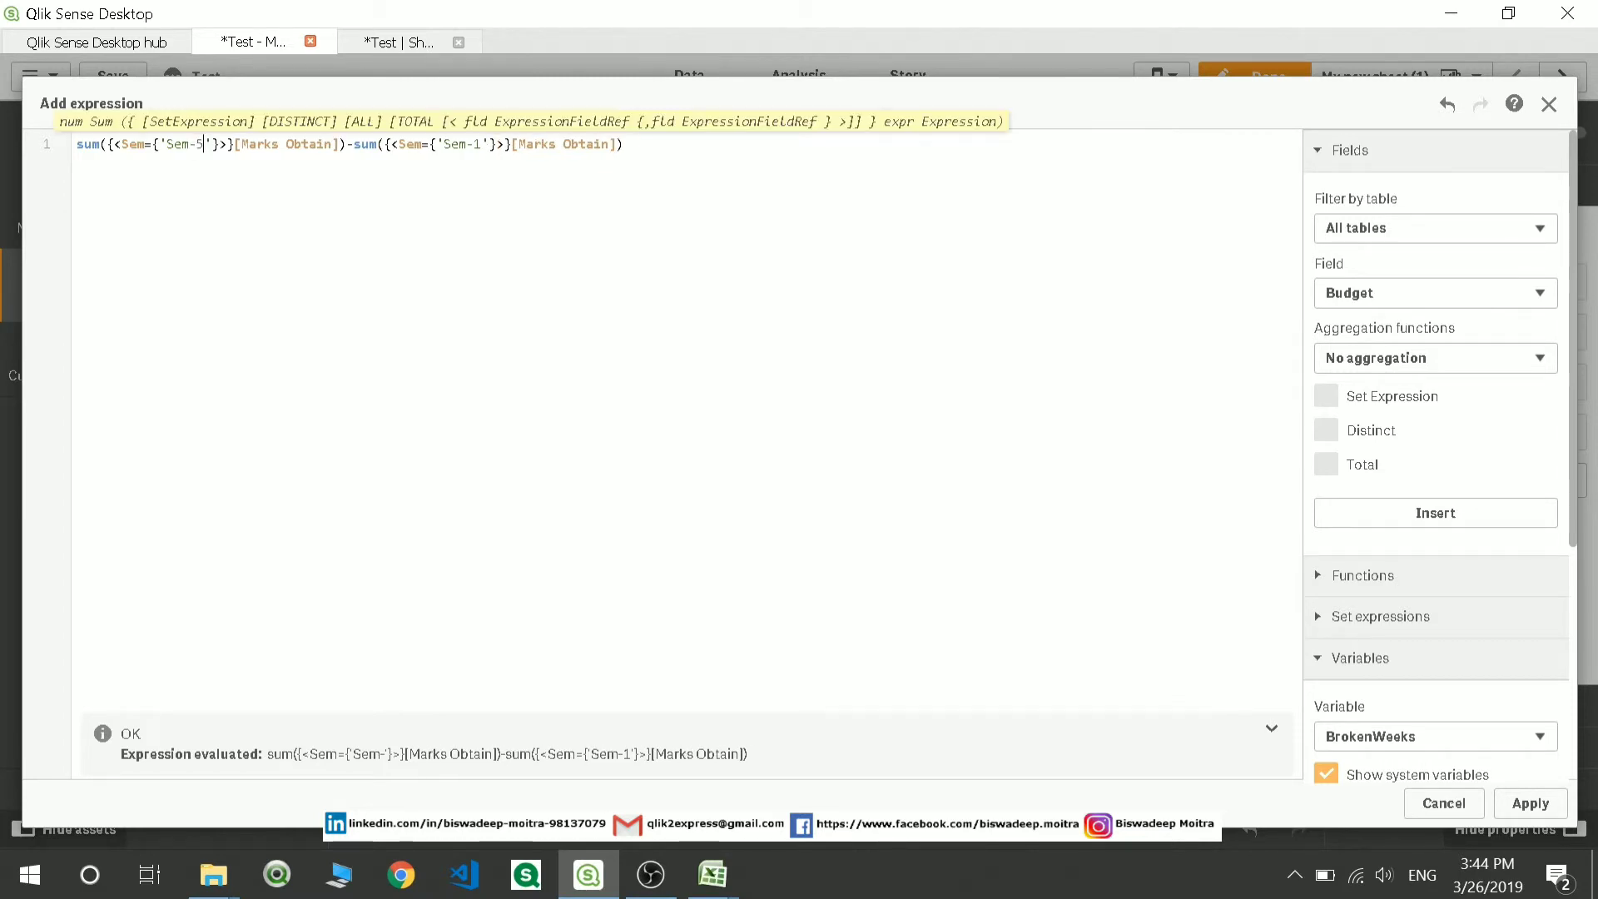
pyautogui.click(481, 144)
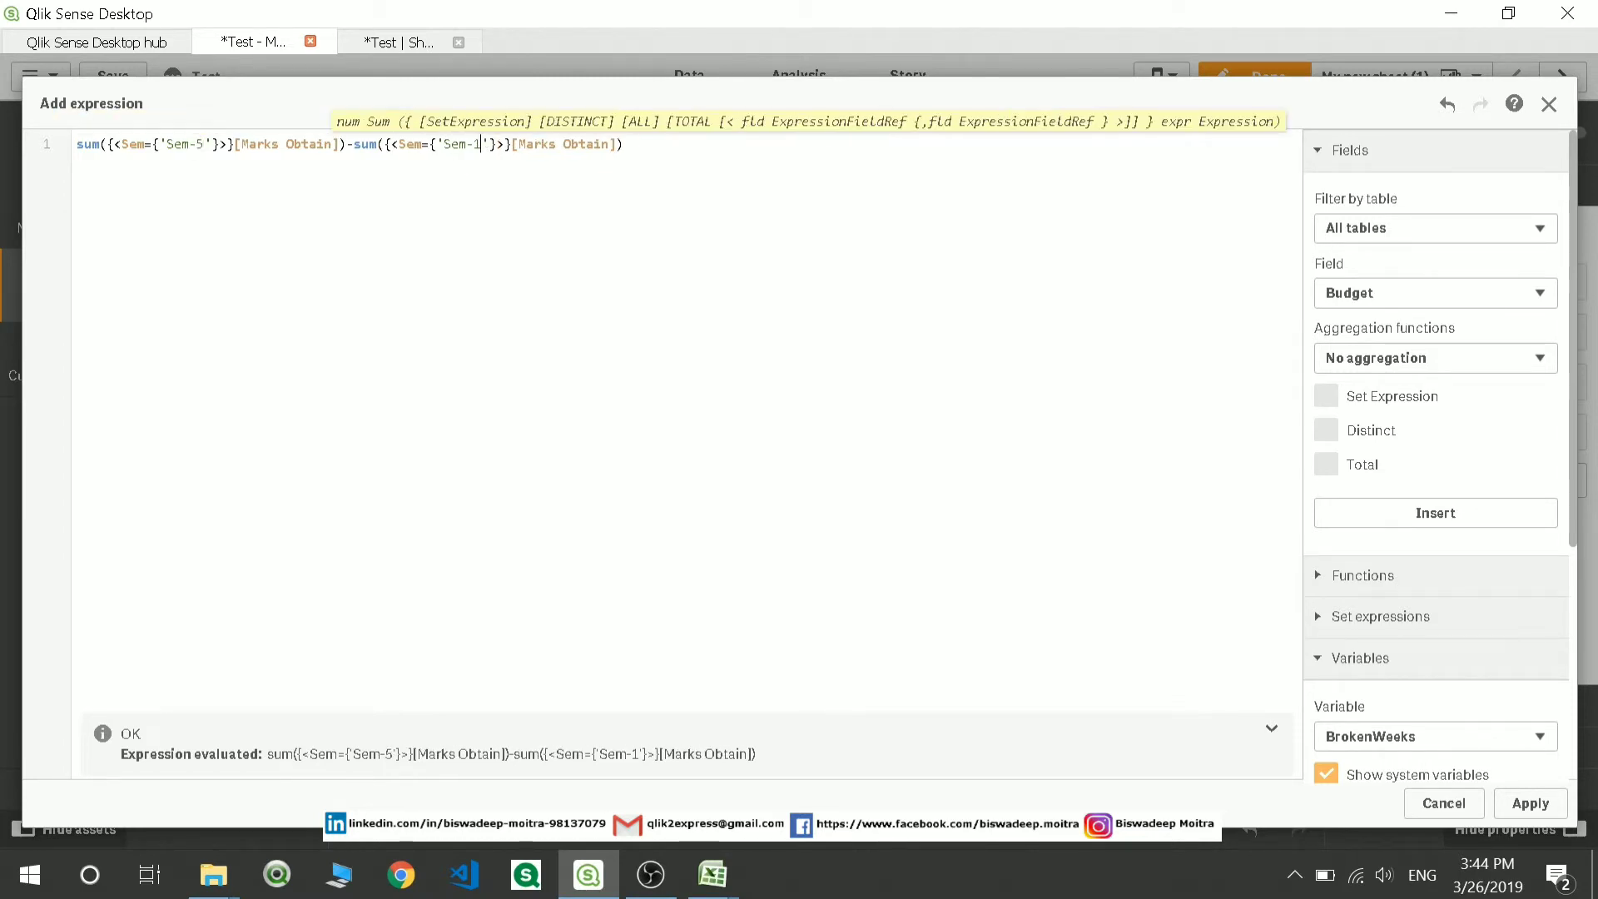
pyautogui.press('BackSpace')
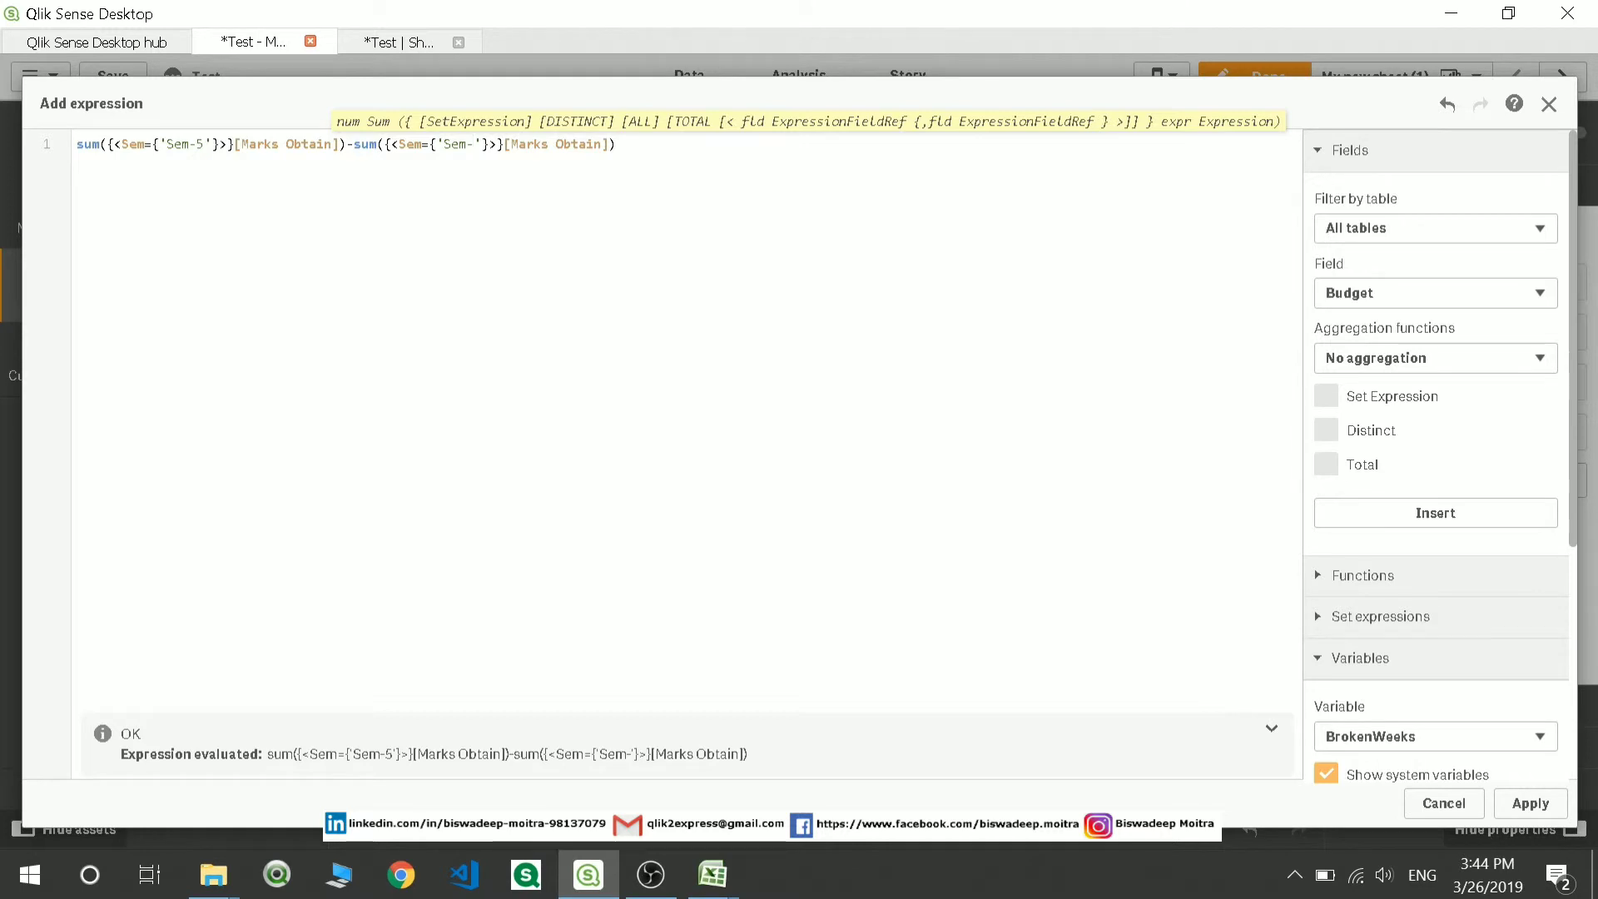
pyautogui.write('4')
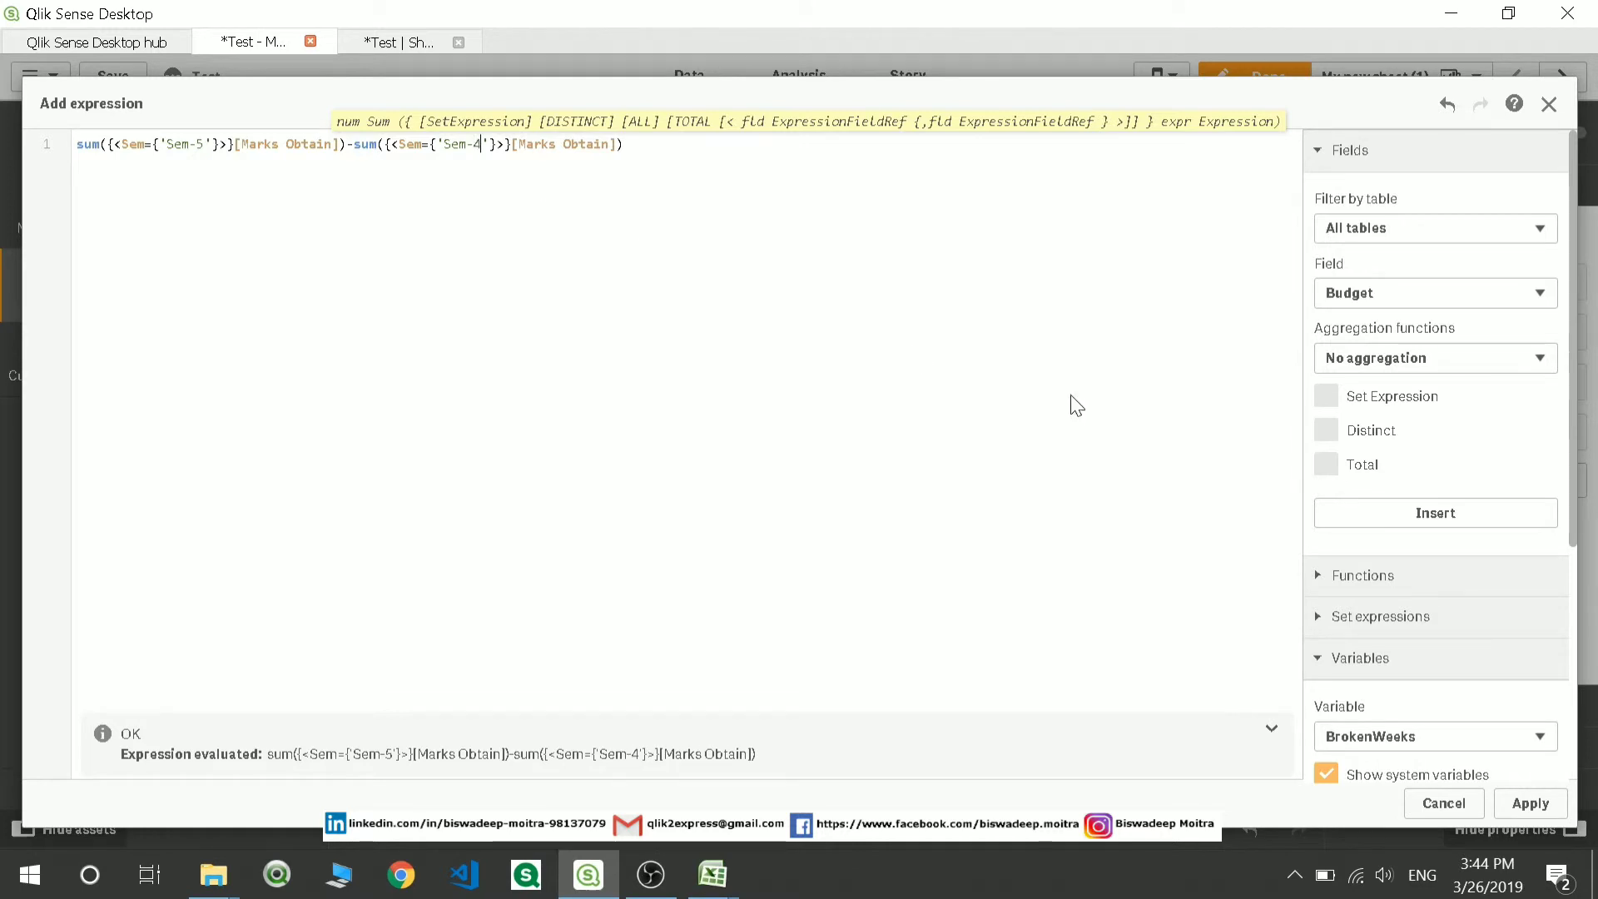
pyautogui.click(1522, 807)
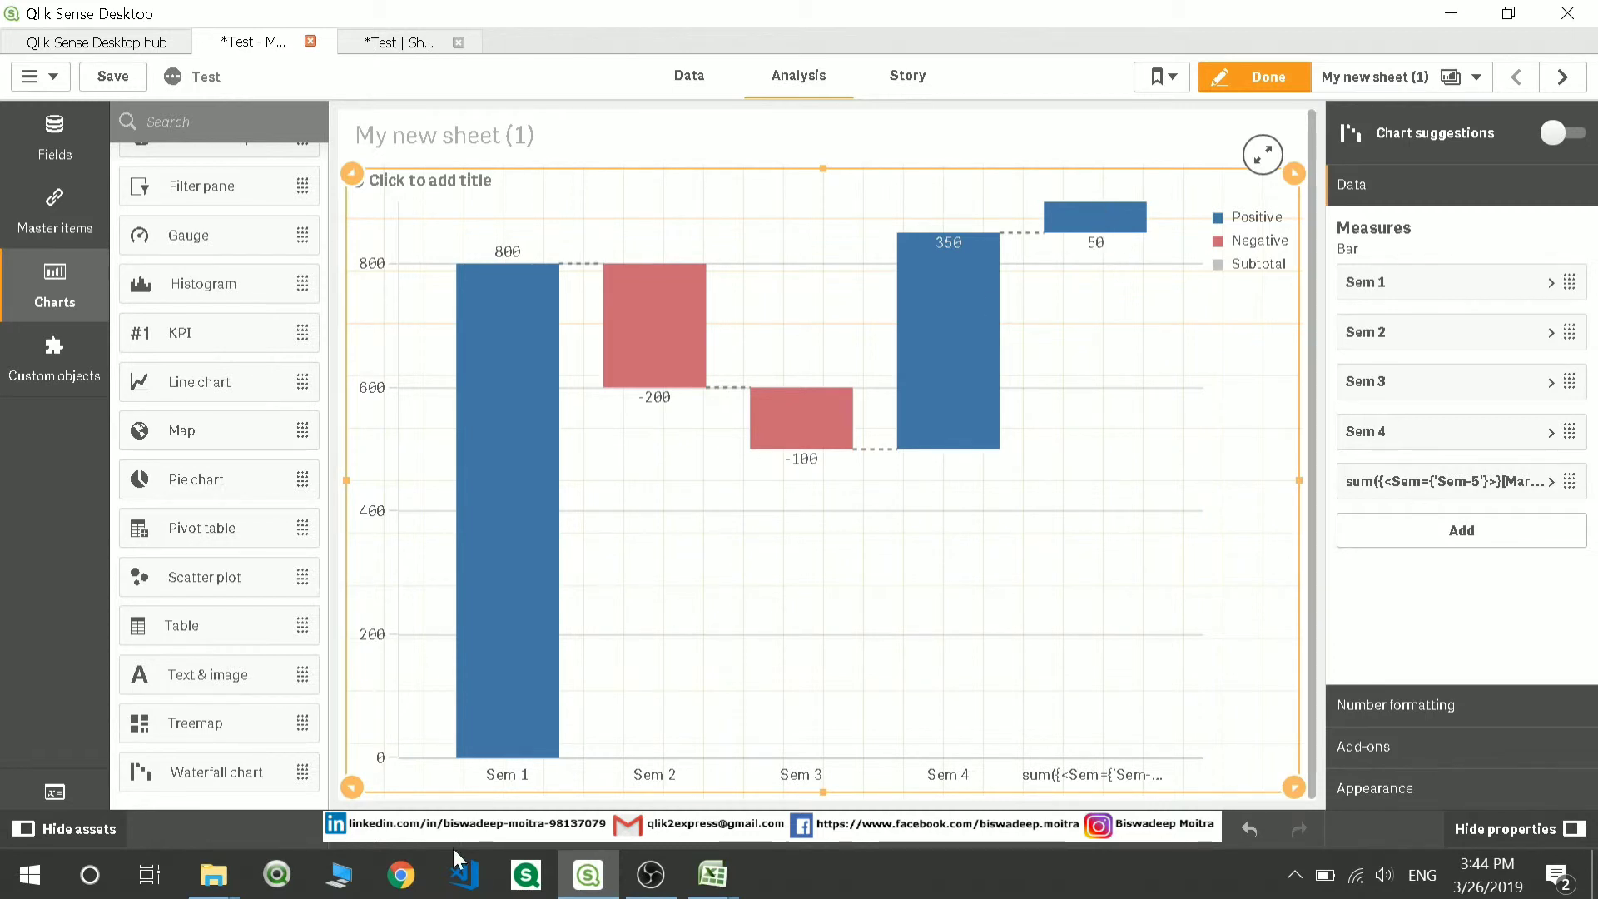
# - Label the fifth measure Sem 5
pyautogui.click(1373, 483)
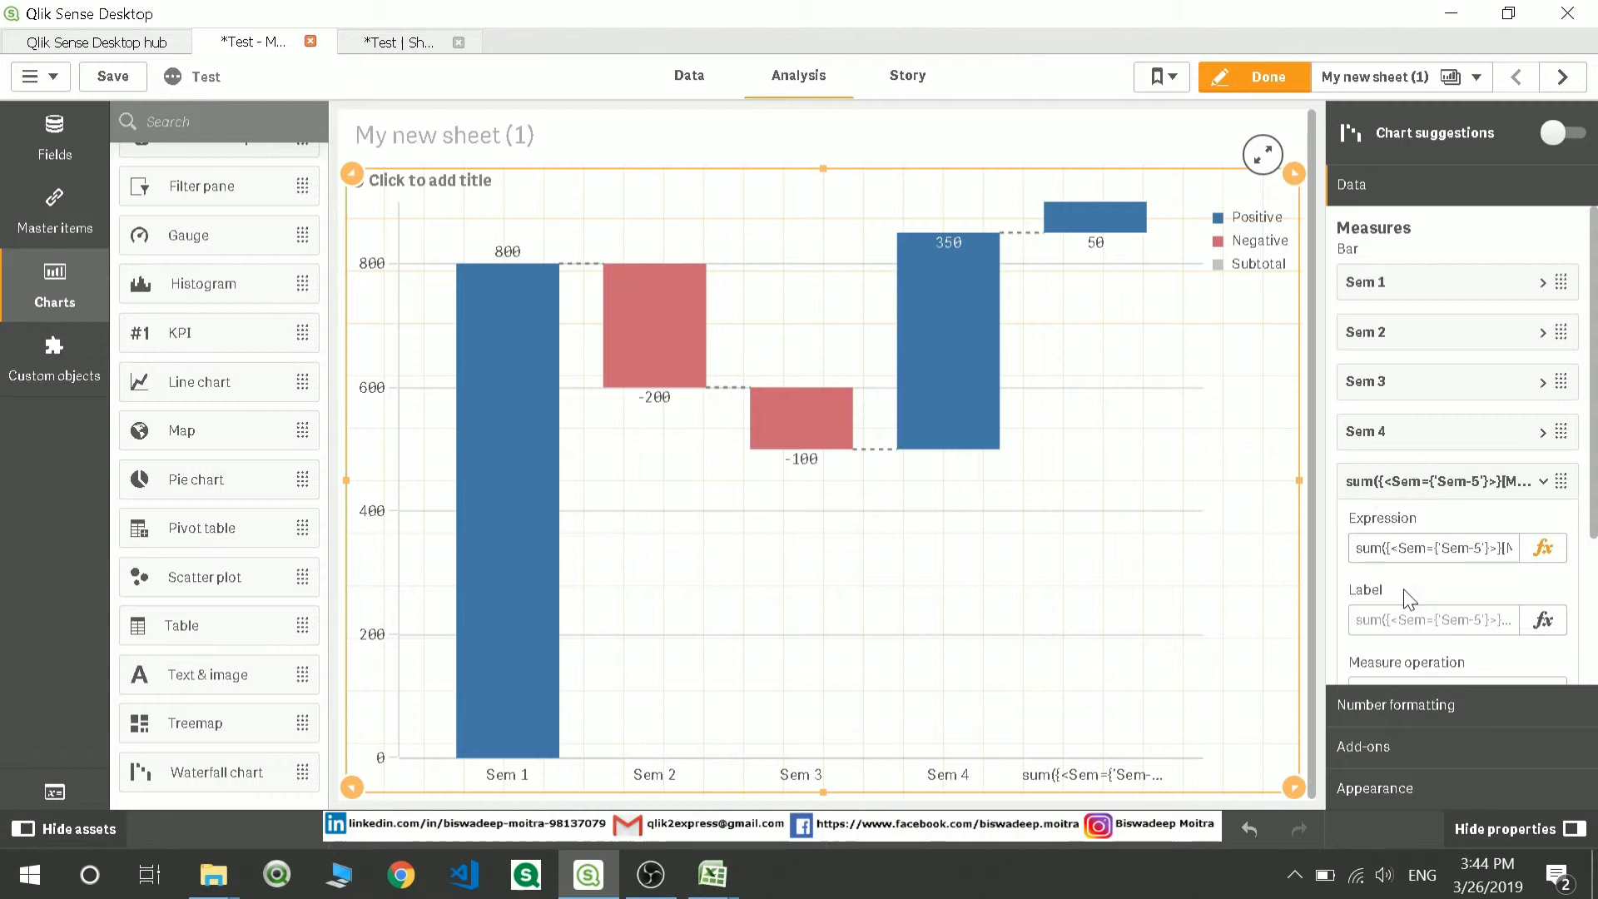
pyautogui.click(1415, 620)
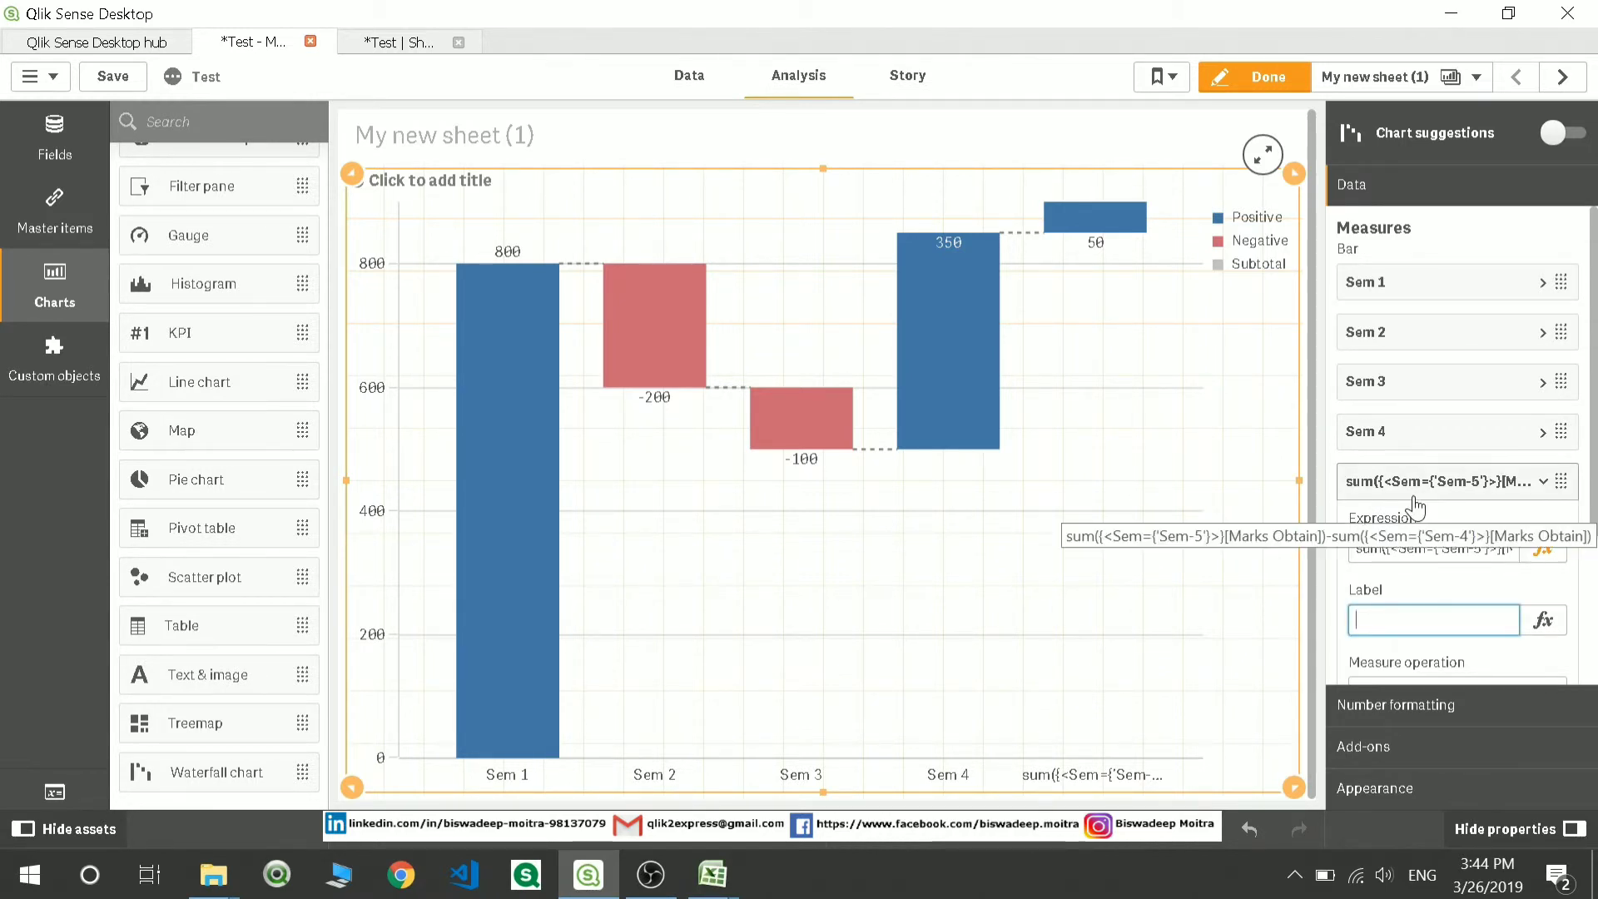
pyautogui.write('Sem 5')
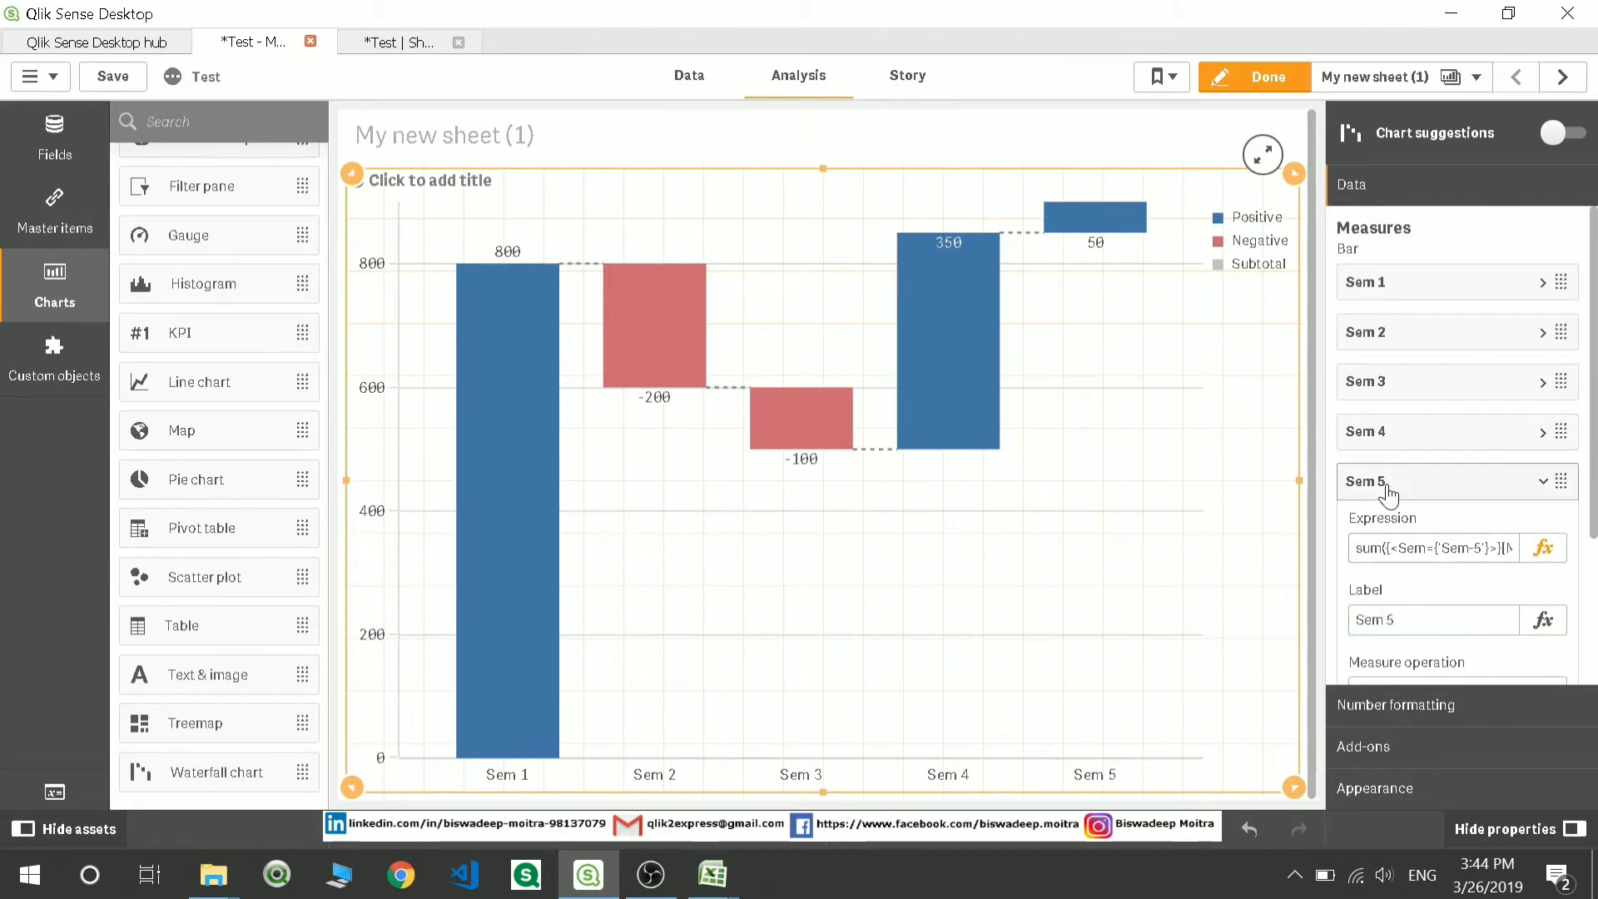
pyautogui.click(1388, 491)
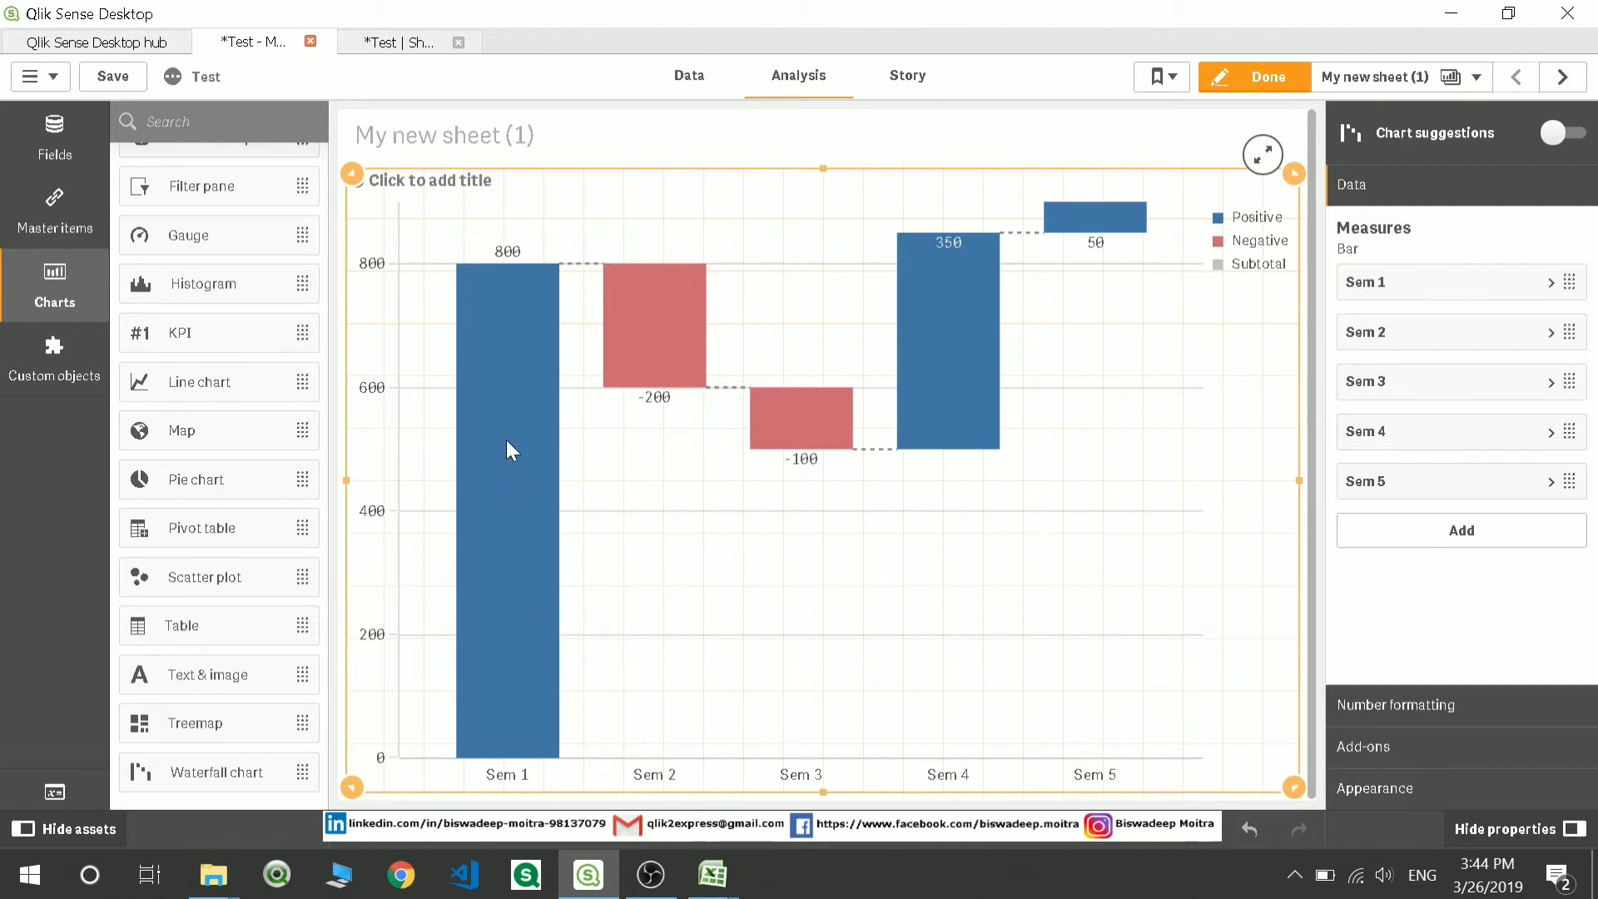
pyautogui.click(1446, 532)
# - Add a sixth measure summing Marks Obtain for Sem-6
pyautogui.click(1015, 396)
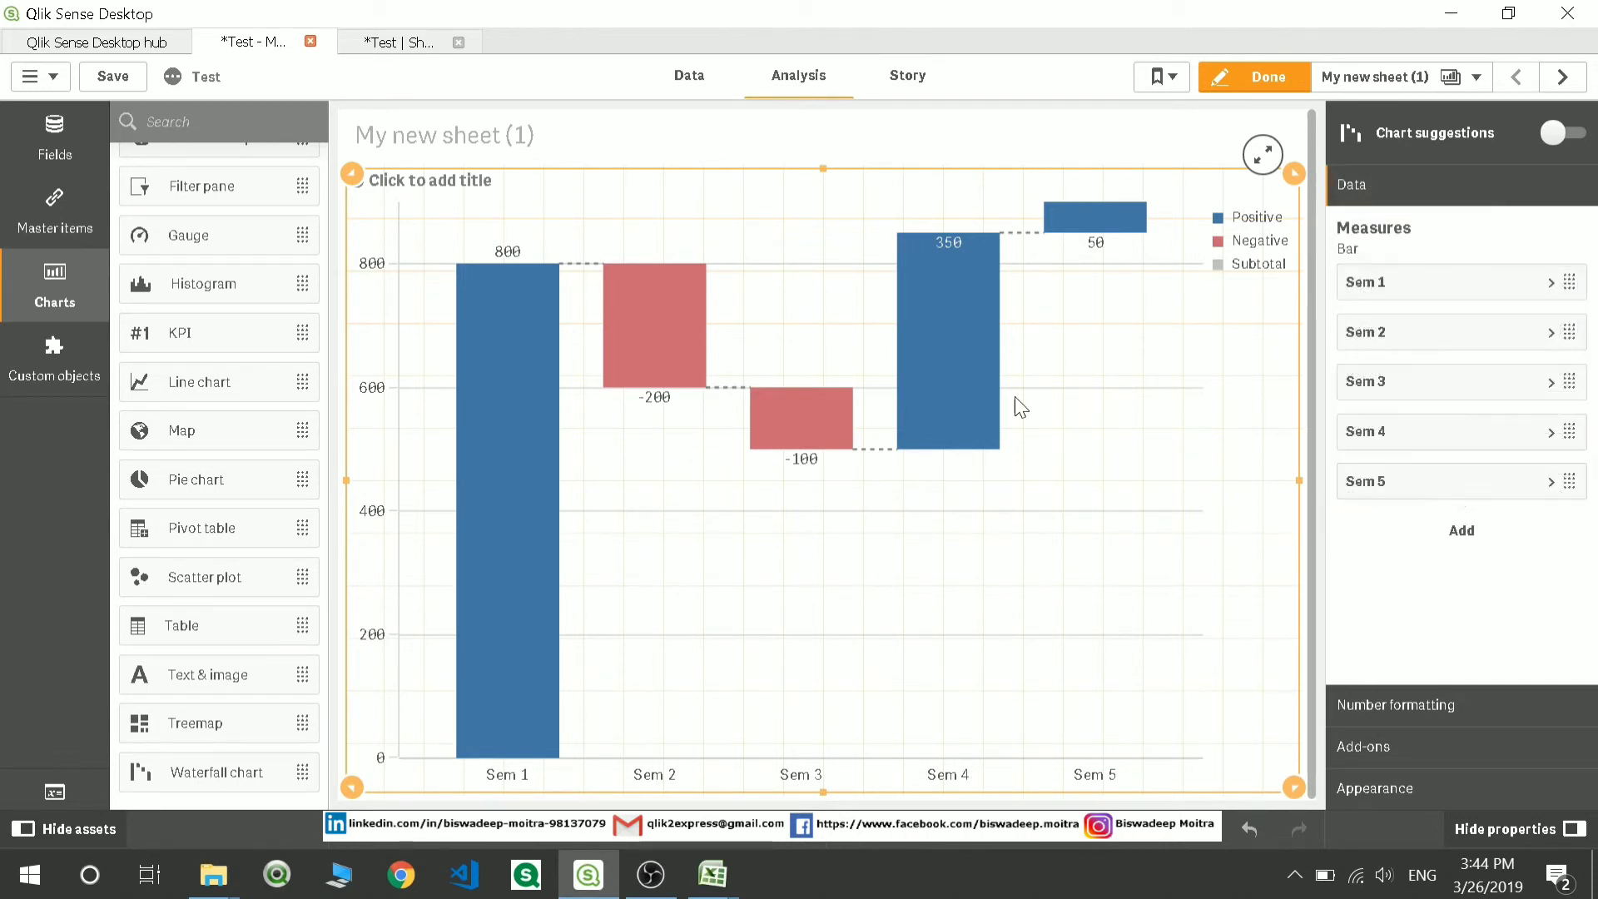
pyautogui.write("sum({<Sem={'Sem-1'}>}[Marks Obtain])")
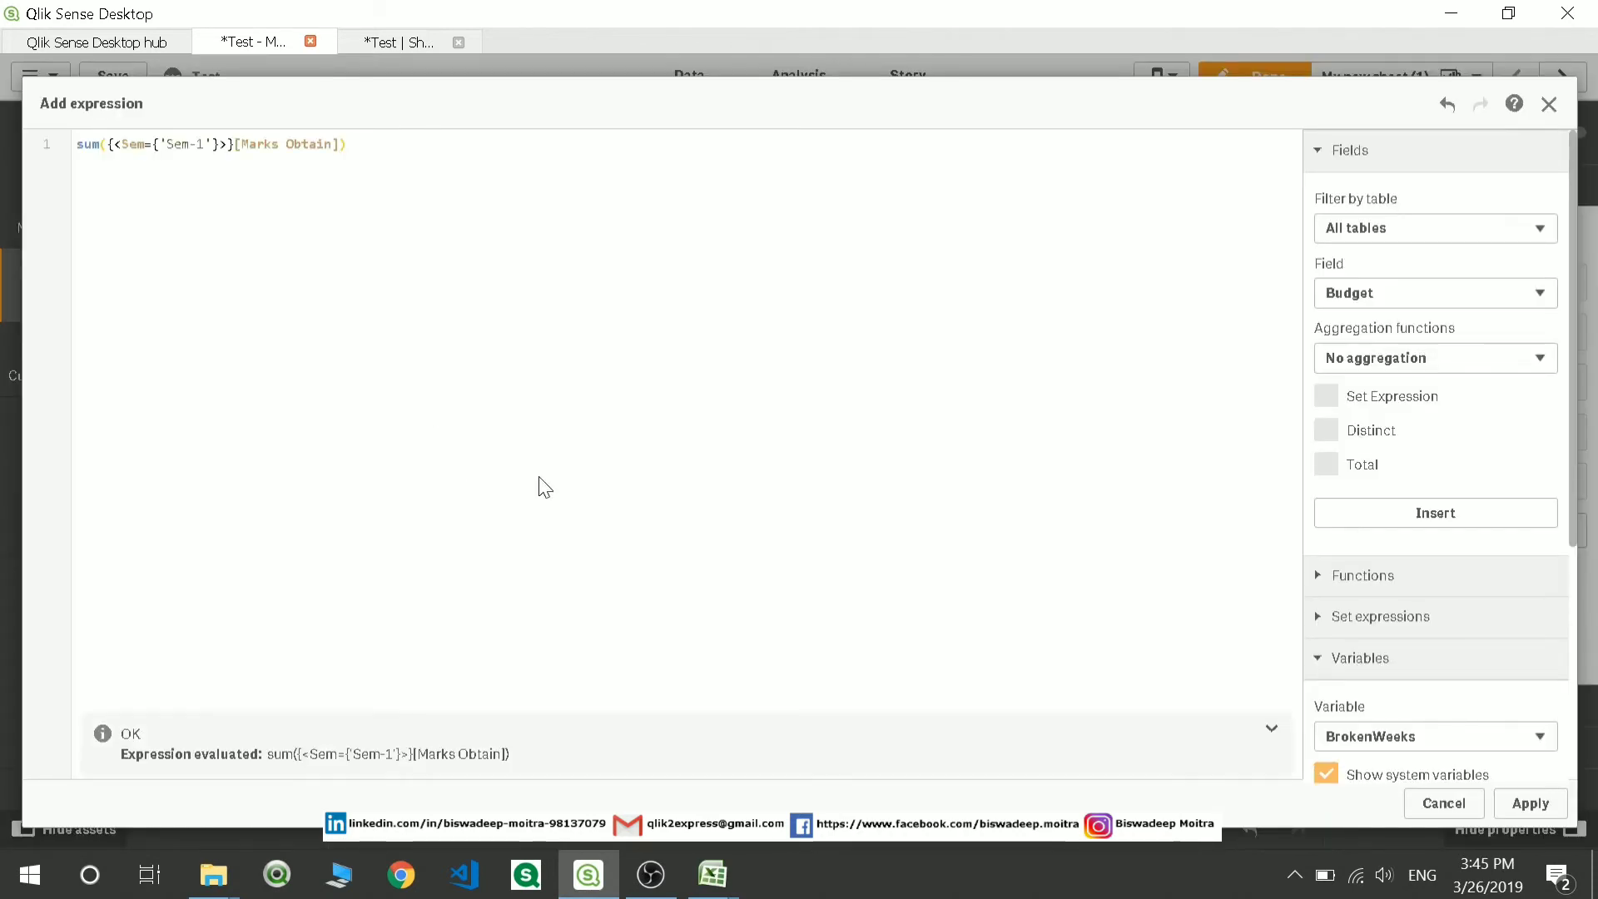
pyautogui.click(101, 144)
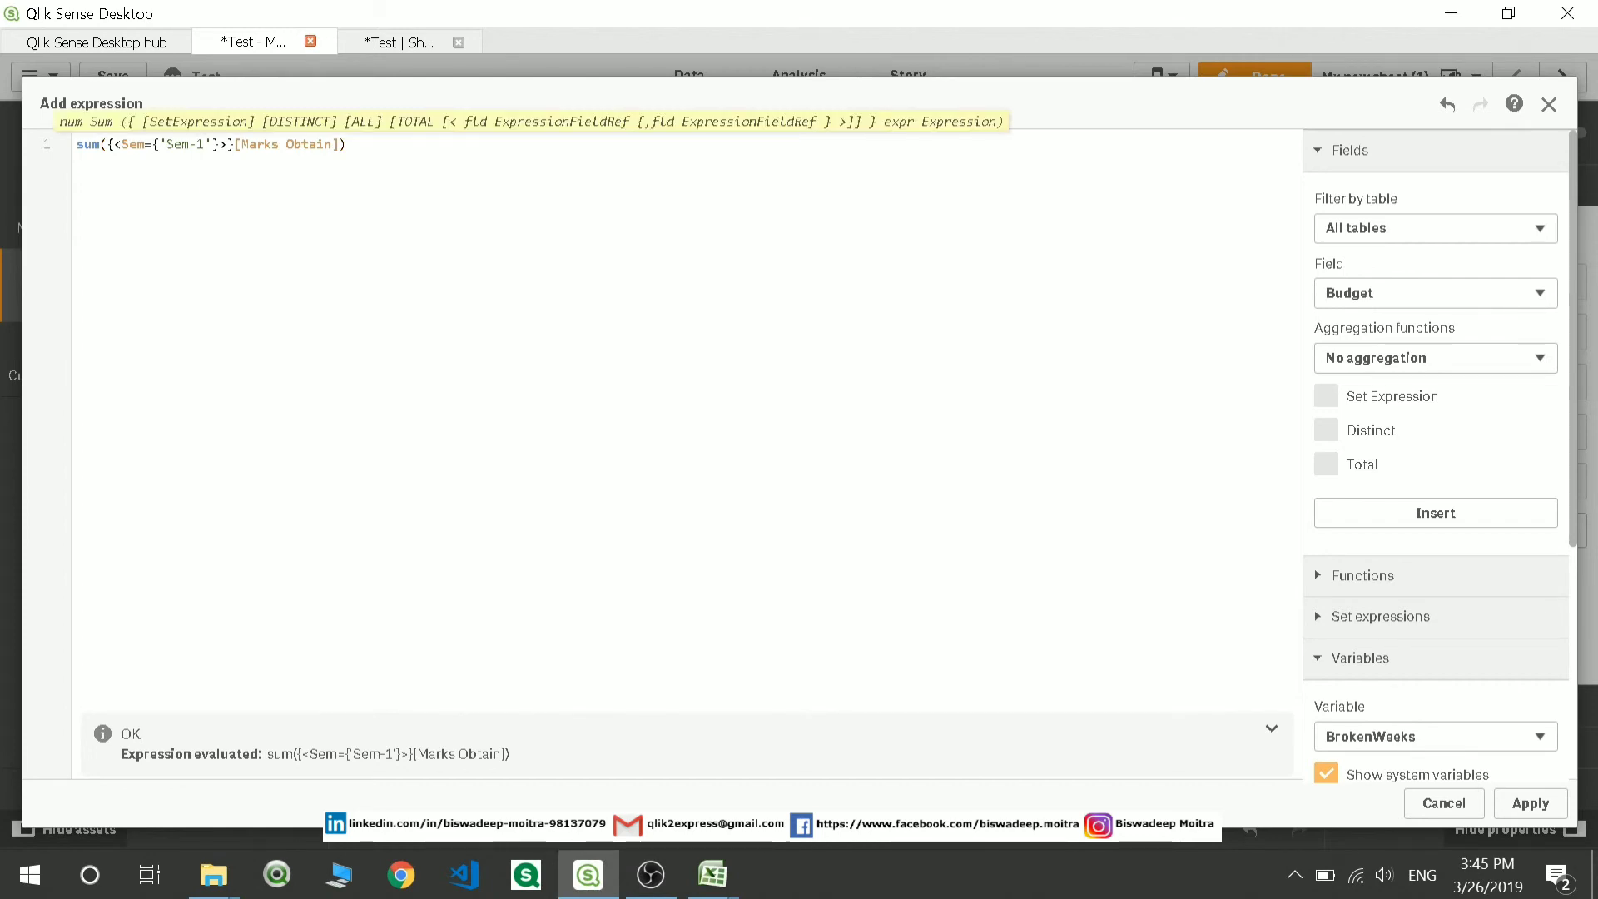
pyautogui.press('BackSpace')
pyautogui.write('6')
pyautogui.click(1521, 803)
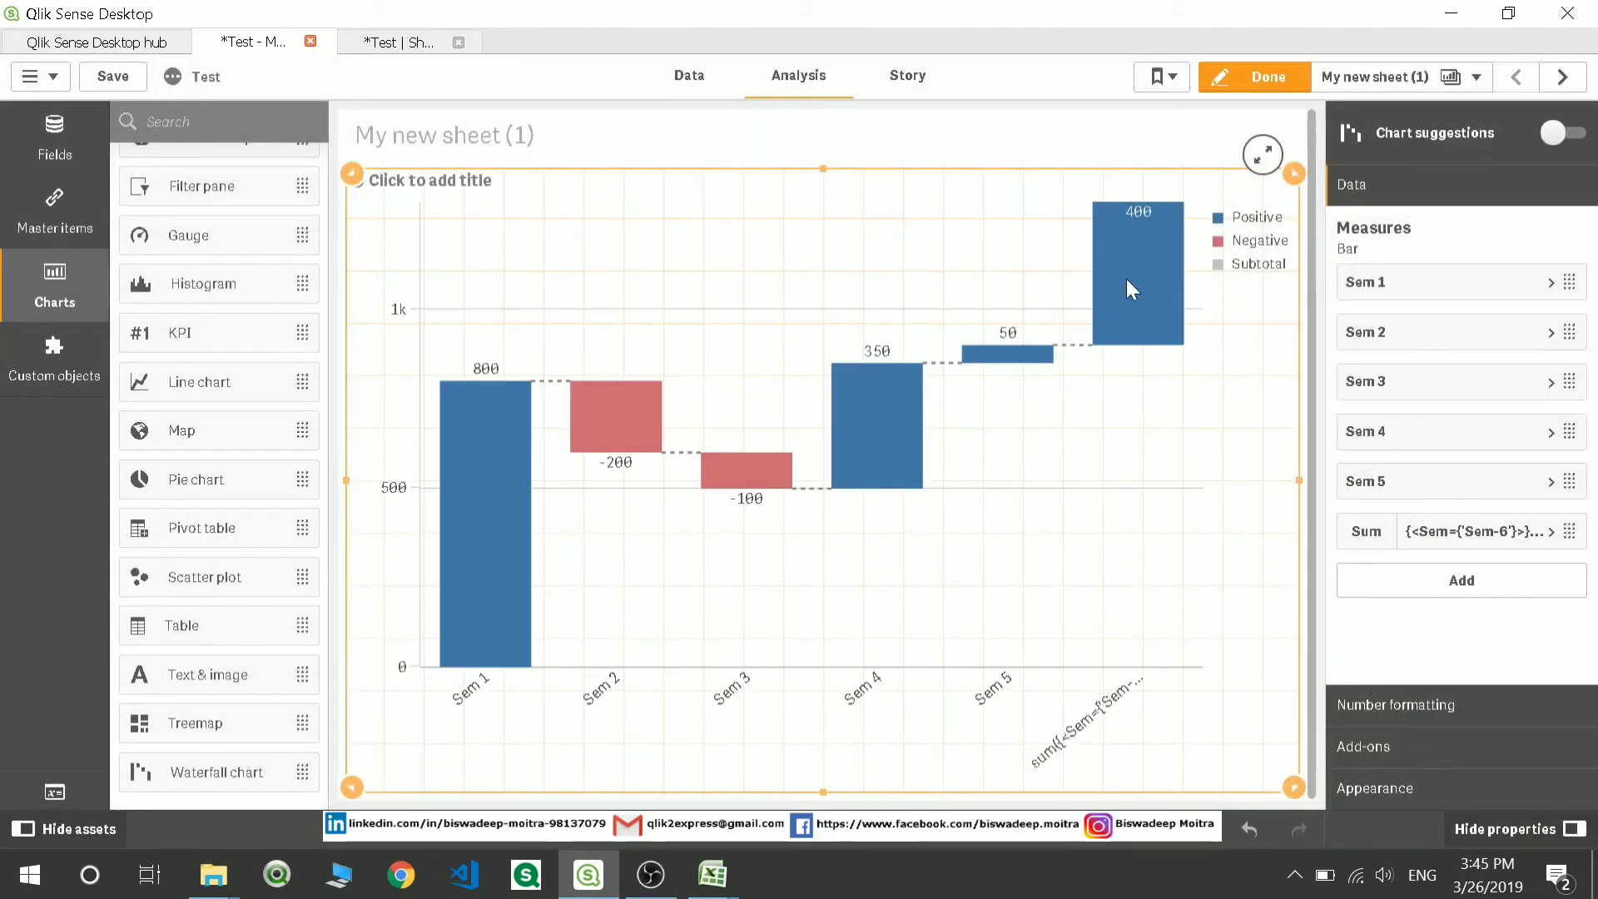
# - Change the sixth measure to Sem-6 minus Sem-5 marks (-500), then check Excel
pyautogui.click(1490, 533)
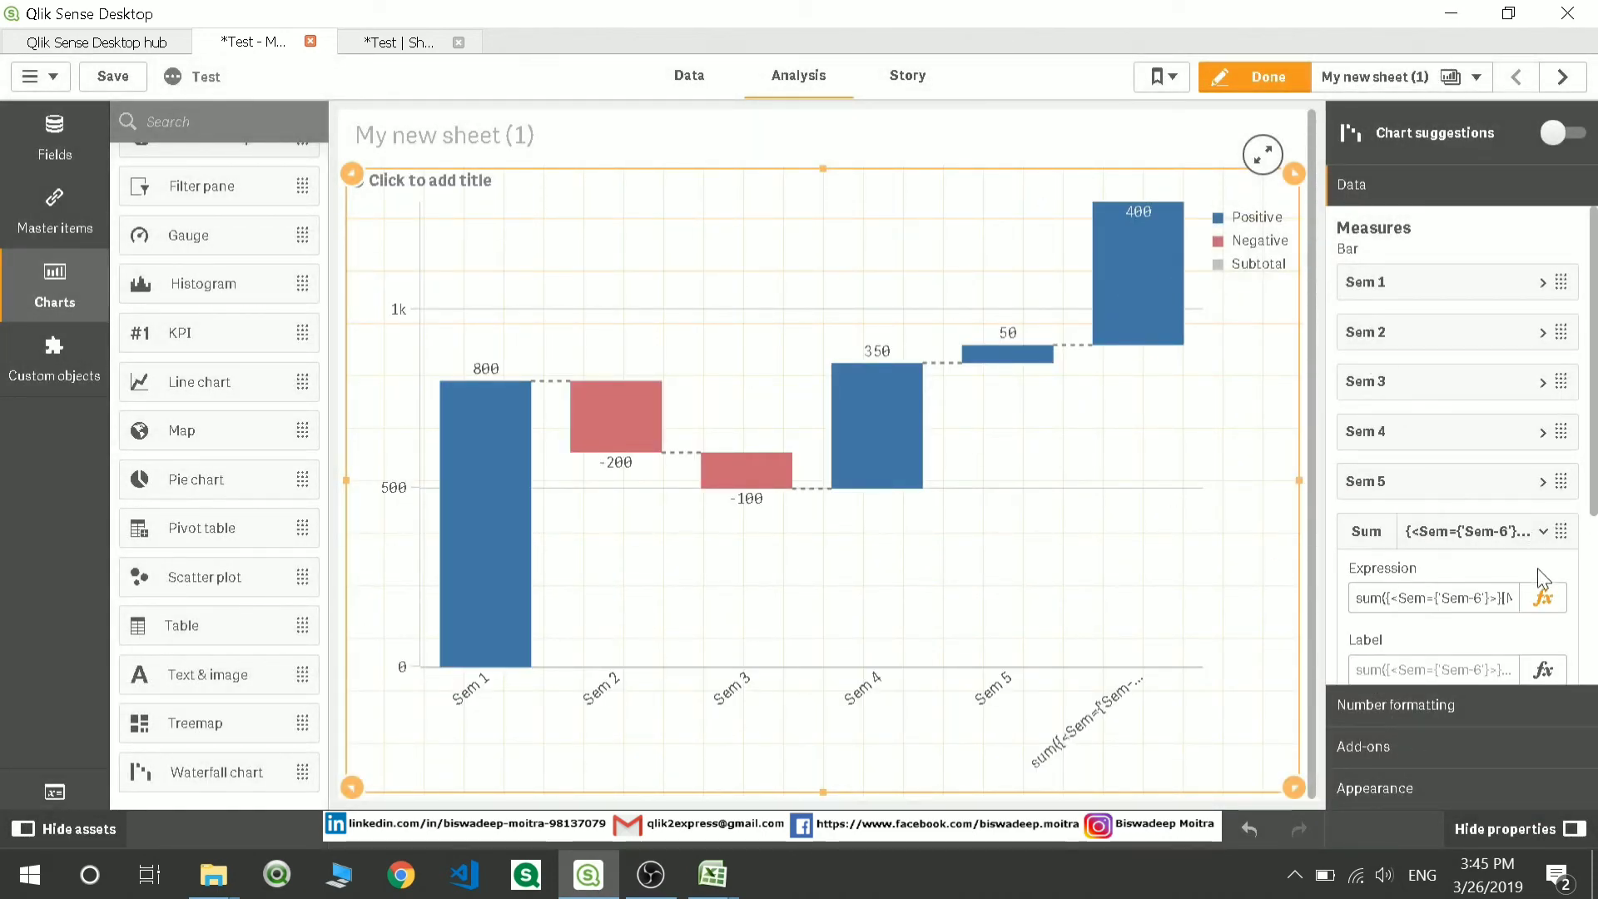
pyautogui.click(1542, 597)
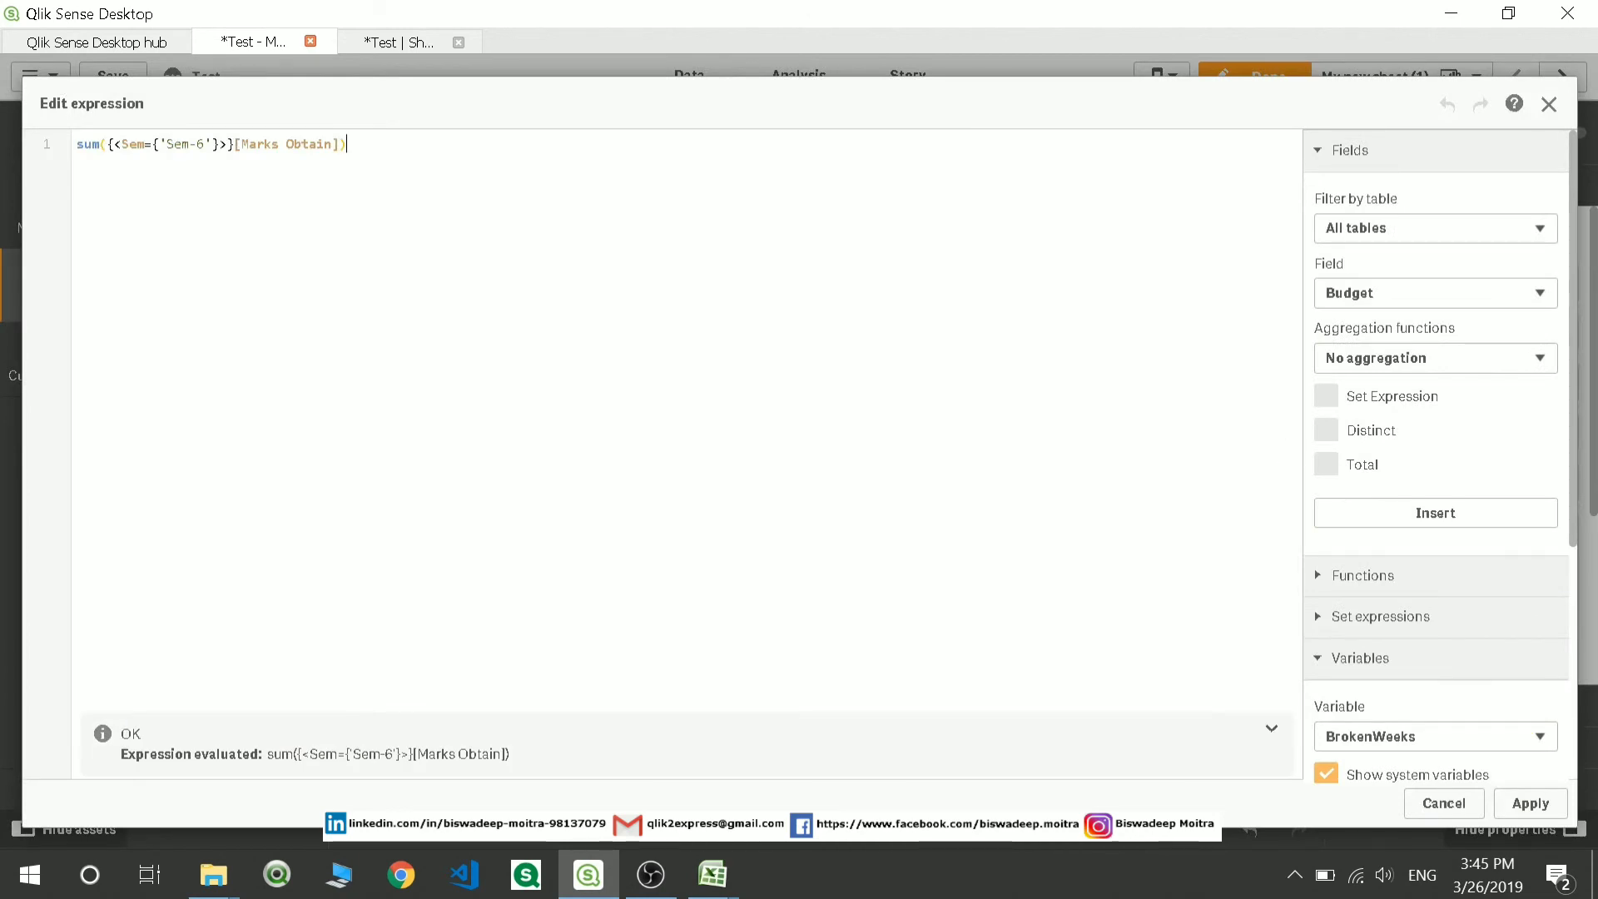
pyautogui.write('-')
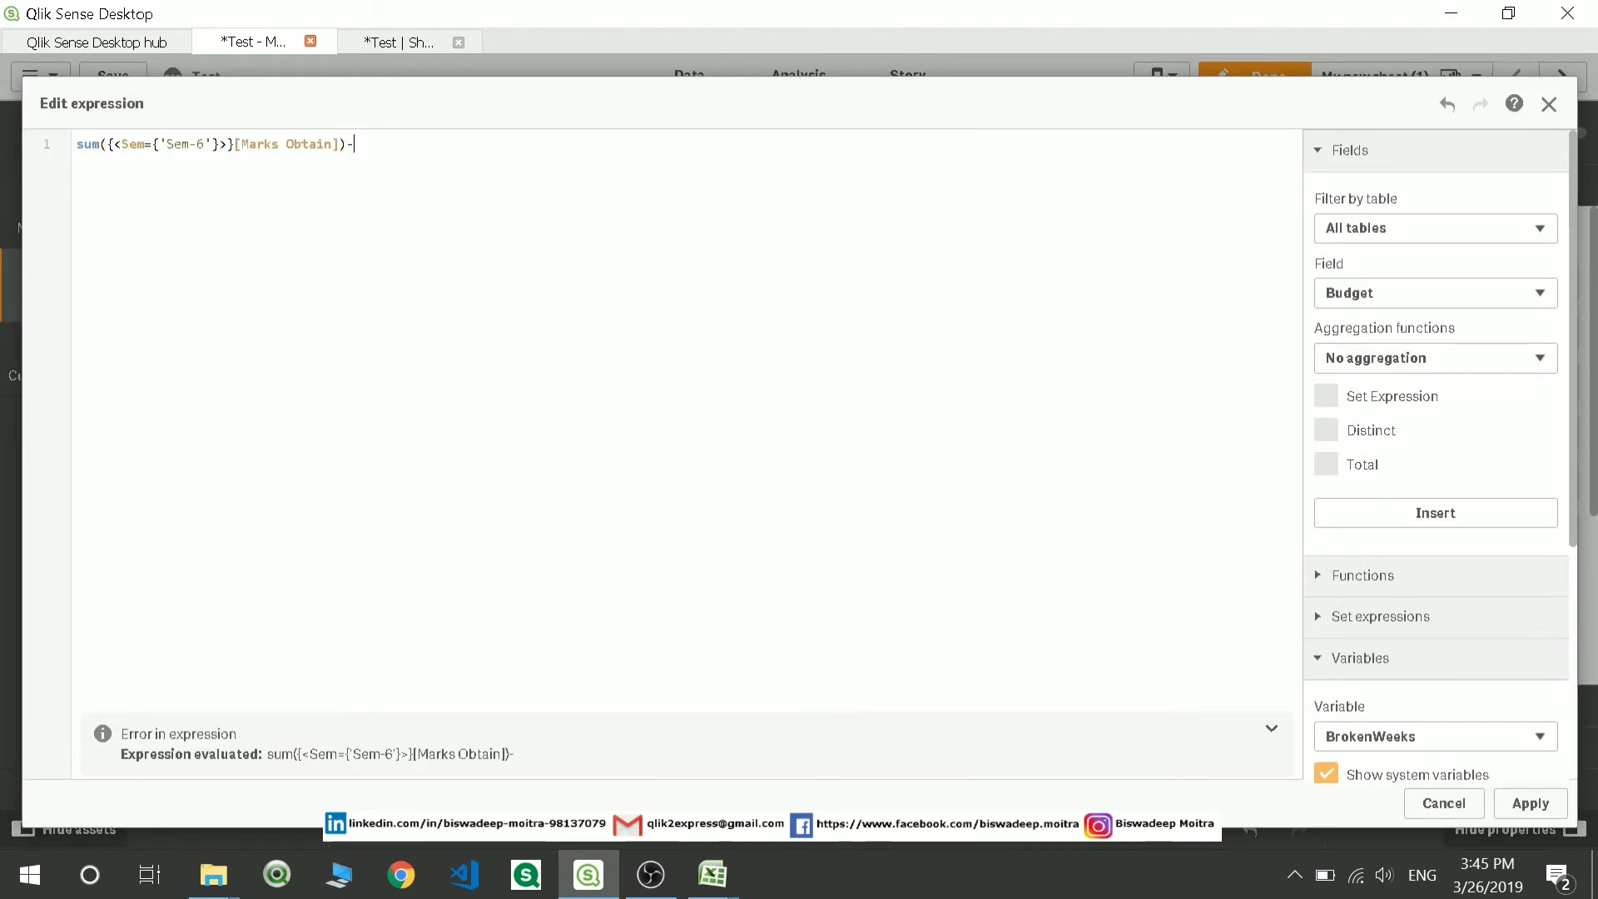
pyautogui.write("sum({<Sem={'Sem-1'}>}[Marks Obtain])")
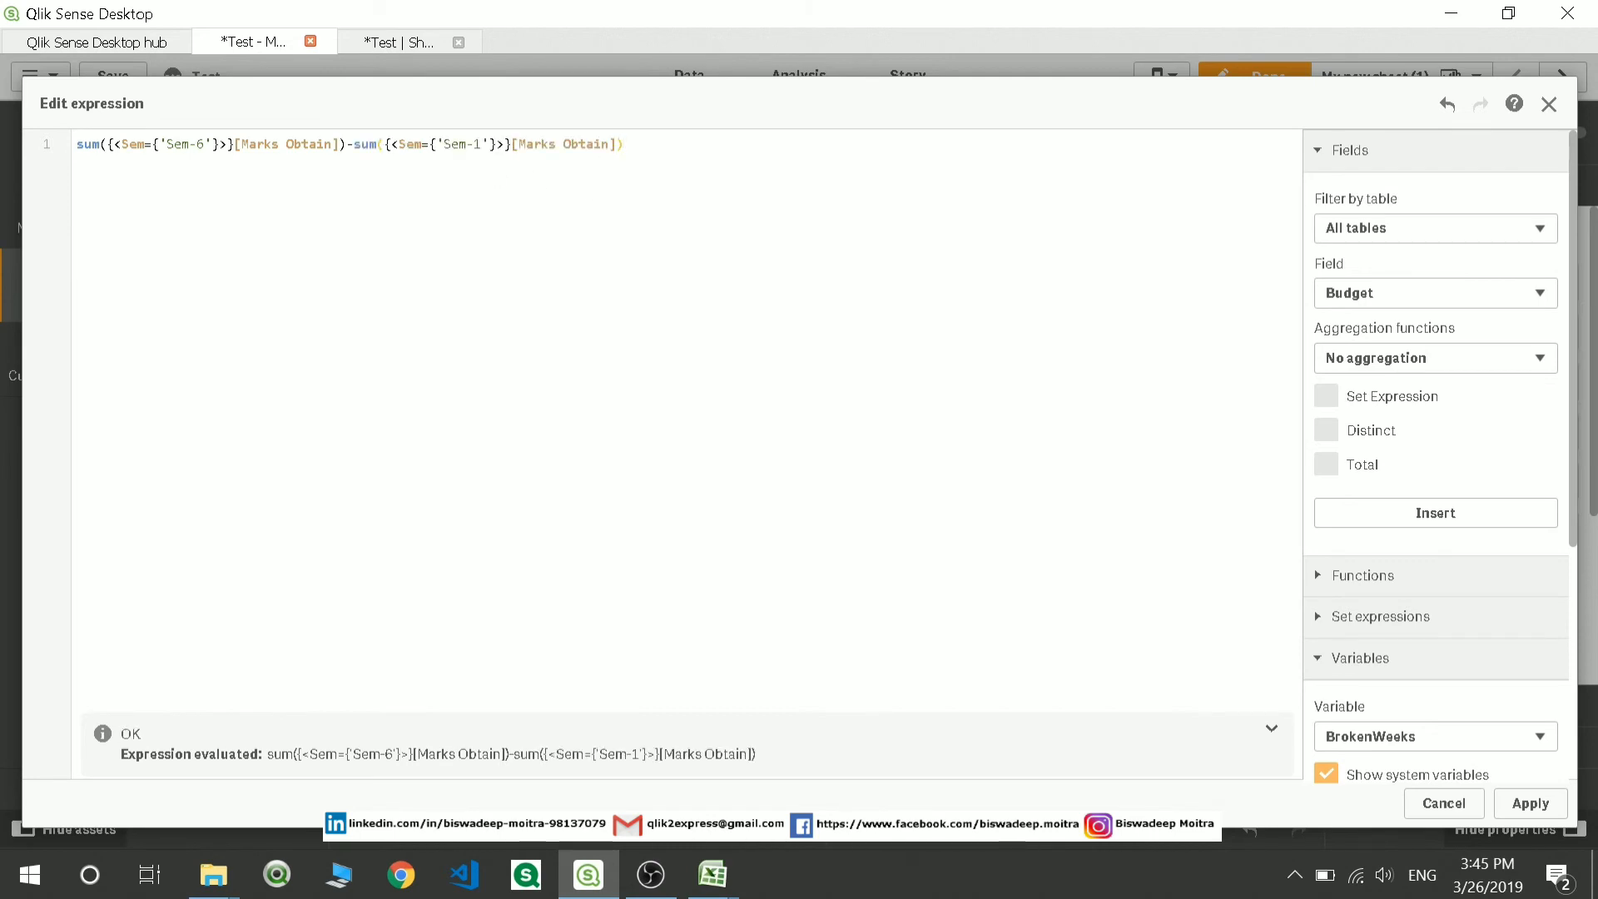
pyautogui.press('BackSpace')
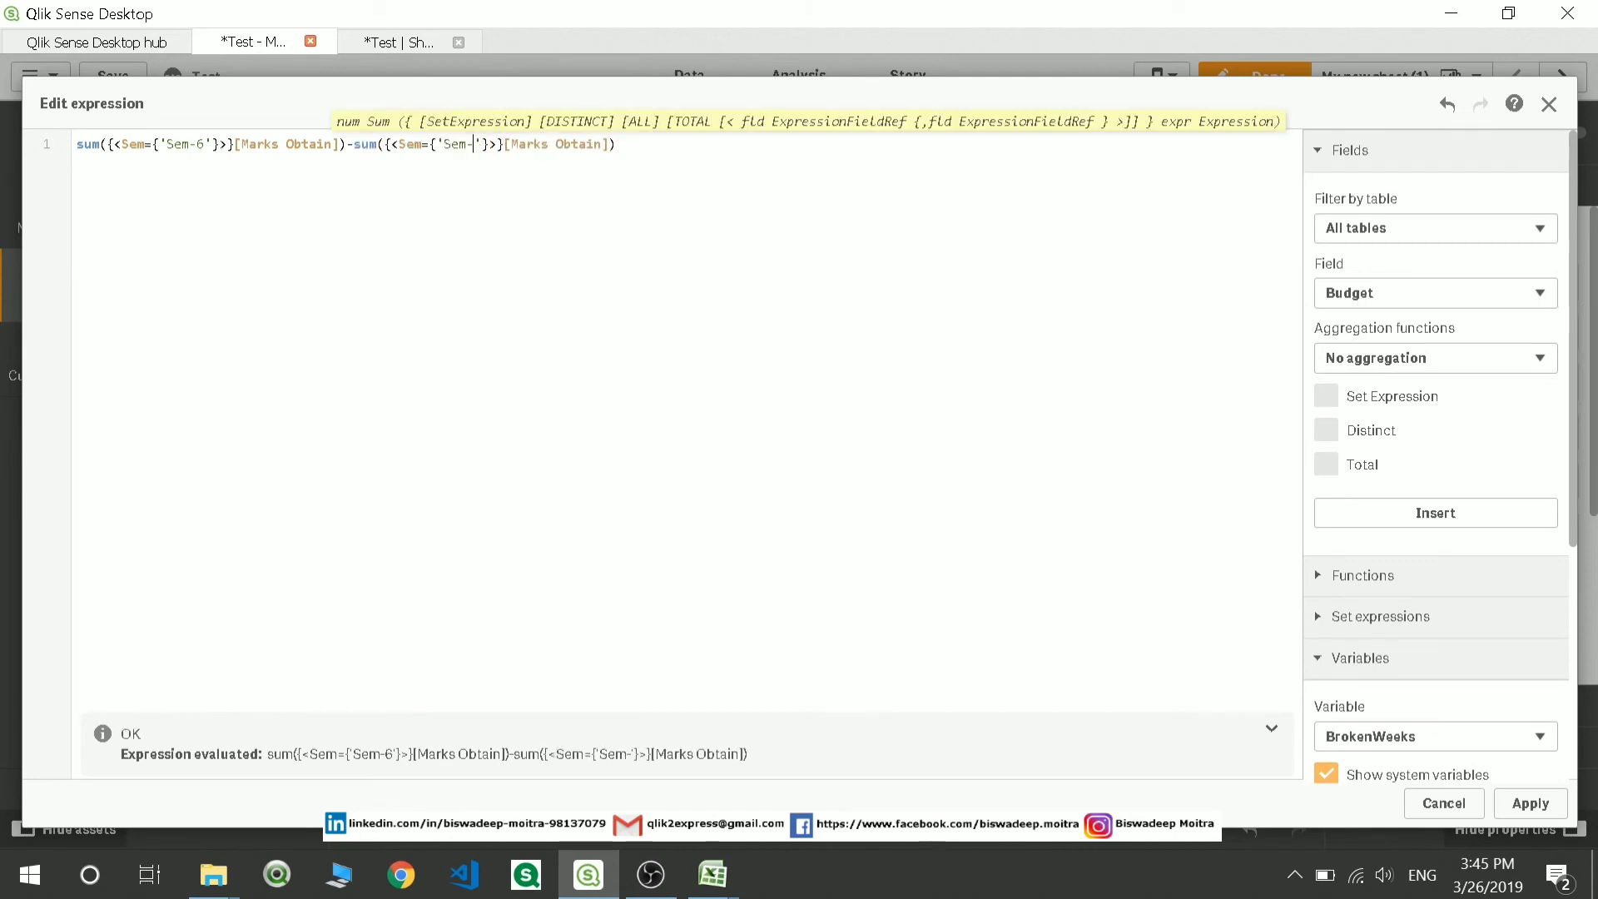
pyautogui.write('5')
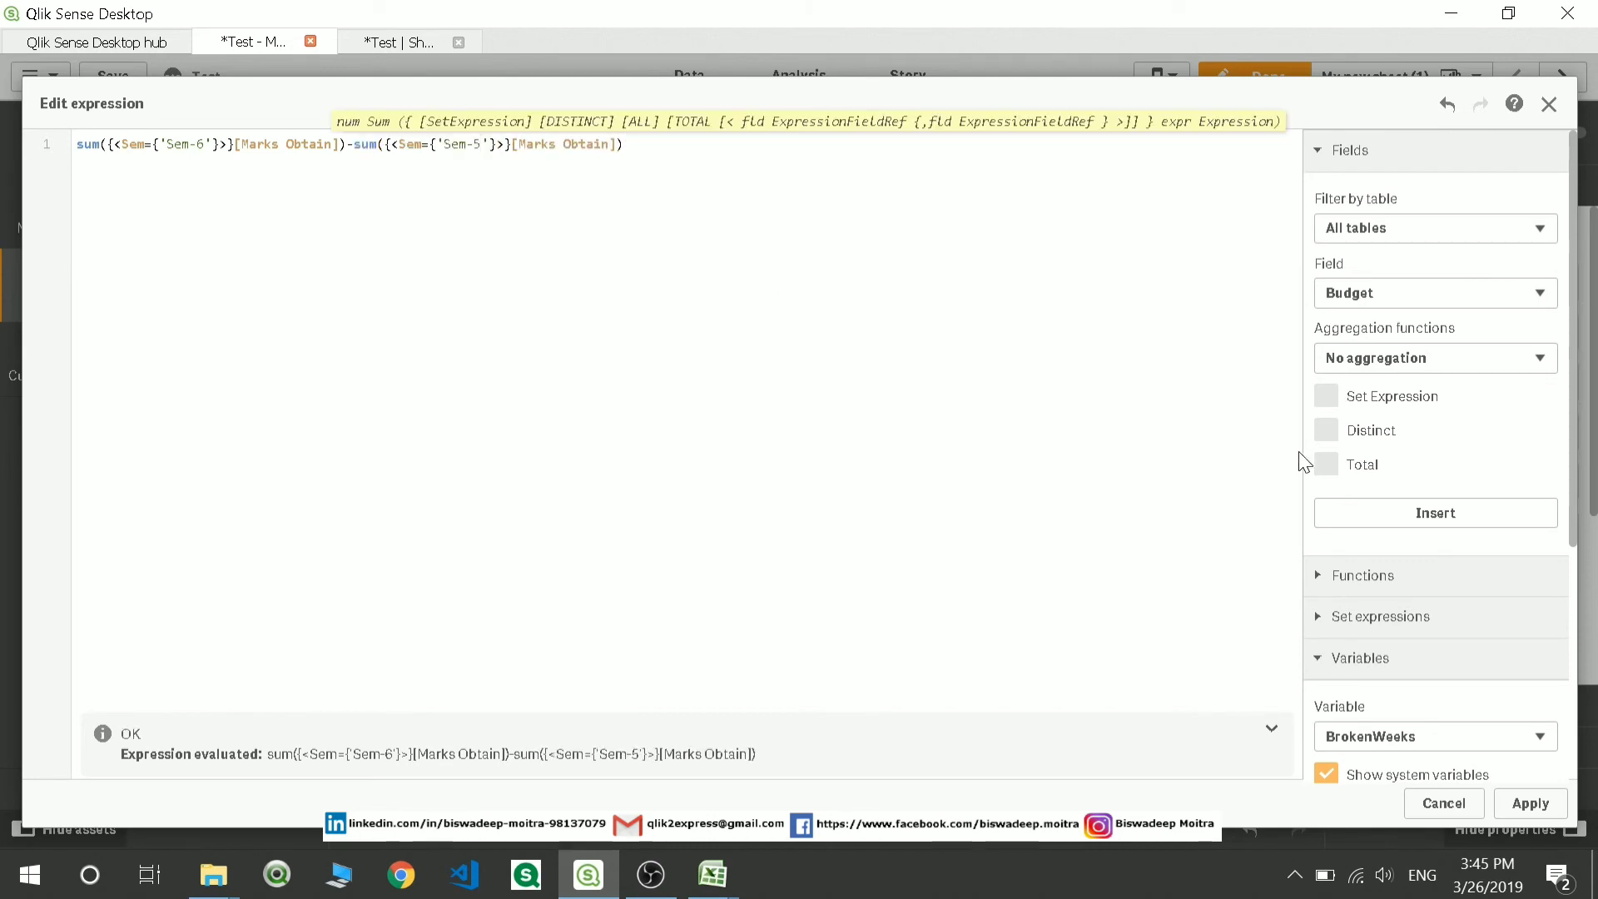
pyautogui.click(1530, 803)
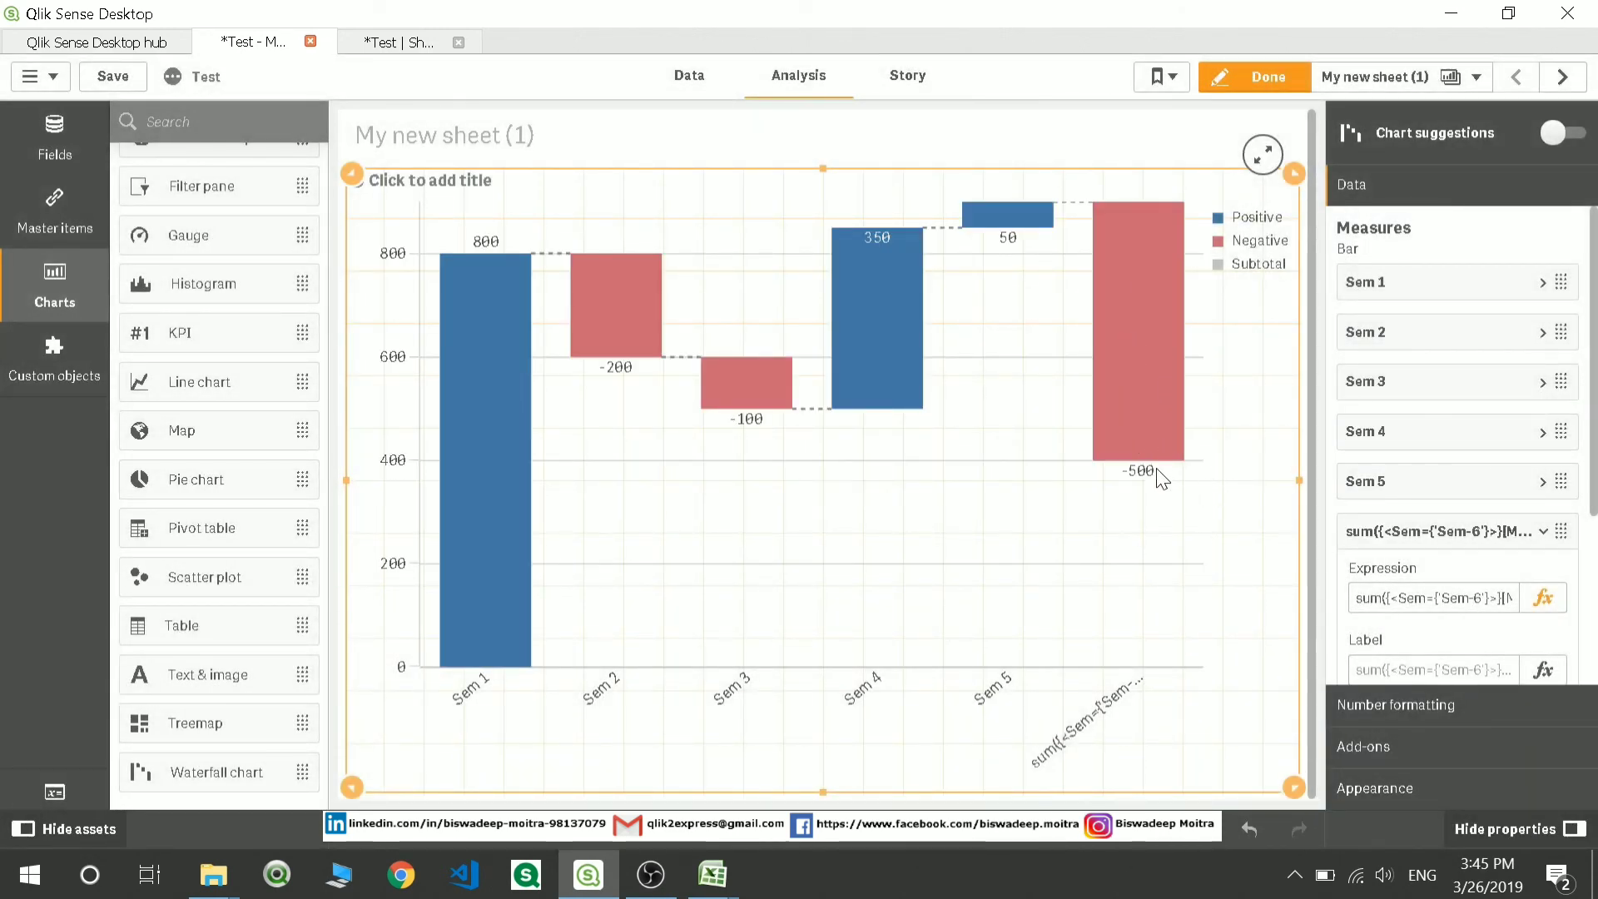
pyautogui.hotkey('alt', 'Tab')
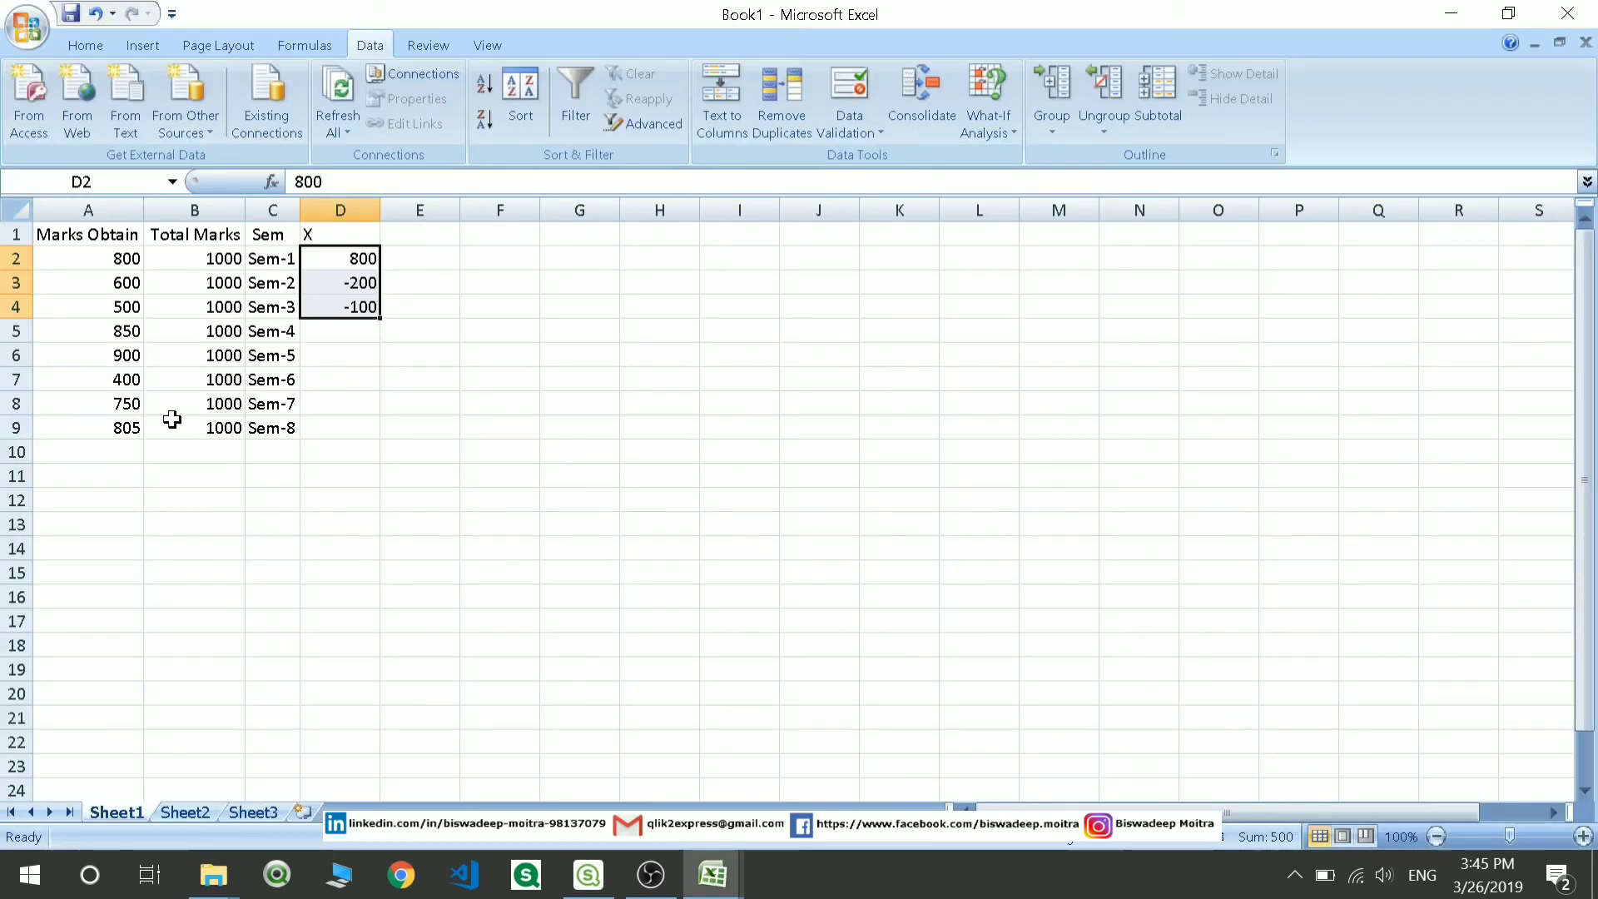
pyautogui.hotkey('alt', 'Tab')
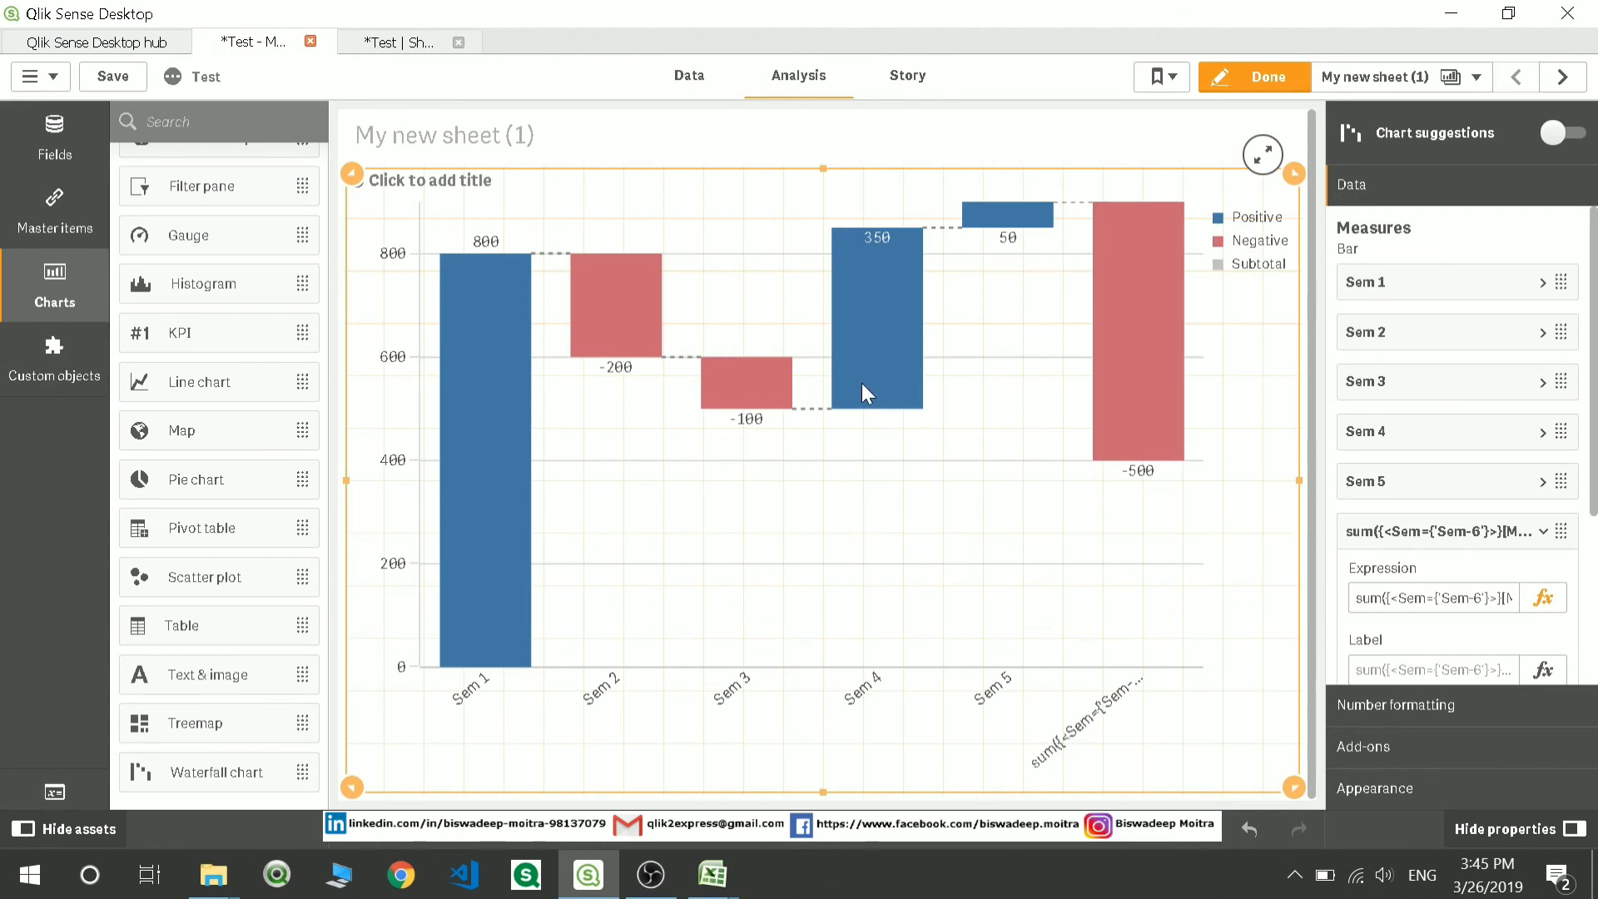
# - Collapse the sixth measure's settings, leaving bars Sem 1–Sem 5 plus the -500 change bar
pyautogui.click(1362, 533)
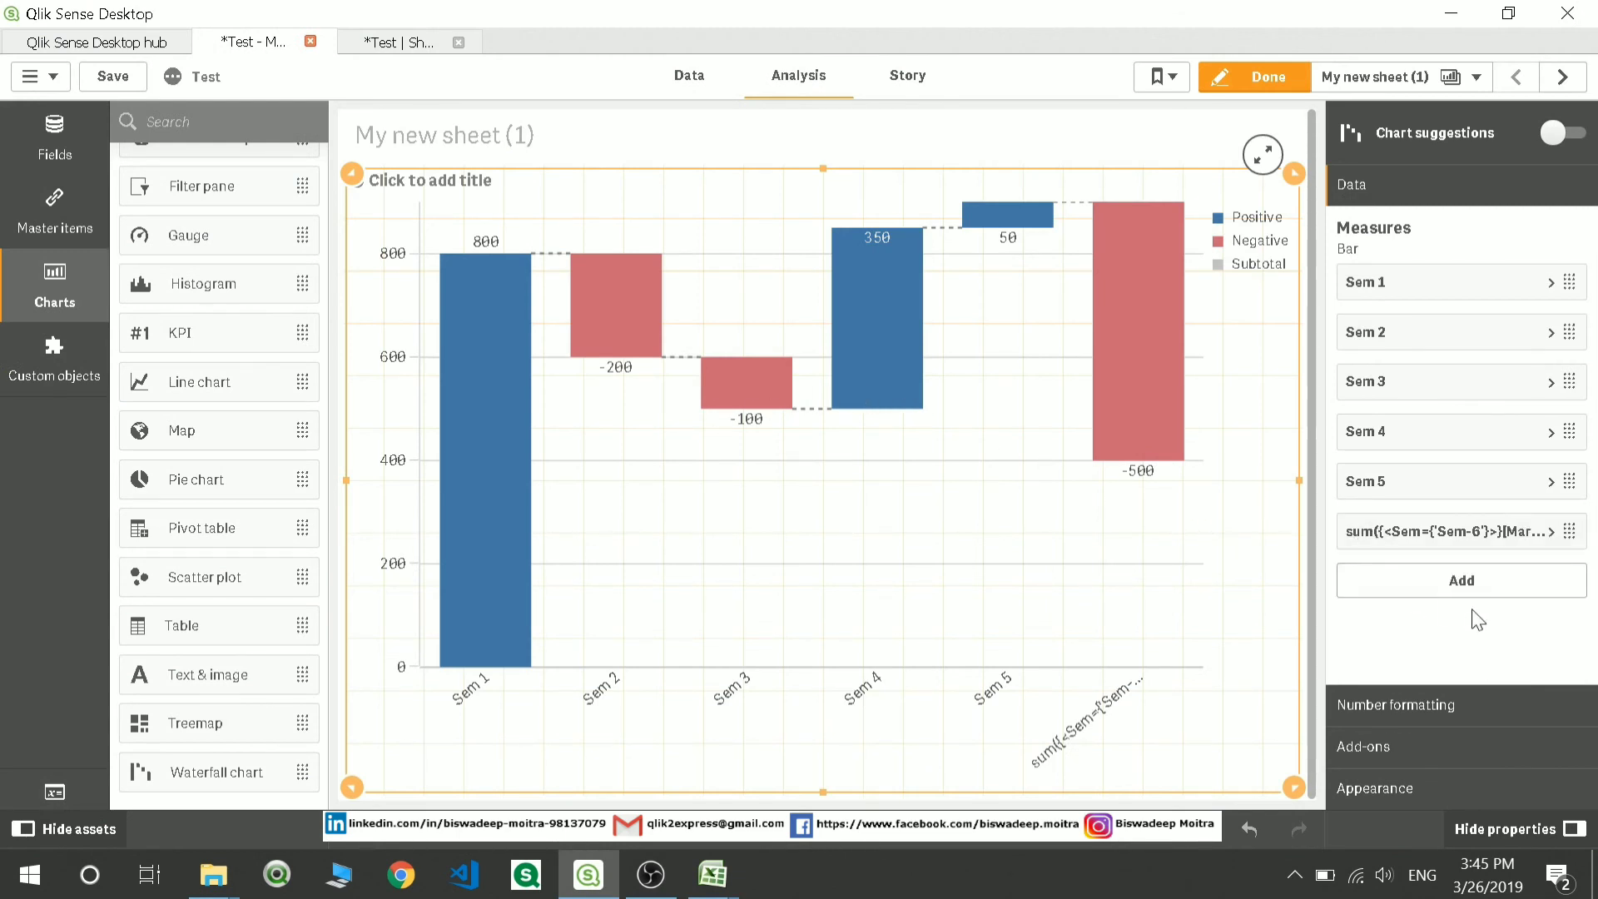